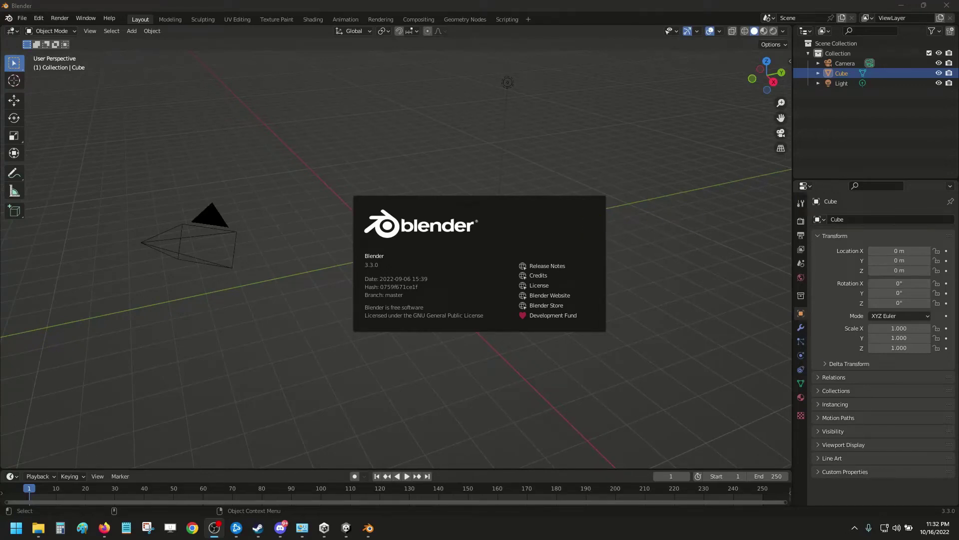
Annotate the splash screen's Blender logo and version 3.3.0, then dismiss the splash
key(ctrl+alt+p)
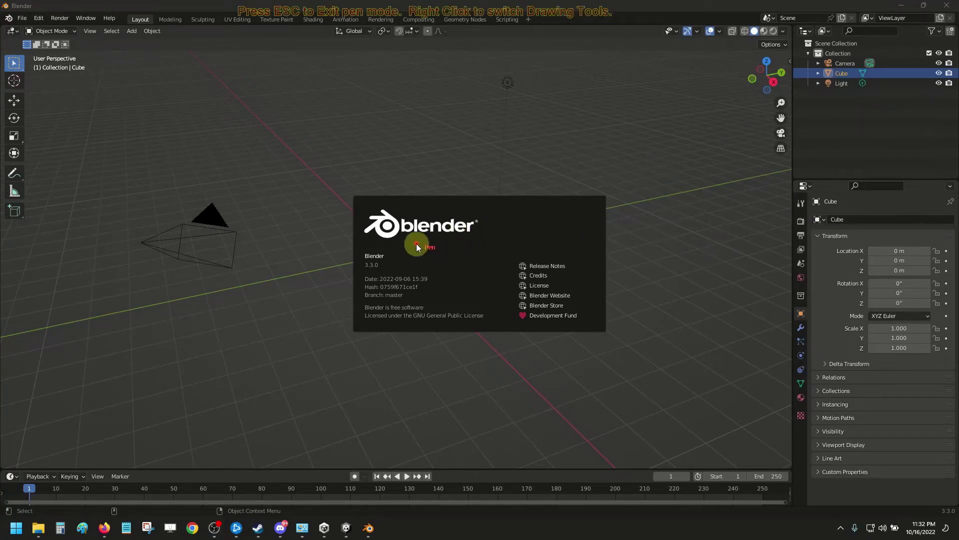
drag(399, 243, 455, 241)
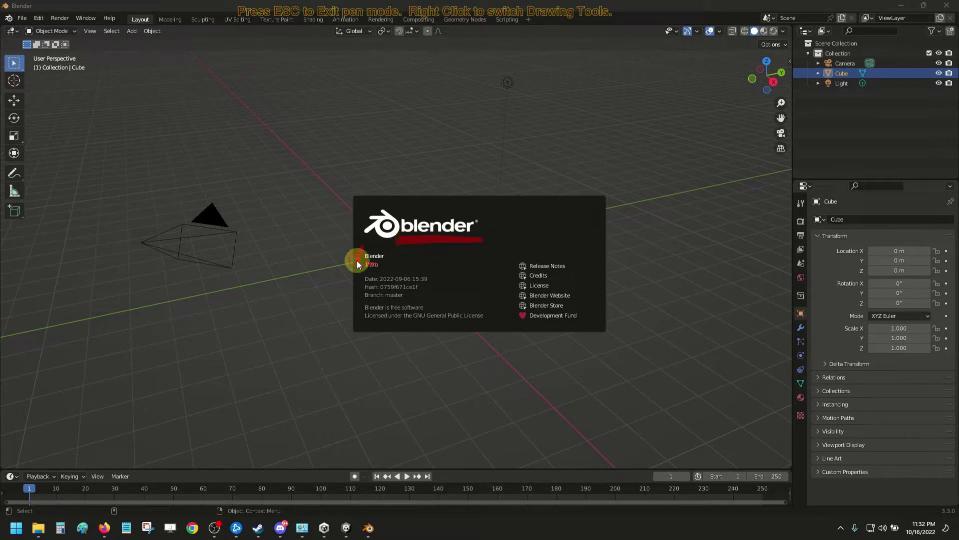
mouse_move(357, 264)
mouse_down()
mouse_move(386, 278)
mouse_move(378, 246)
mouse_up()
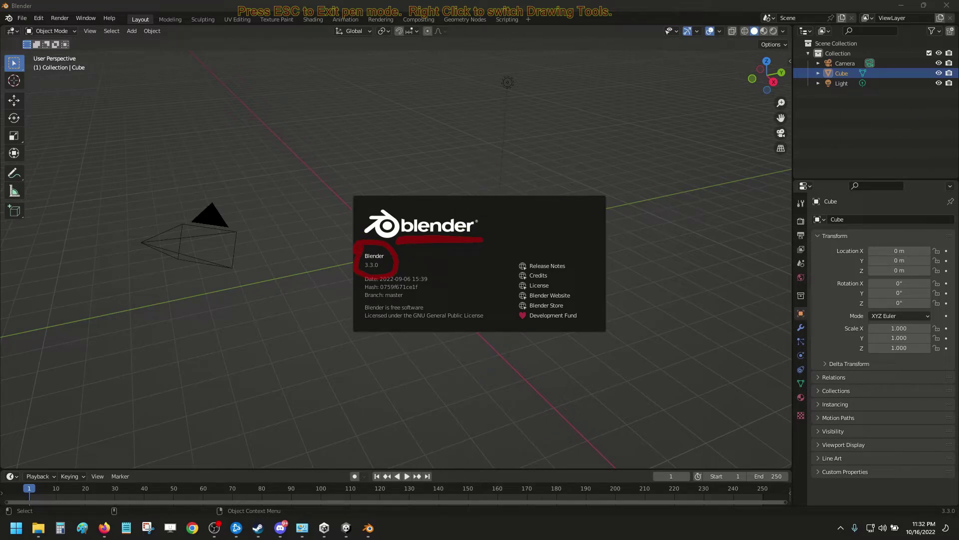
key(Escape)
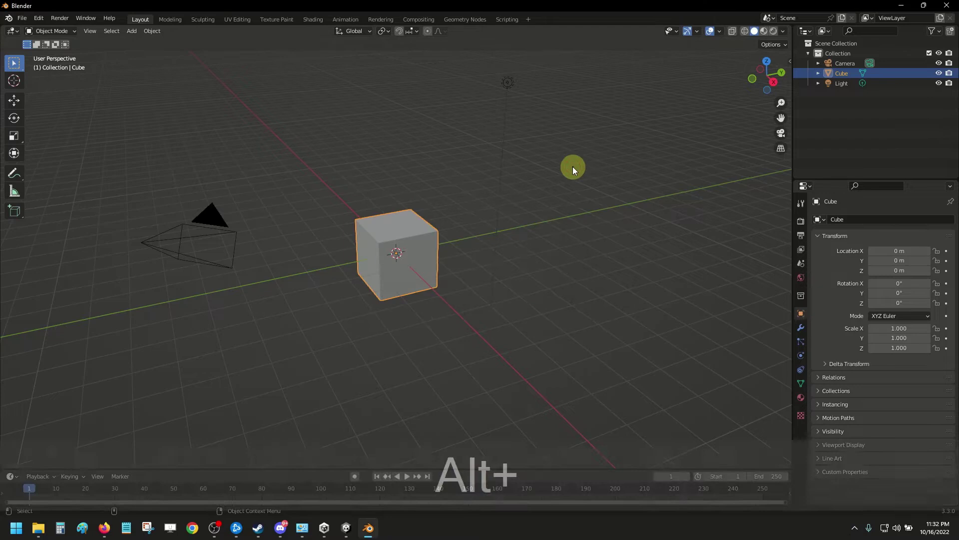
Delete the default cube, camera and light, then add a cone mesh
key(ctrl+a)
key(Delete)
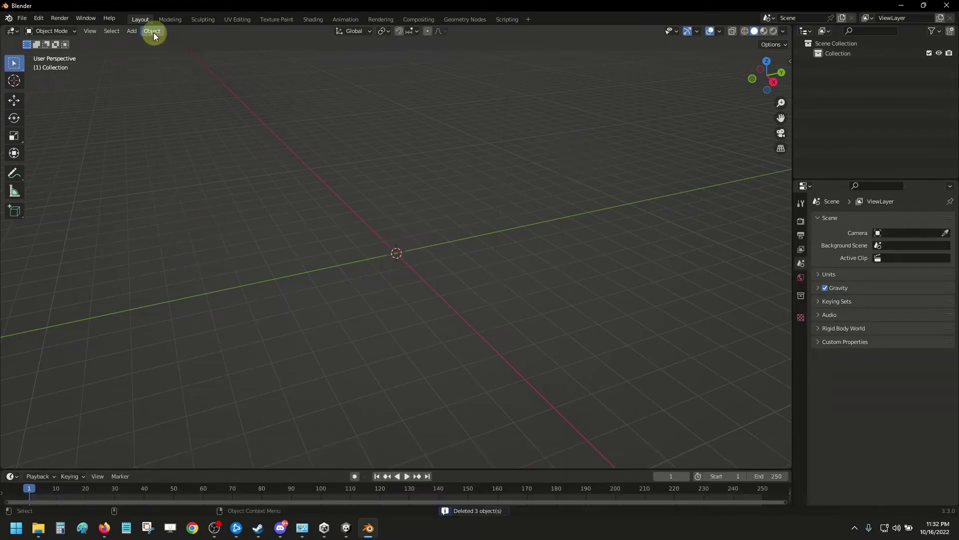
click(132, 31)
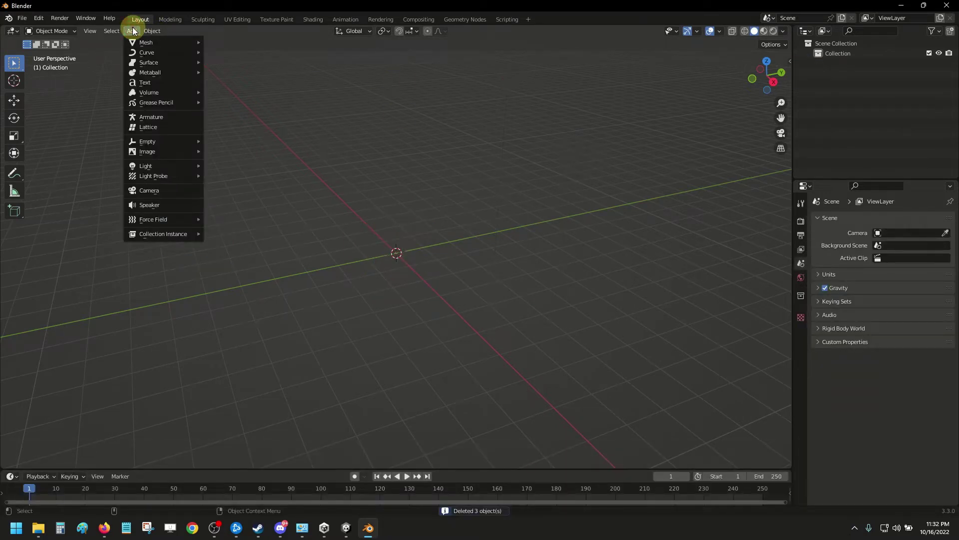
click(399, 303)
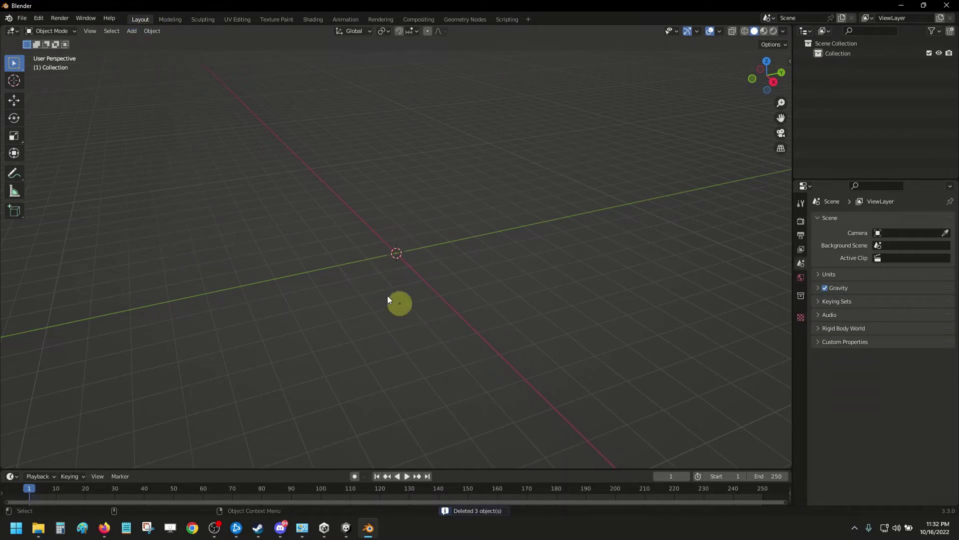
click(133, 32)
click(131, 31)
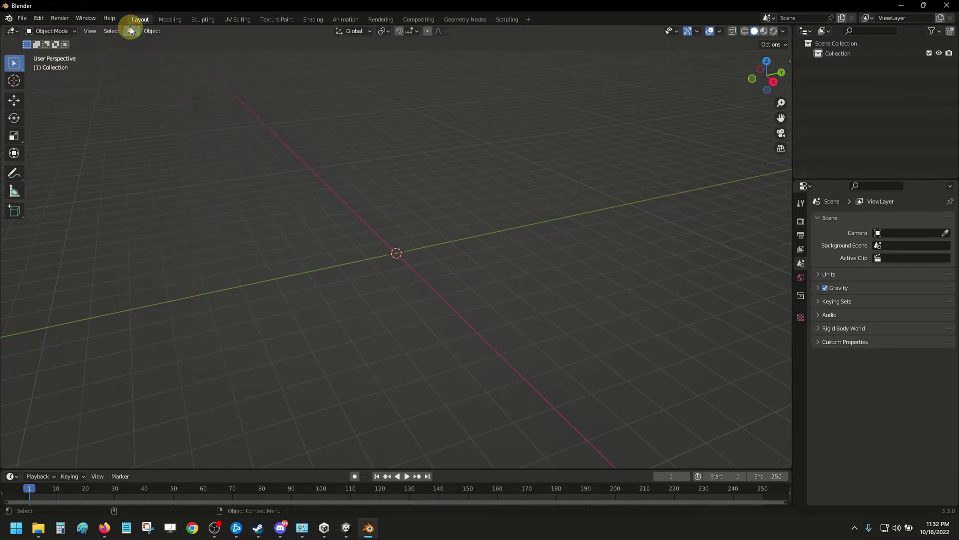
click(131, 31)
mouse_move(188, 44)
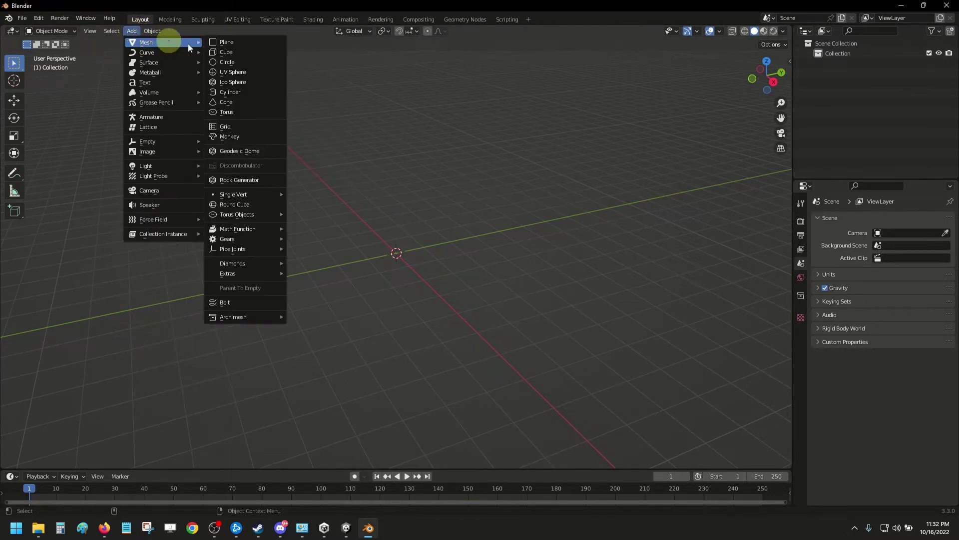
click(234, 102)
Make the cone a flat disc: Base Fill Nothing, Depth 0, top radius 0.01 m
click(70, 460)
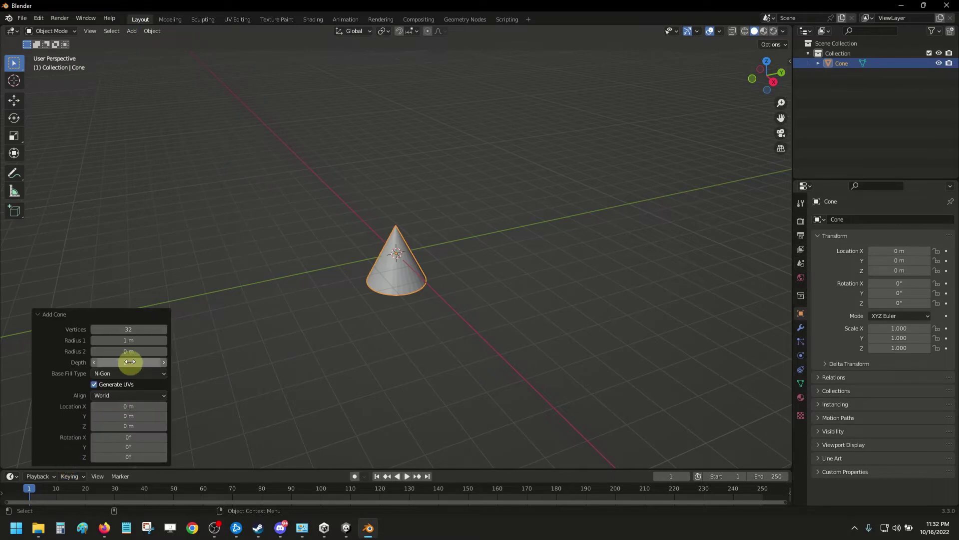
drag(128, 352, 159, 350)
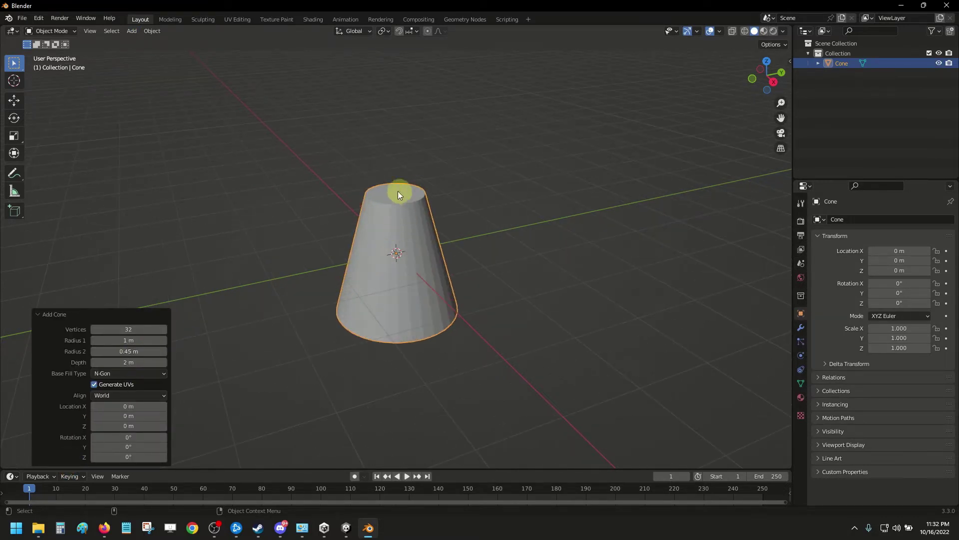
click(128, 373)
click(126, 382)
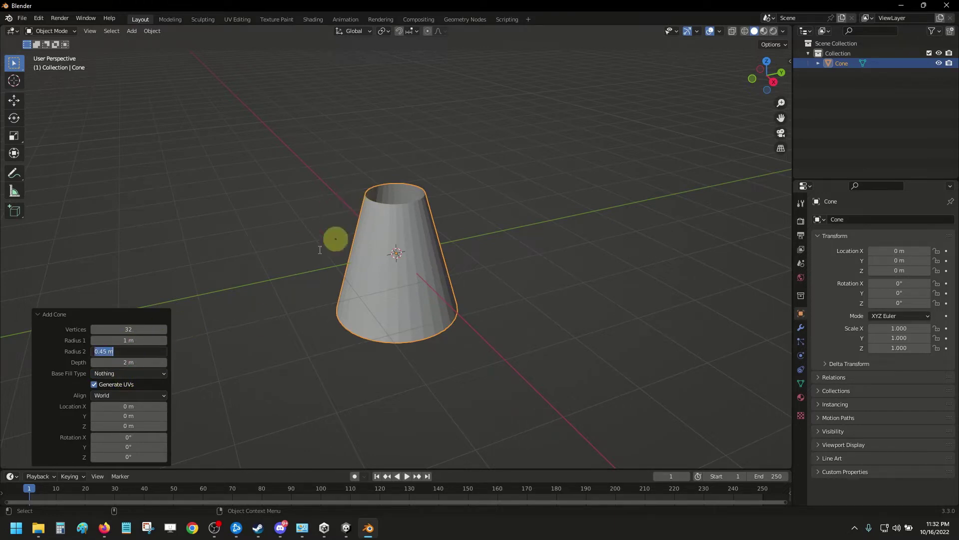
key(Return)
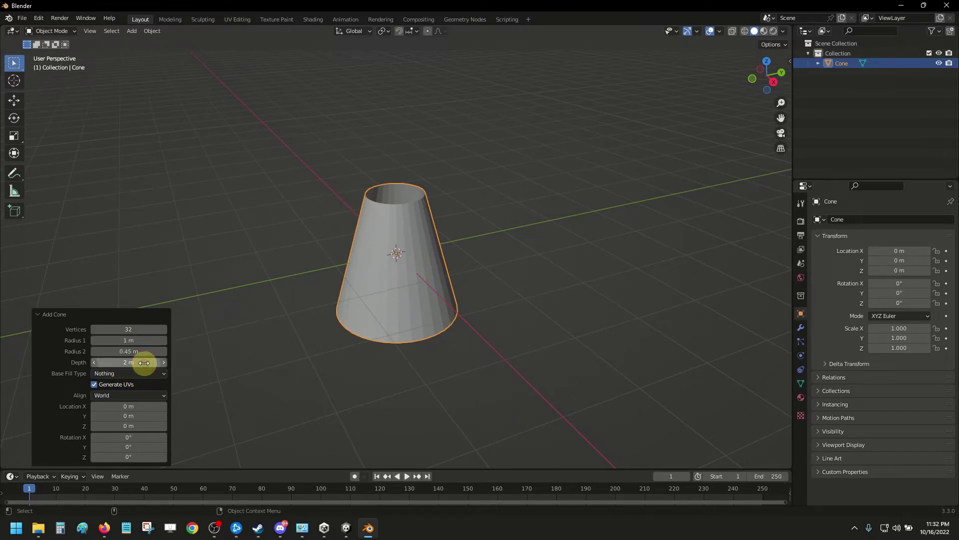
key(Return)
scroll(393, 239, up, 6)
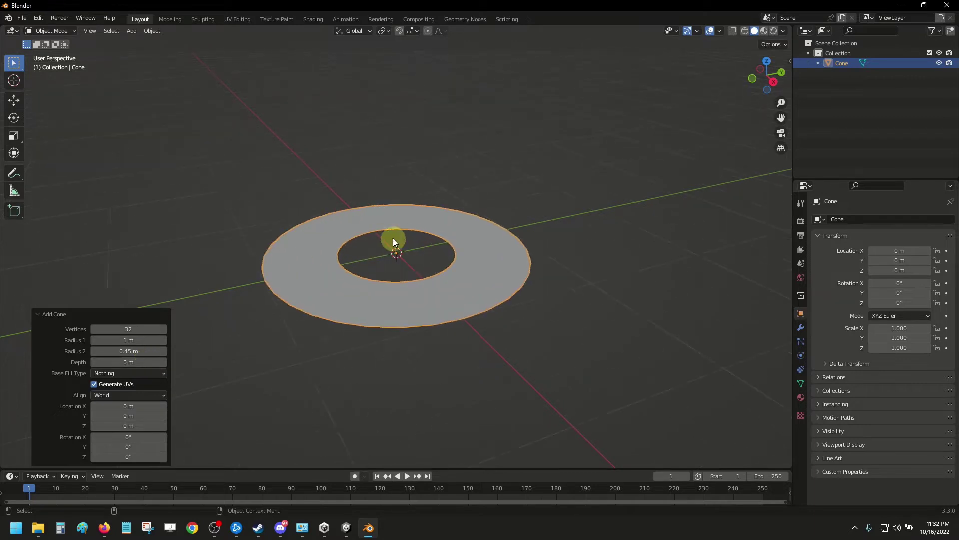
click(131, 351)
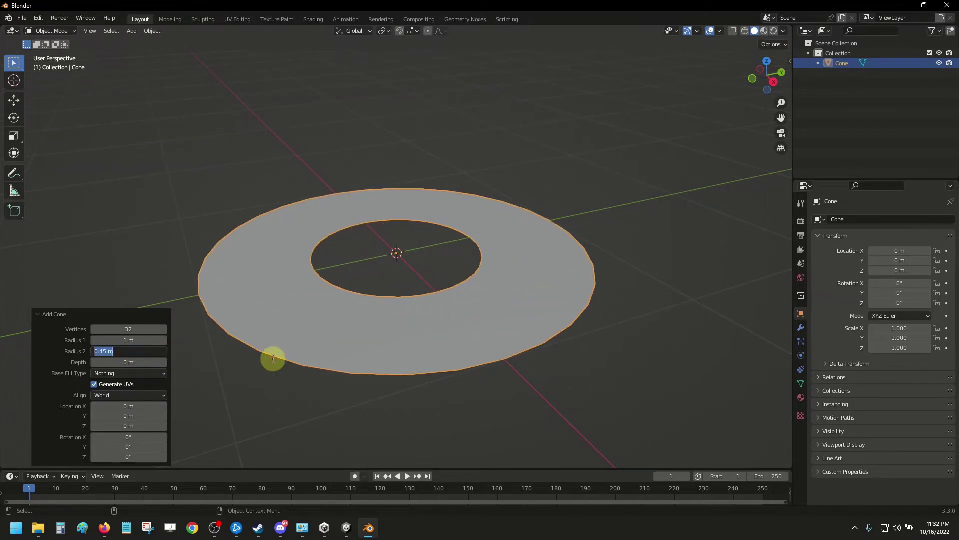
text(.01)
key(Return)
scroll(443, 234, up, 10)
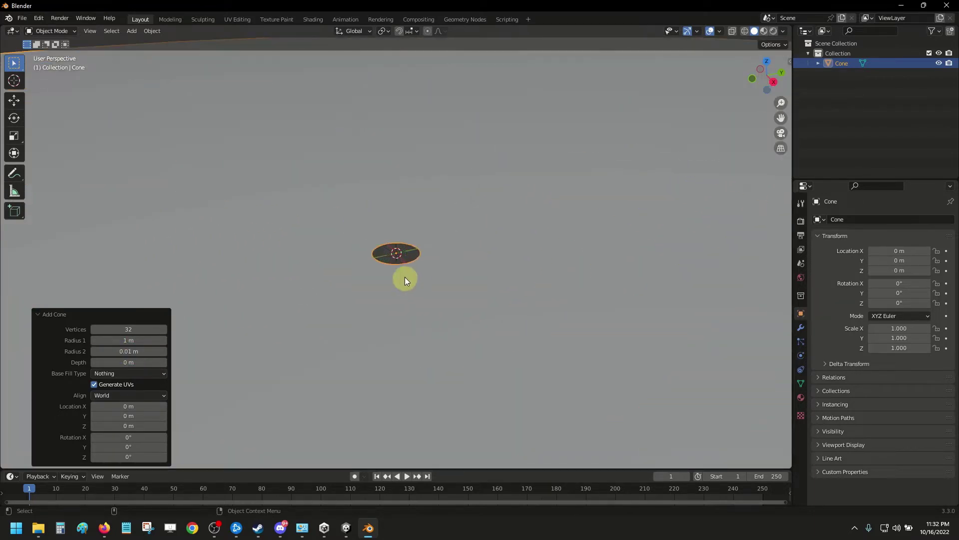
scroll(408, 262, up, 5)
middle_drag(407, 262, 413, 302)
scroll(443, 255, down, 4)
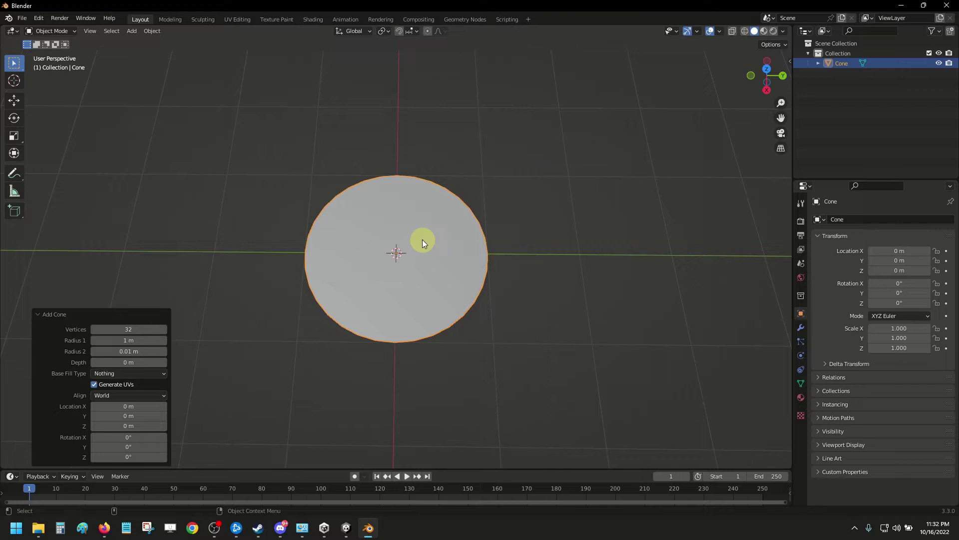
Rename the cone object to 'Loopy' in the outliner
double_click(847, 64)
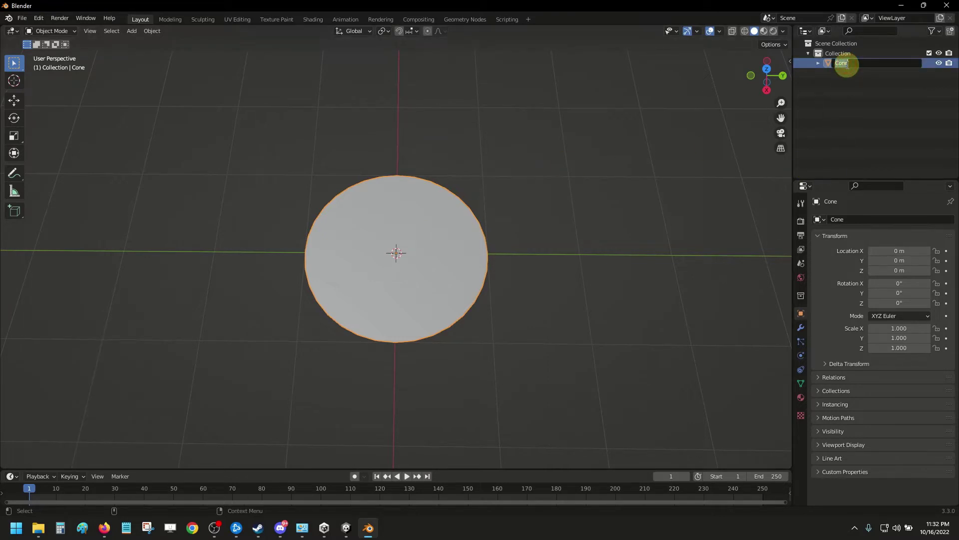
text(Loopy)
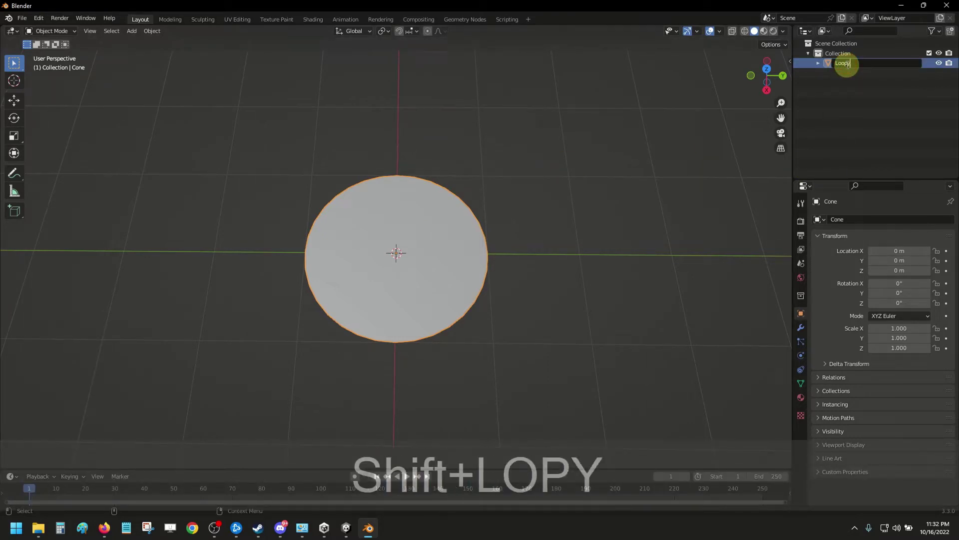
key(BackSpace)
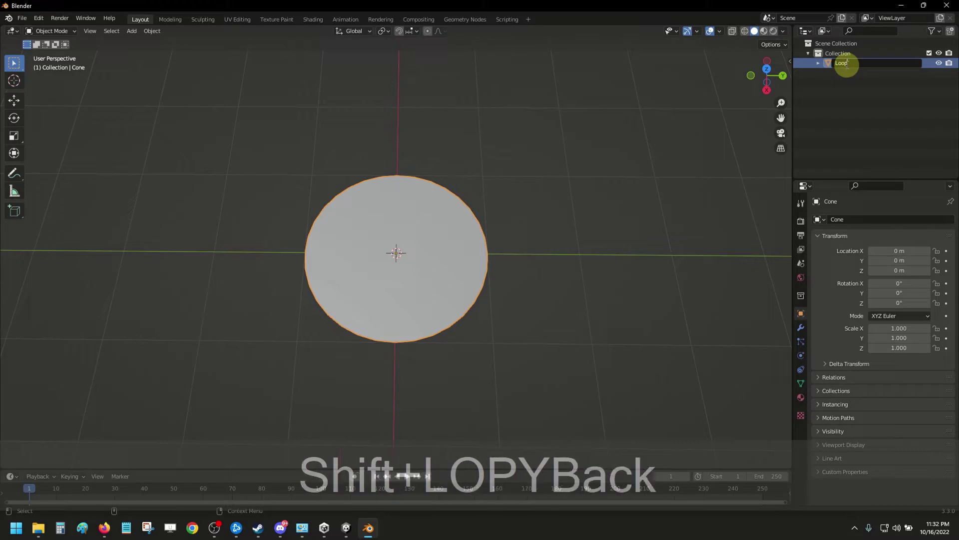
text(y)
key(Return)
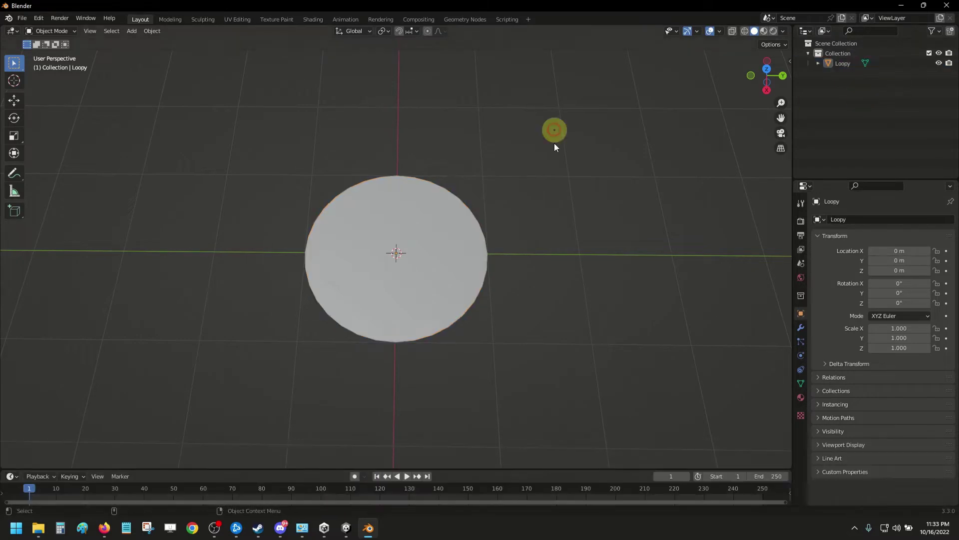
Add another cone with top radius 0 so it has no centre hole
click(129, 32)
mouse_move(134, 44)
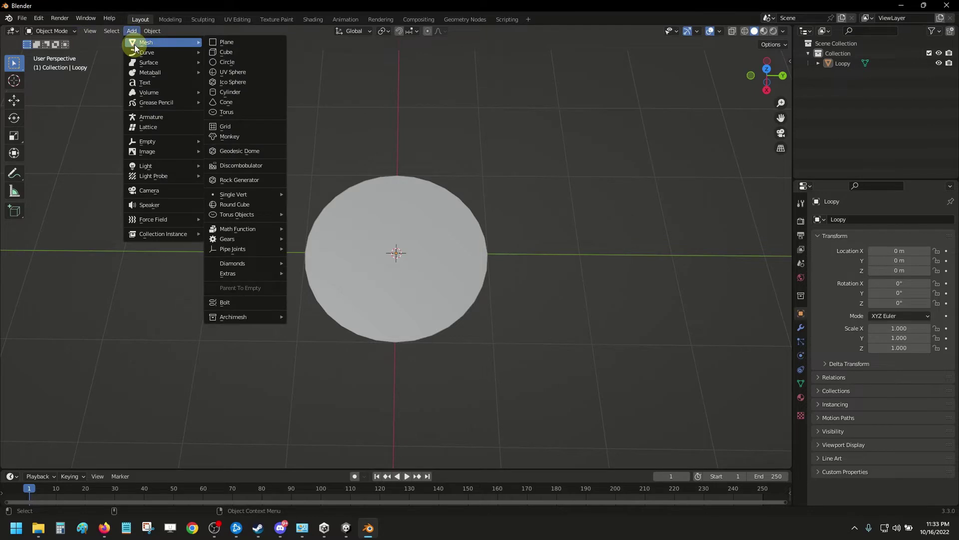
click(257, 104)
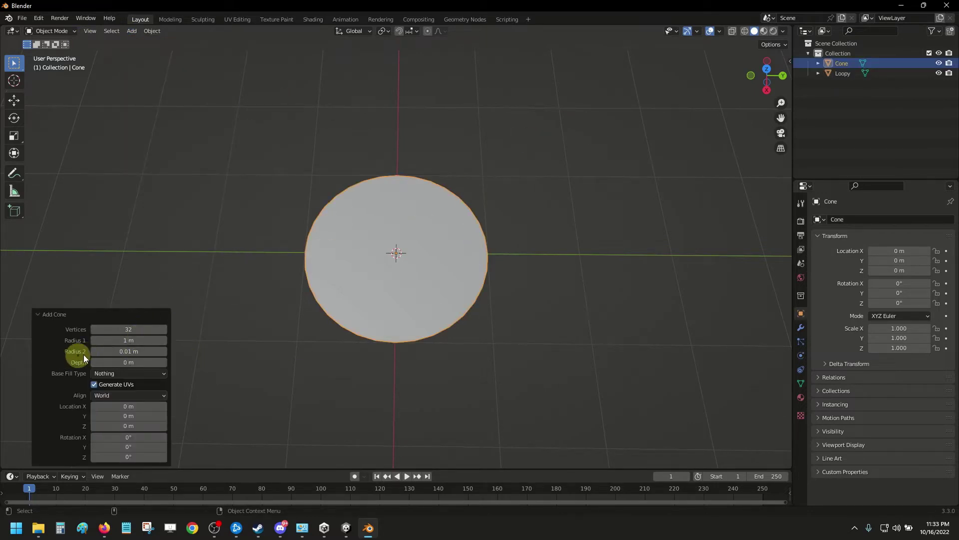
click(108, 351)
key(Return)
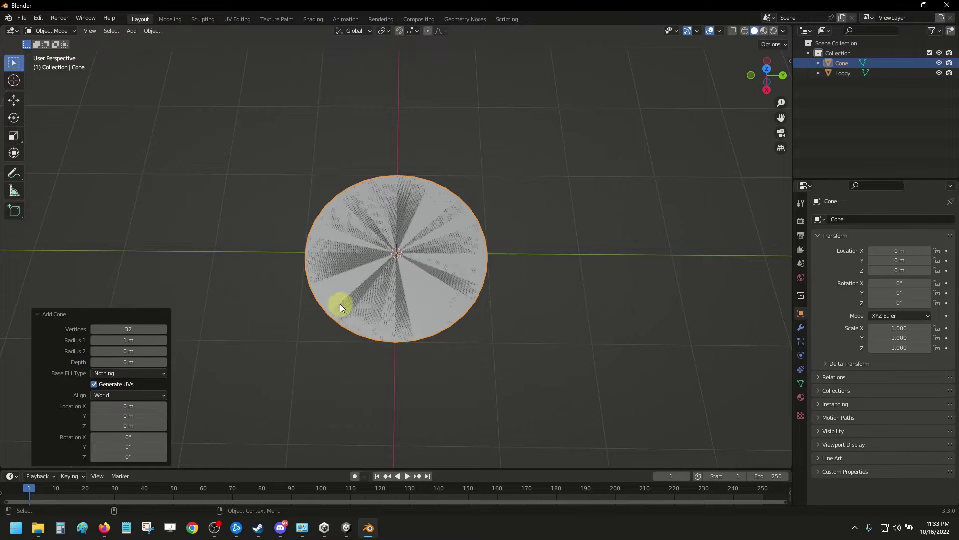
Rename the new cone to 'MrDerp' and select it
double_click(845, 63)
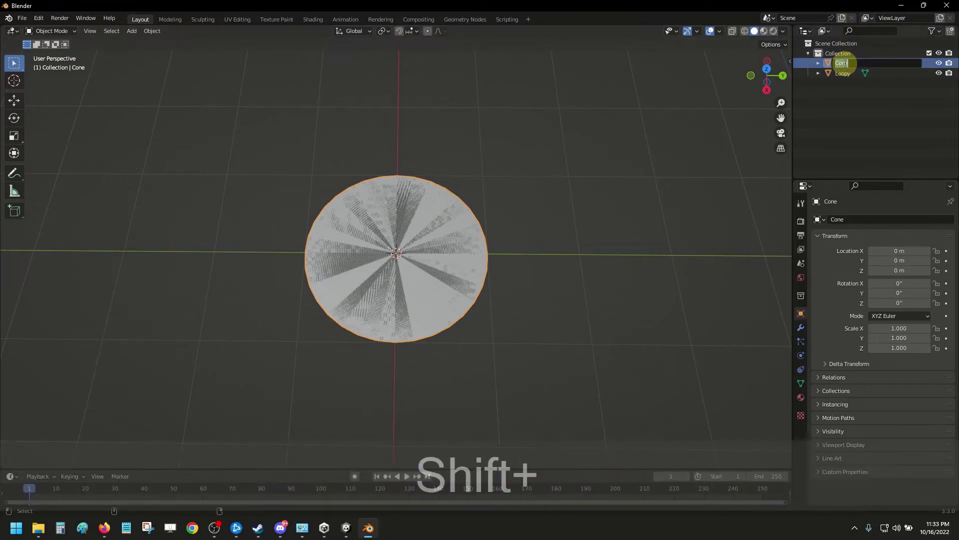
text(MrDerp)
key(Return)
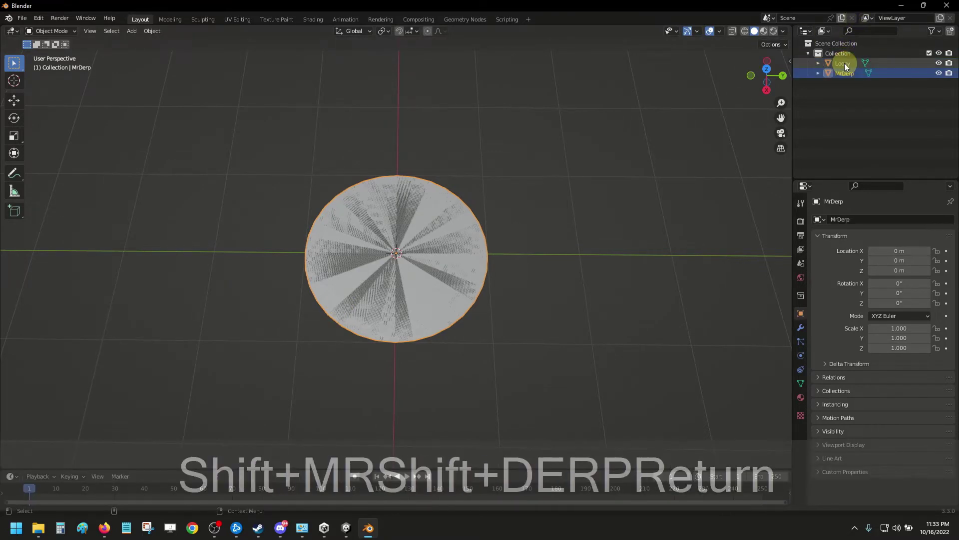
click(863, 81)
click(869, 74)
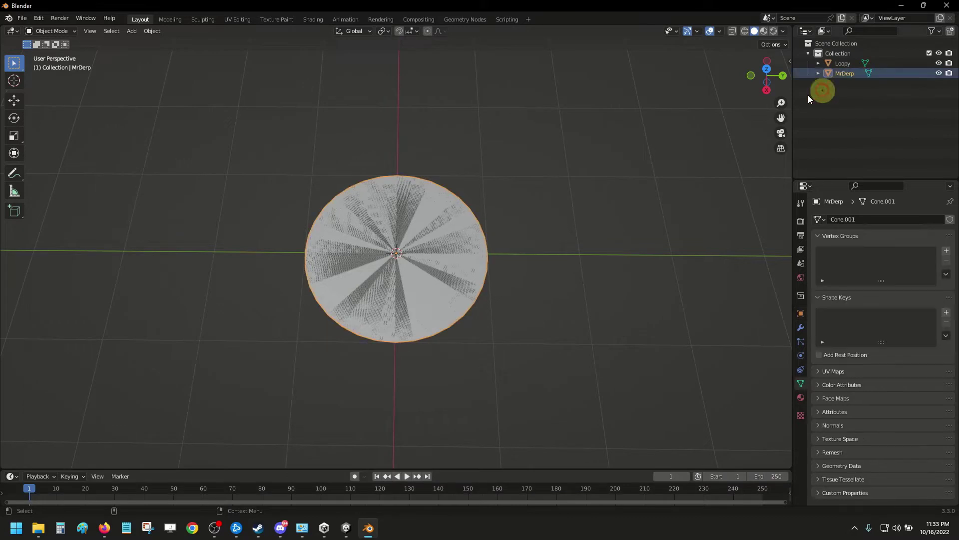
Move MrDerp 2.1448 m along Y beside Loopy and frame both discs
key(shift+space)
key(g)
drag(433, 256, 634, 253)
shift+middle_drag(634, 253, 491, 244)
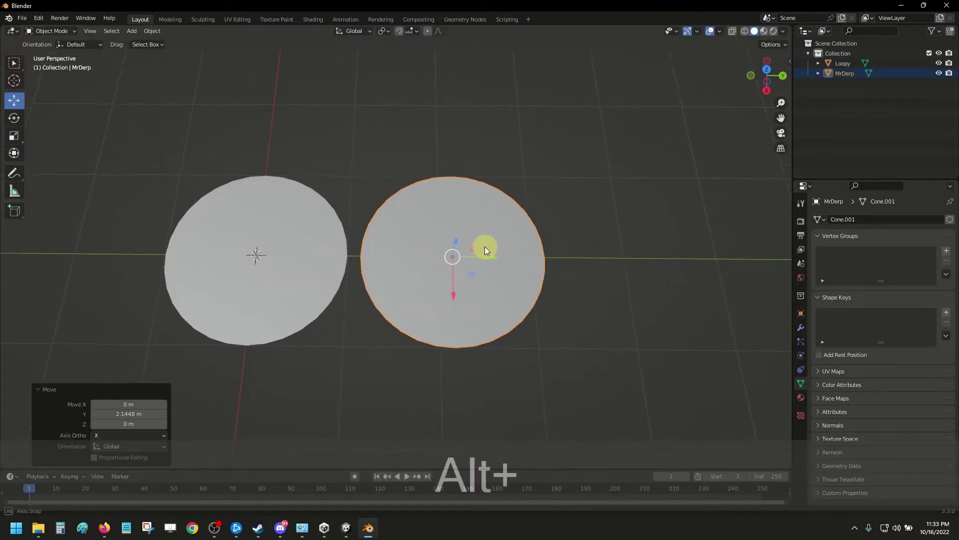
scroll(493, 248, up, 2)
middle_drag(552, 241, 516, 221)
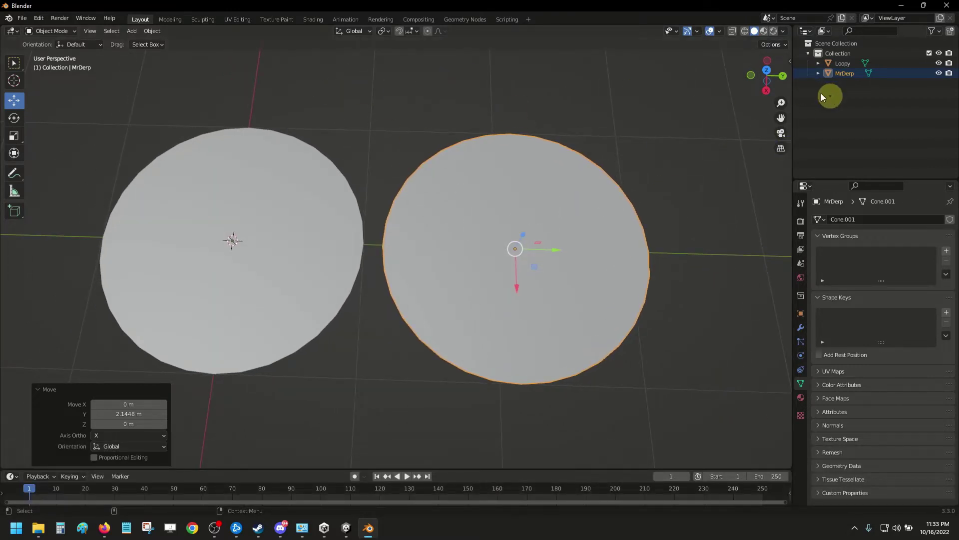
In the UV Editing workspace, leave MrDerp's mesh and make Loopy active
click(232, 20)
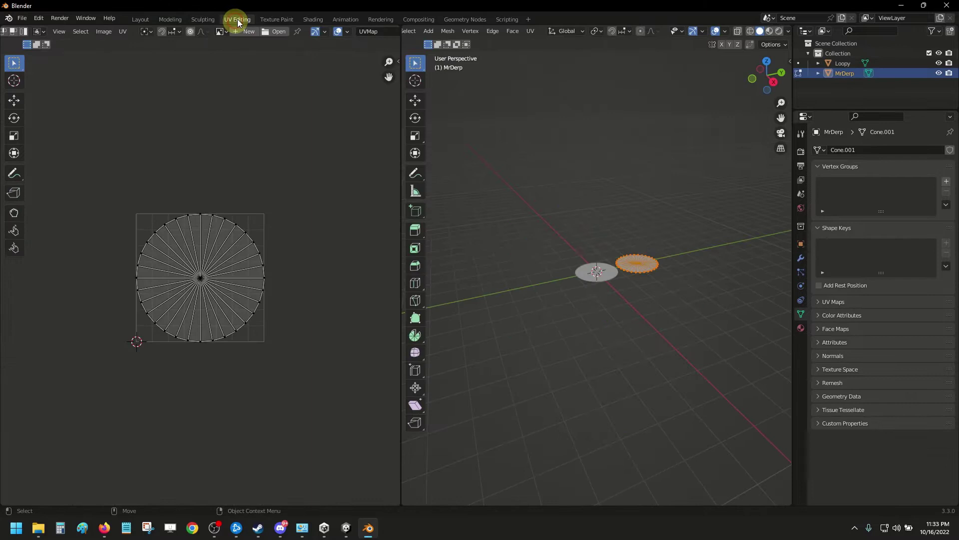
scroll(214, 223, up, 5)
scroll(176, 245, down, 1)
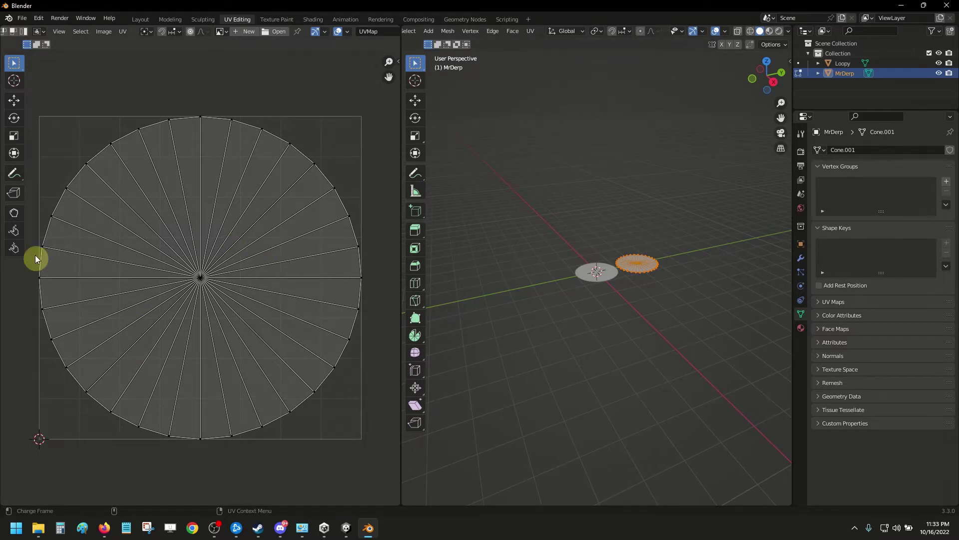
click(800, 74)
click(833, 64)
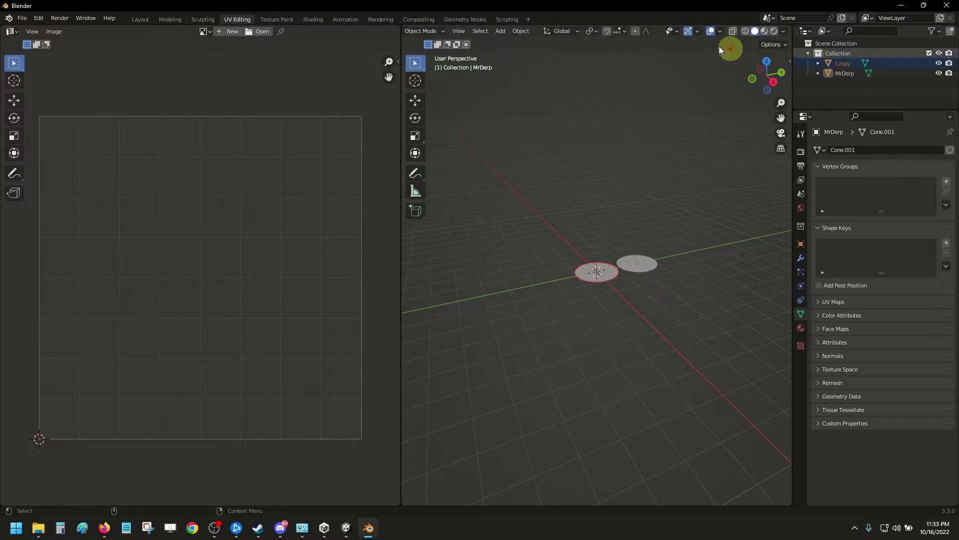
click(849, 64)
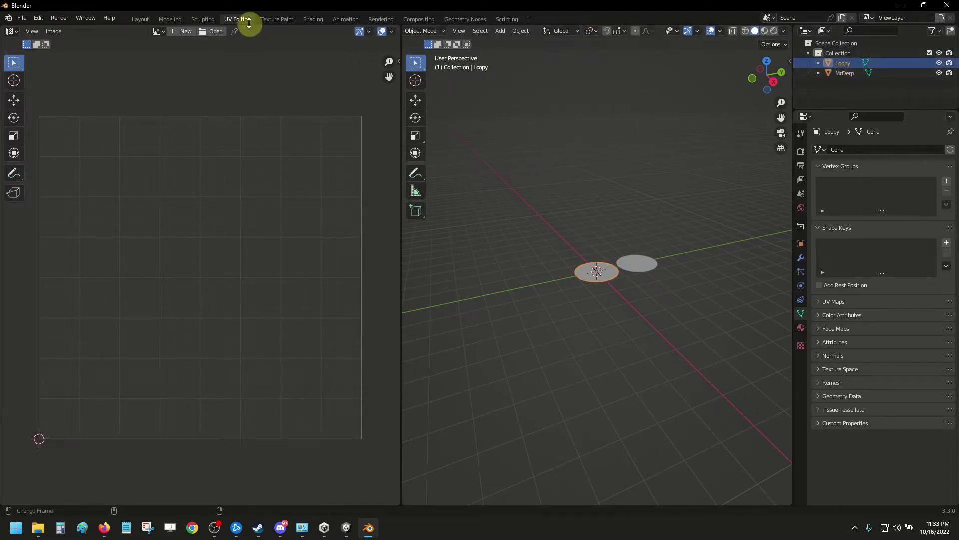
Inspect Loopy's strip-shaped UV layout in the UV Editing workspace
key(ctrl+Page_Up)
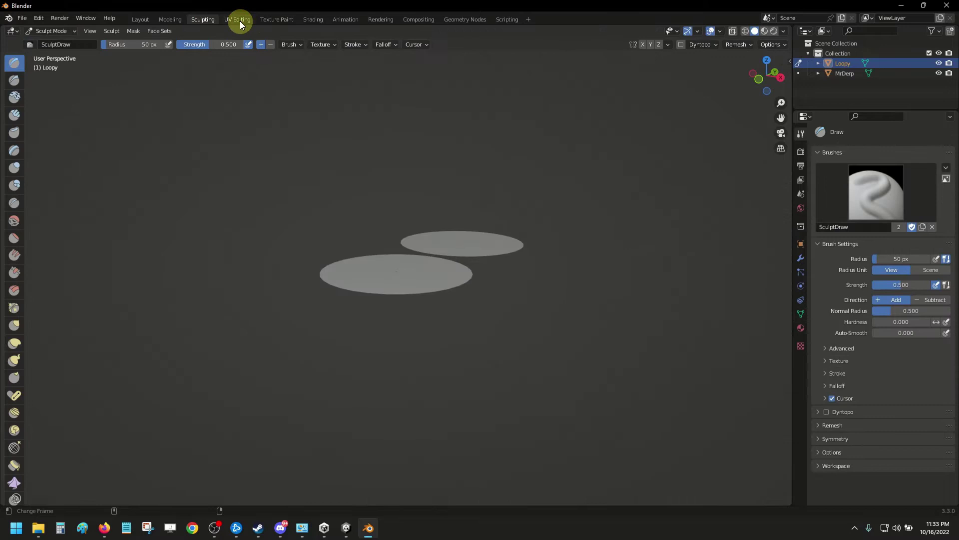
click(240, 21)
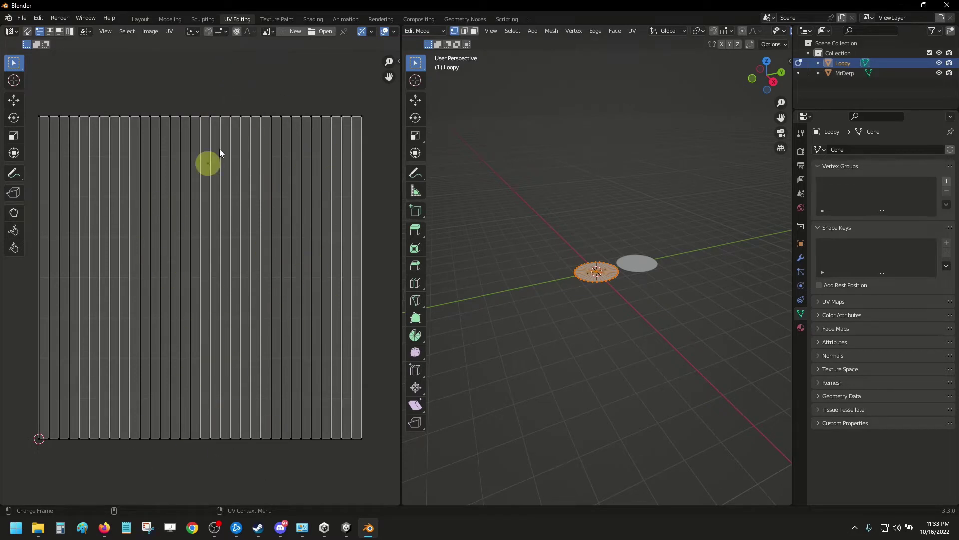
scroll(717, 311, up, 5)
mouse_move(718, 311)
middle_down()
mouse_move(723, 275)
mouse_move(690, 319)
mouse_move(735, 313)
mouse_move(714, 316)
middle_up()
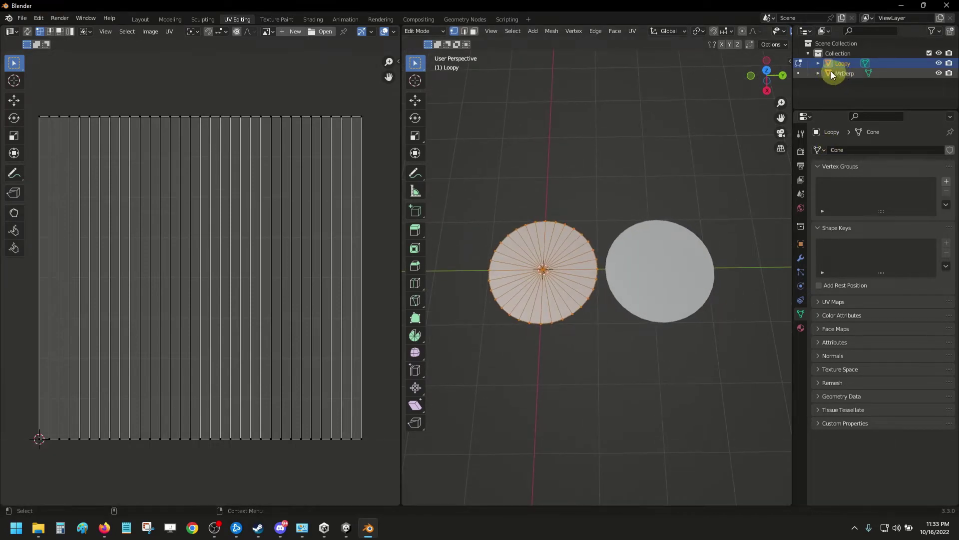
Return to Object Mode, select MrDerp and frame its round disc
key(Tab)
click(844, 74)
scroll(697, 159, up, 3)
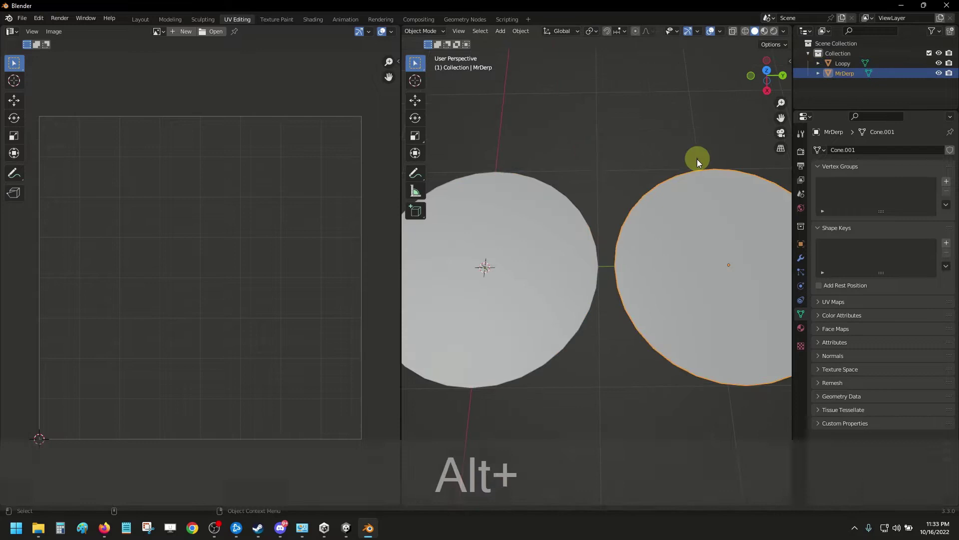
shift+middle_drag(698, 159, 523, 167)
scroll(607, 169, up, 2)
shift+middle_drag(607, 169, 619, 150)
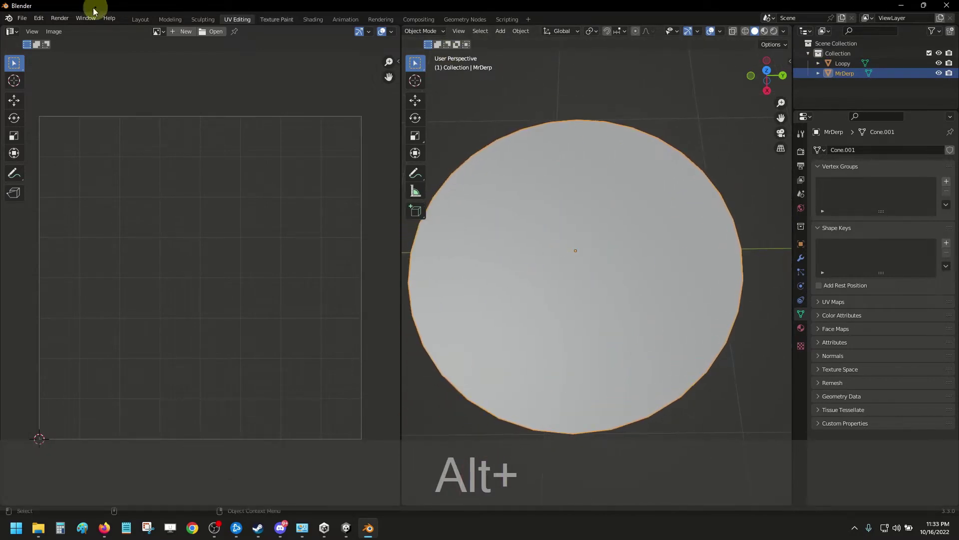
In the Modeling workspace, add several loop cuts across MrDerp's disc in Edit Mode
click(170, 19)
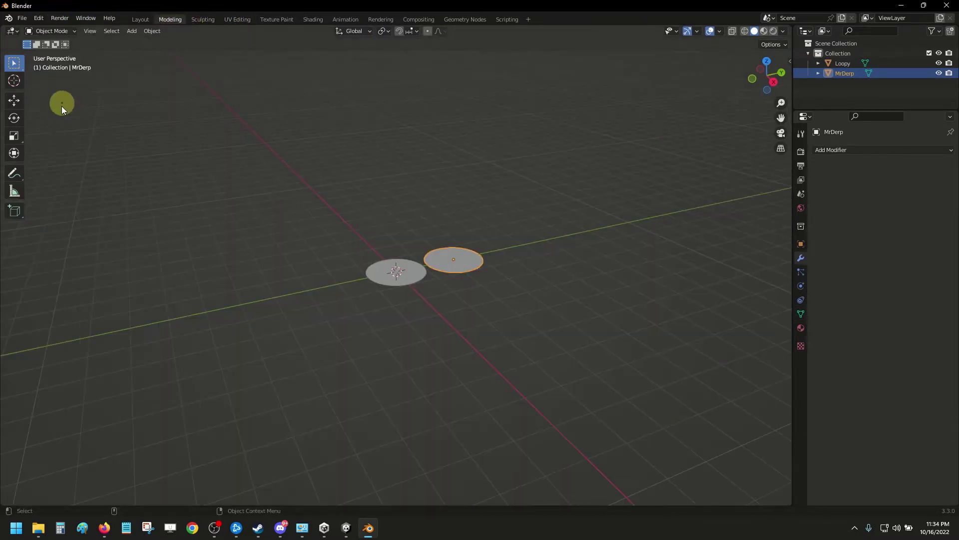
click(50, 31)
click(53, 52)
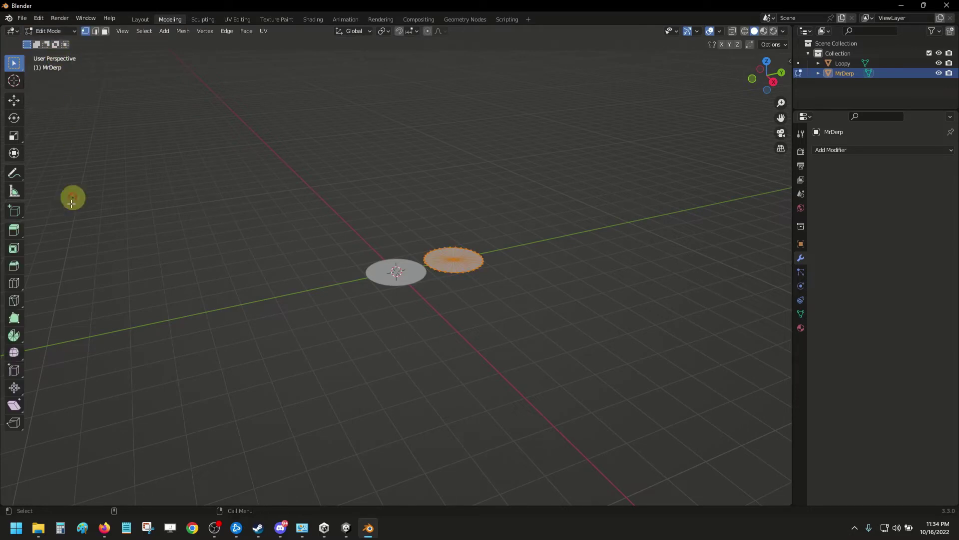
click(14, 285)
scroll(537, 279, up, 5)
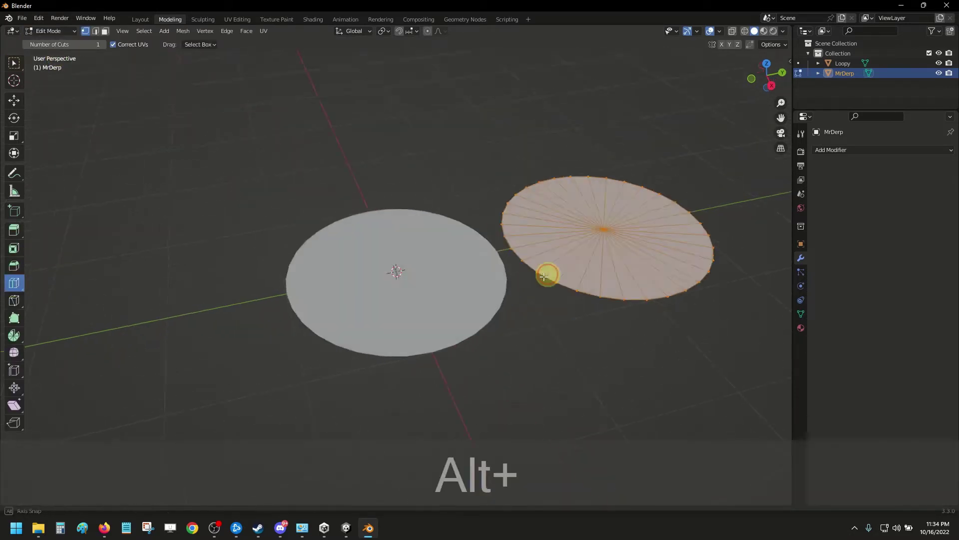
middle_drag(549, 274, 508, 287)
scroll(529, 268, up, 4)
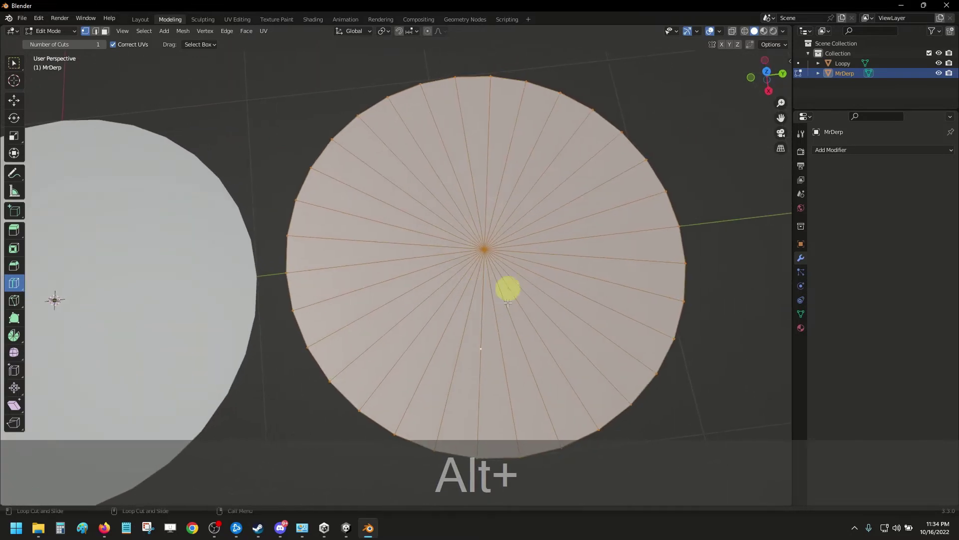
click(569, 310)
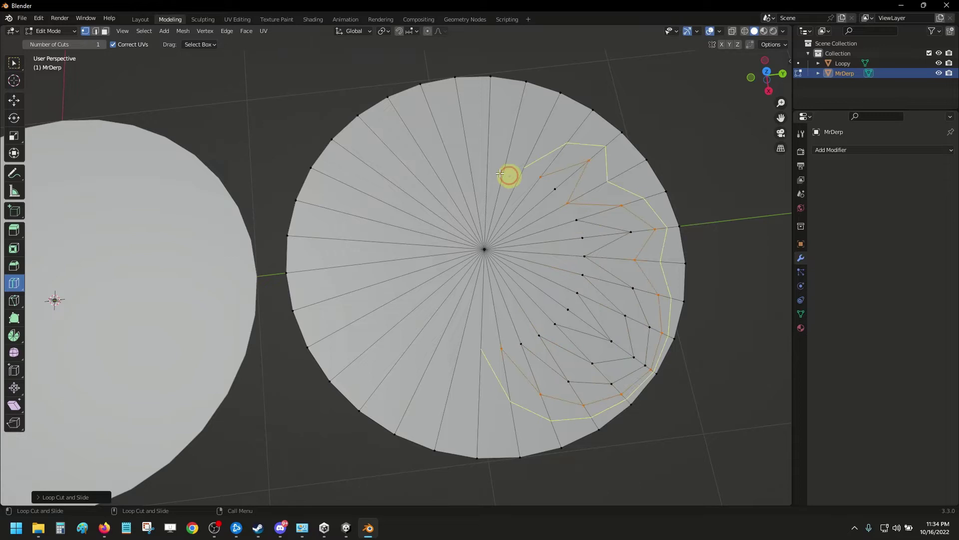
click(509, 175)
drag(431, 350, 469, 357)
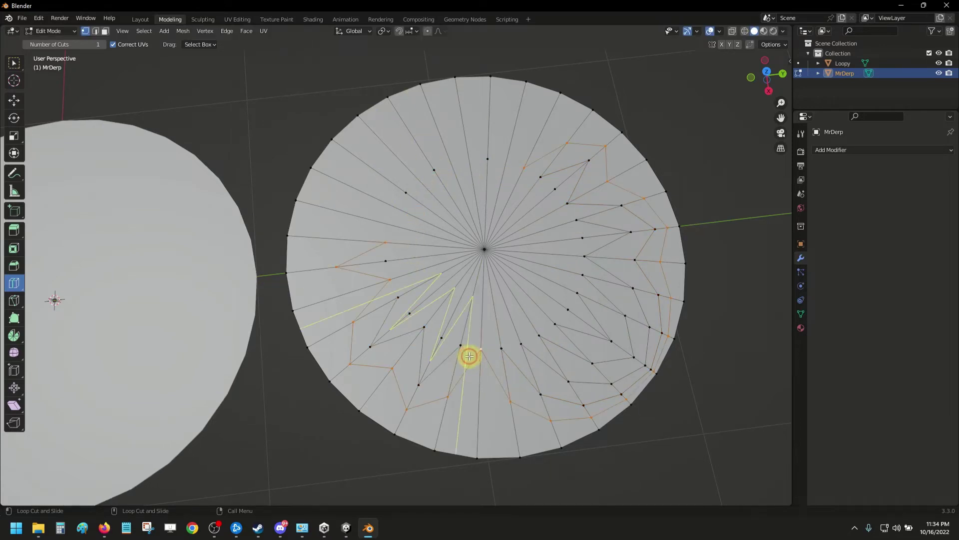
click(482, 313)
scroll(543, 274, down, 6)
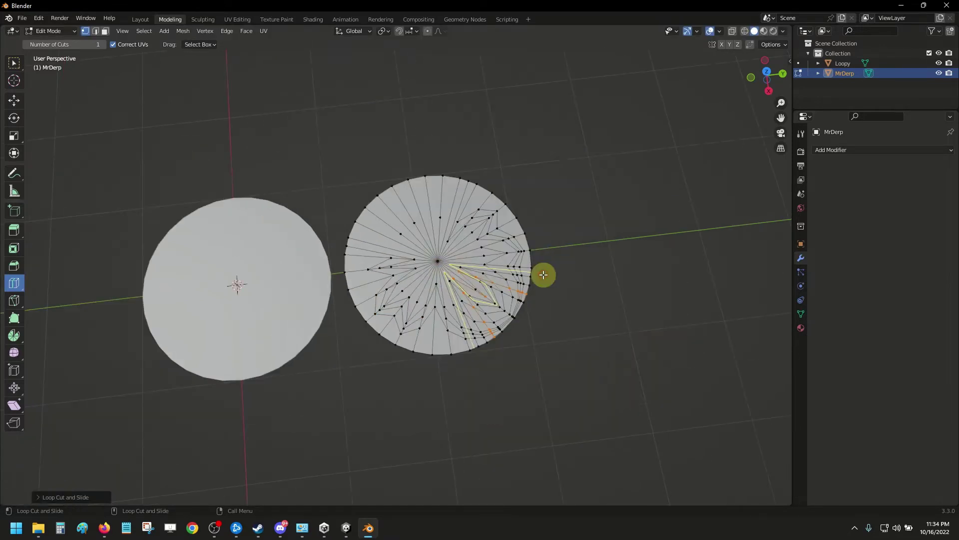
scroll(550, 237, left, 2)
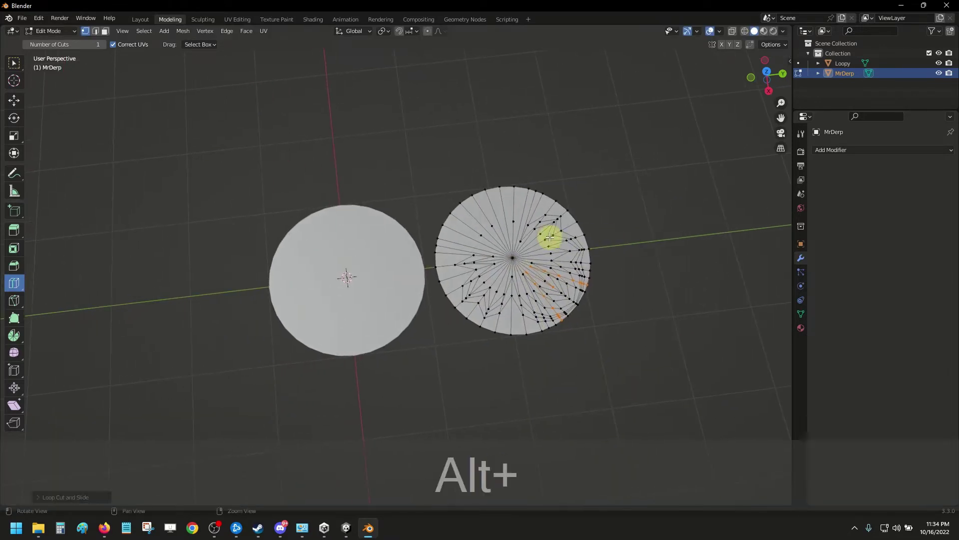
Edit Loopy and loop-cut a ring near its centre, positioning it with Edge Slide
click(799, 73)
click(854, 64)
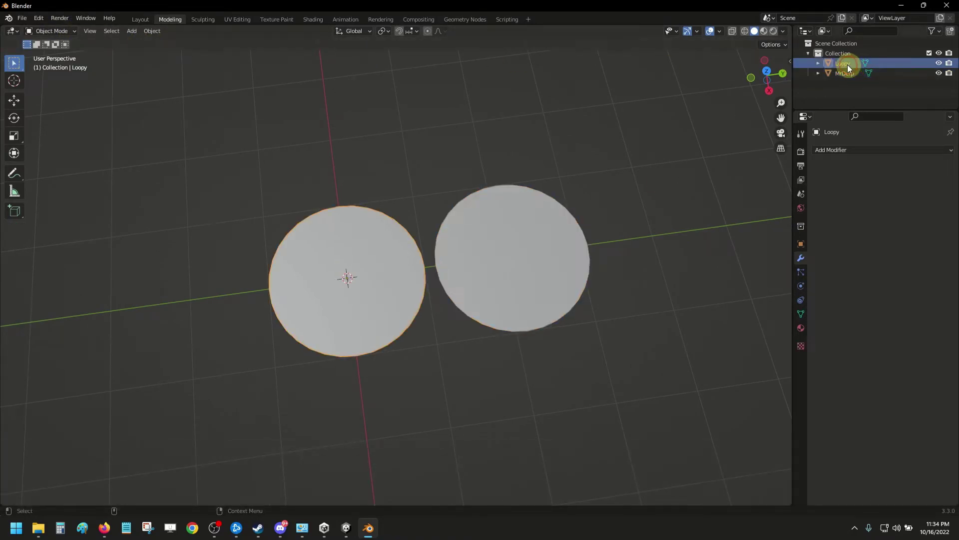
click(67, 32)
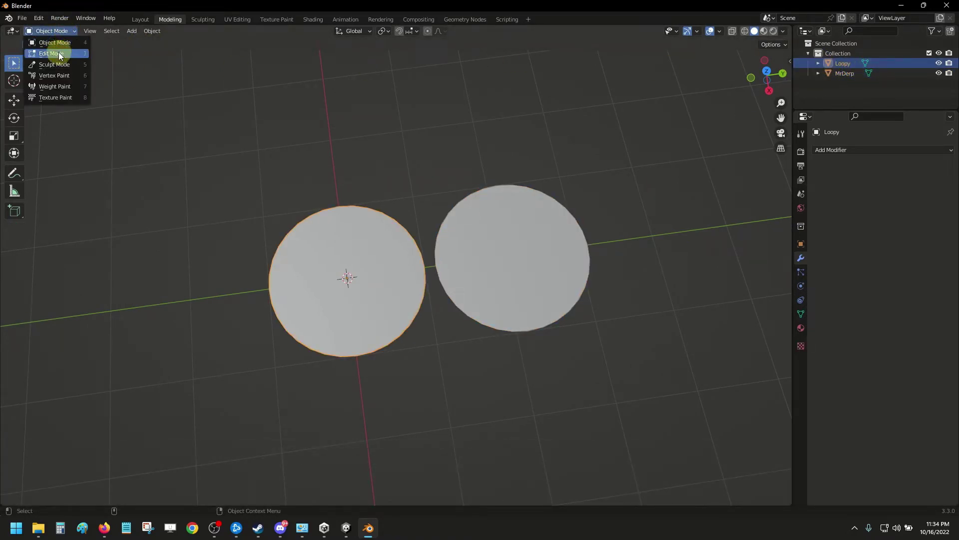
click(59, 52)
scroll(310, 250, up, 3)
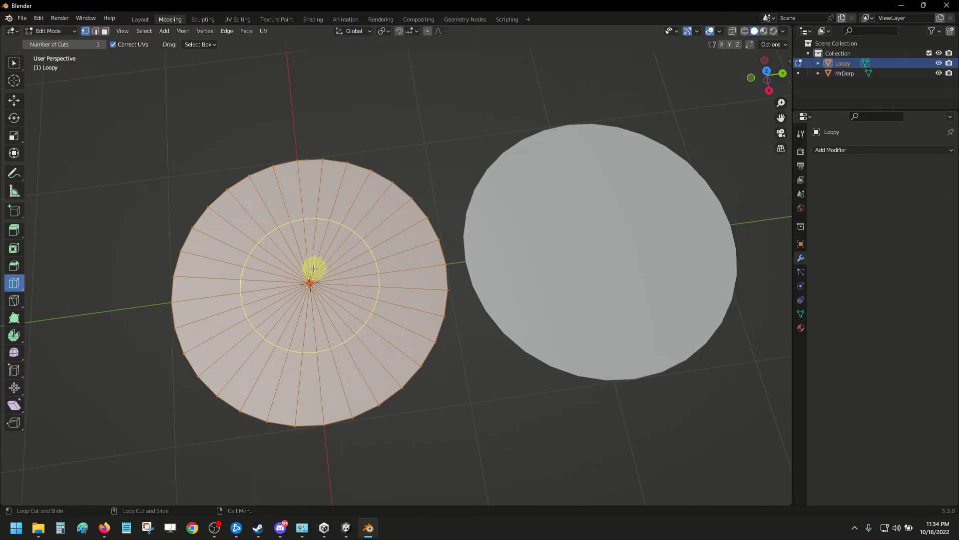
click(373, 254)
shift+middle_drag(374, 255, 428, 231)
scroll(428, 232, up, 3)
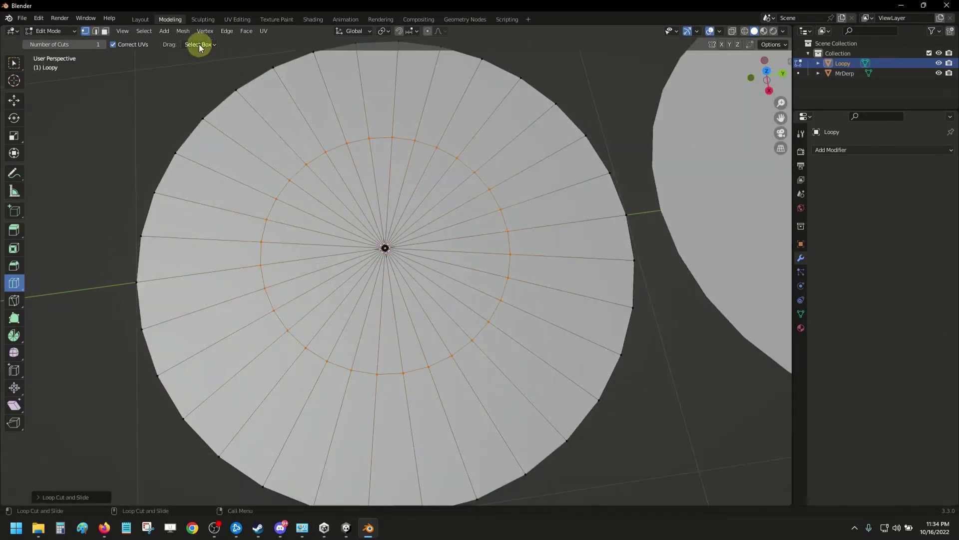
click(225, 31)
click(264, 157)
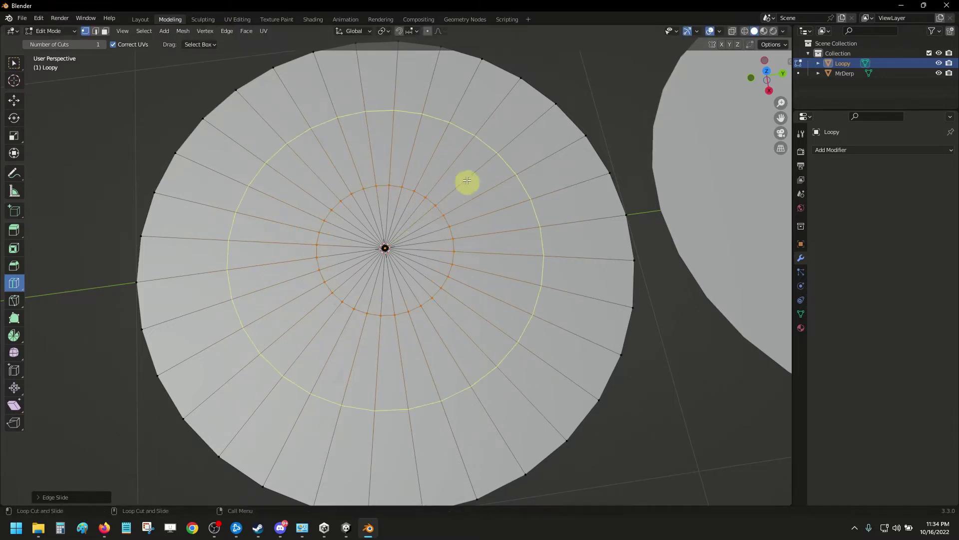
click(402, 242)
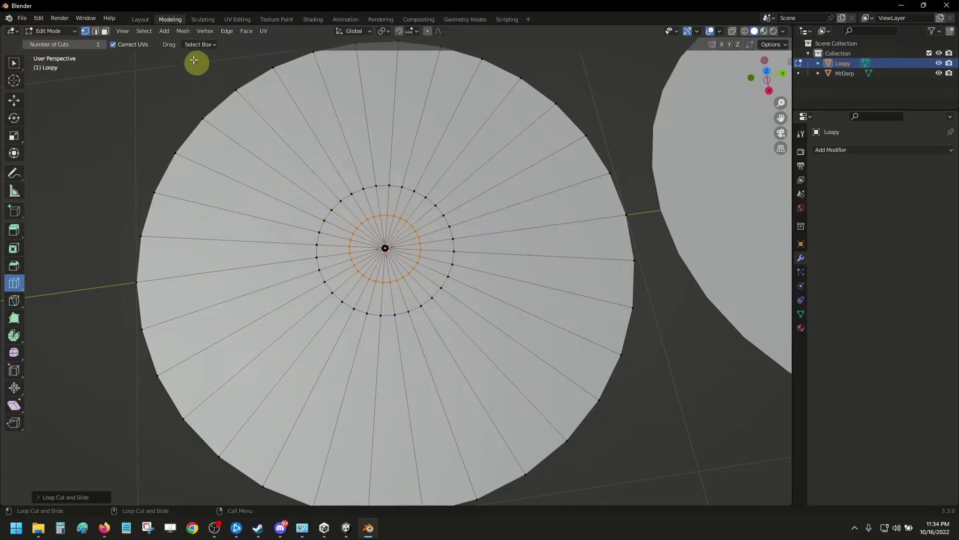
Edge-slide Loopy's ring further inward toward the centre
click(226, 30)
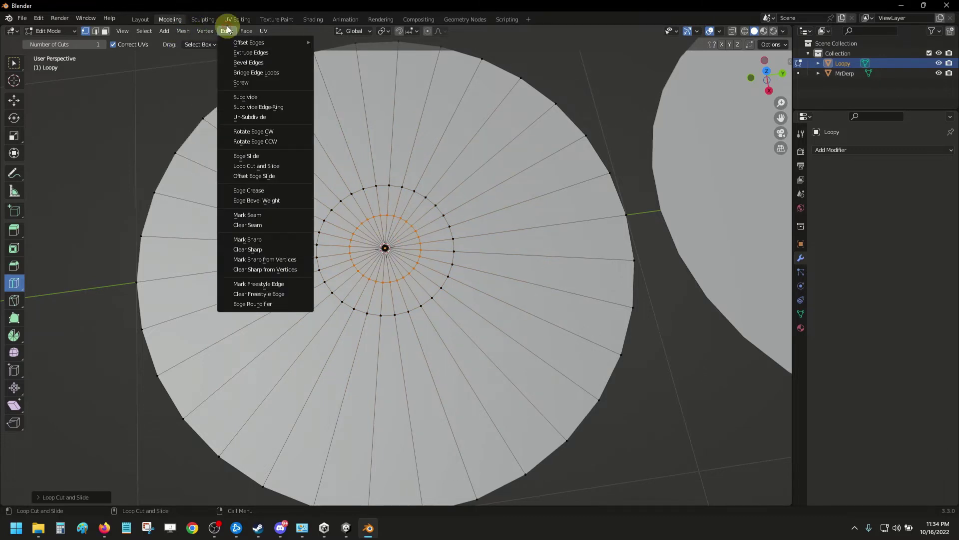
click(278, 160)
drag(407, 220, 418, 250)
scroll(339, 226, up, 2)
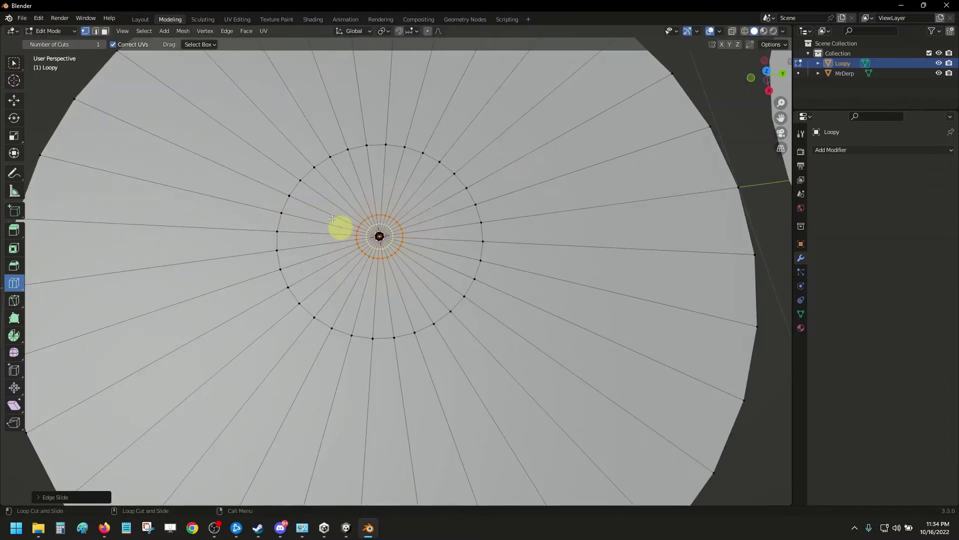
scroll(423, 212, down, 3)
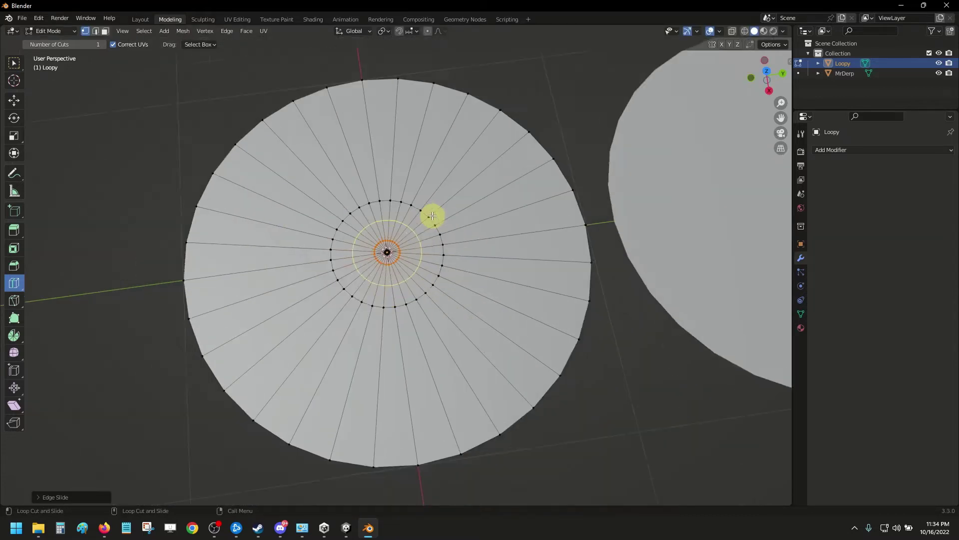
alt+drag(514, 238, 484, 242)
scroll(509, 239, up, 2)
scroll(508, 239, down, 3)
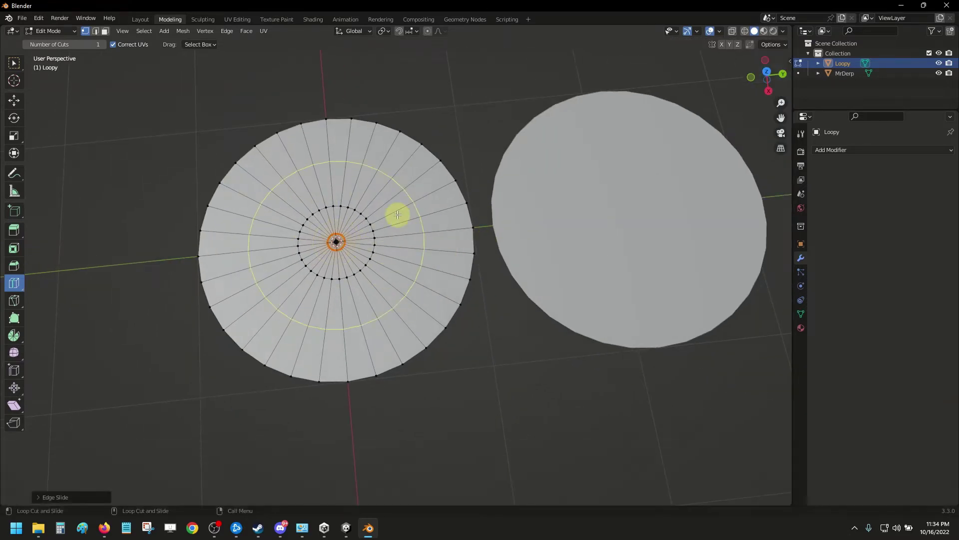
scroll(527, 289, down, 2)
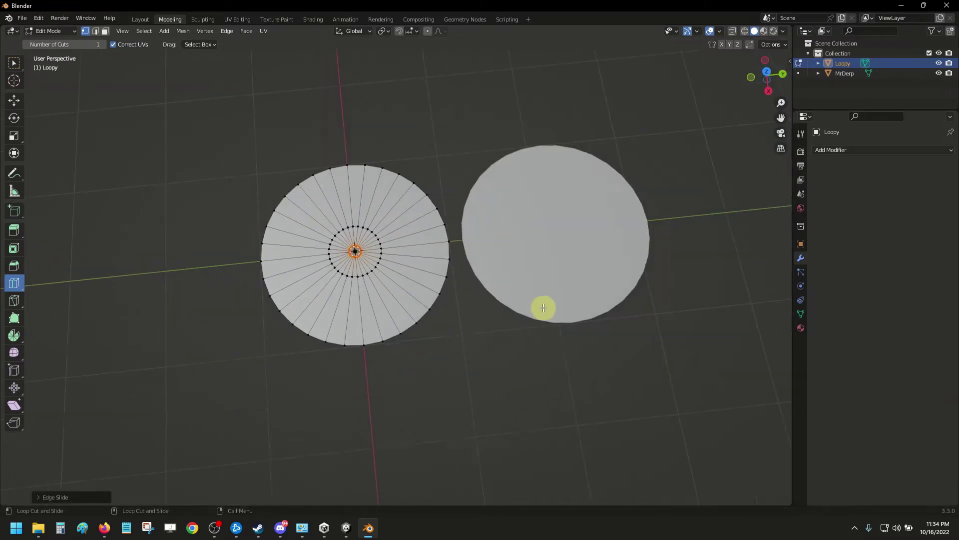
Select and delete MrDerp, leaving only Loopy
click(849, 74)
key(Delete)
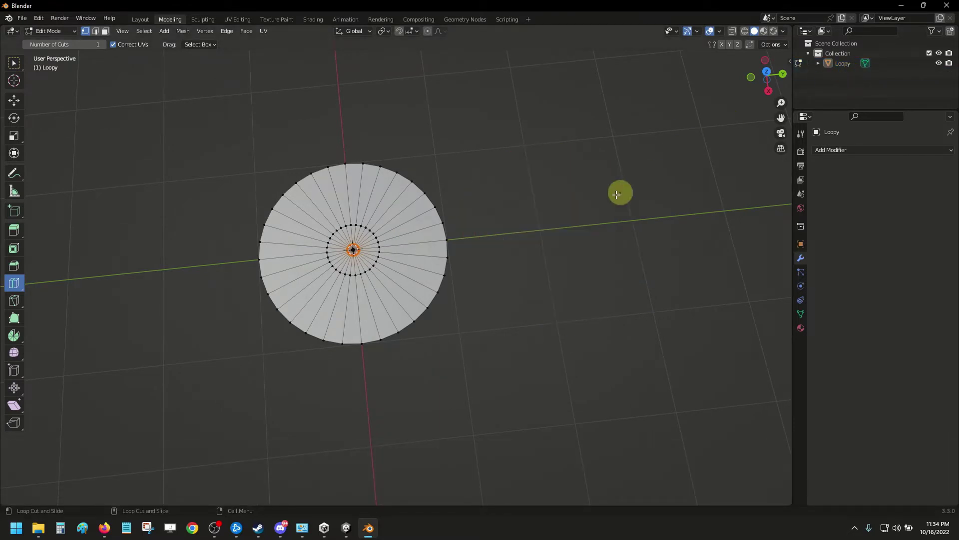
scroll(540, 231, up, 2)
alt+drag(540, 231, 570, 229)
scroll(575, 226, up, 2)
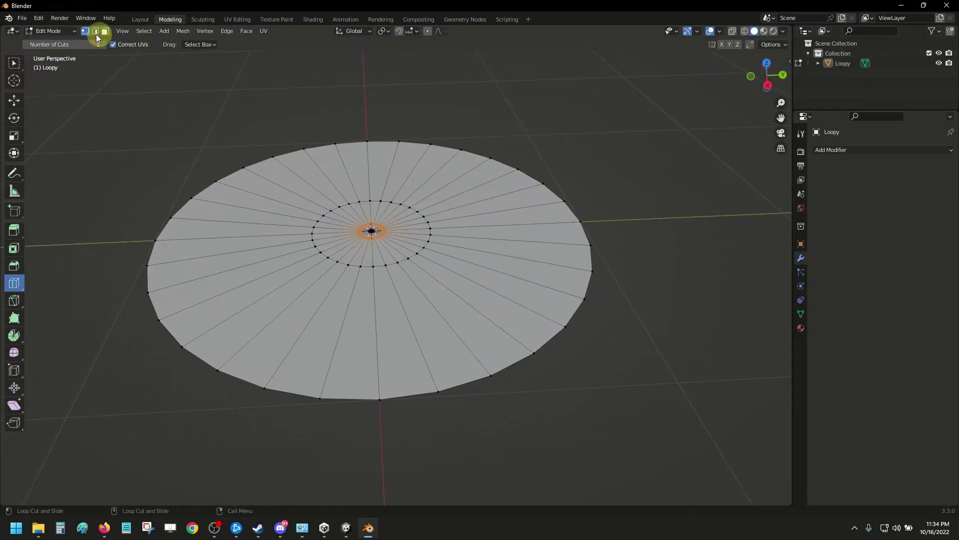
Enter Vertex Paint mode and paint green along the disk's left edge
click(60, 32)
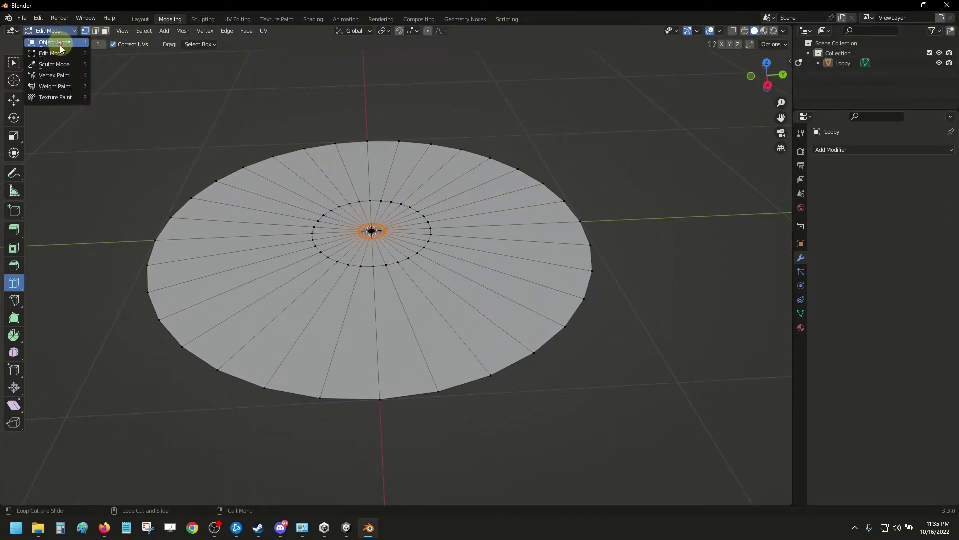
click(46, 76)
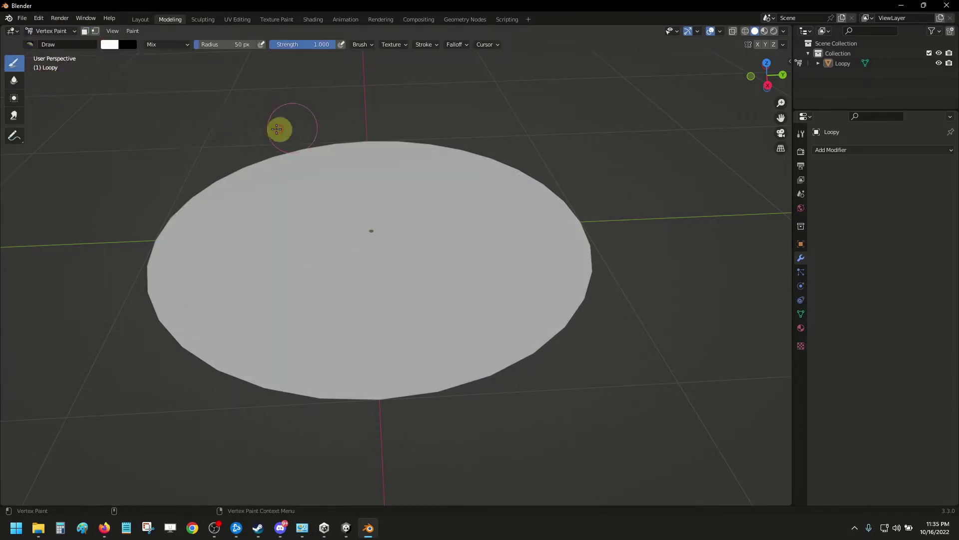
click(110, 44)
click(125, 55)
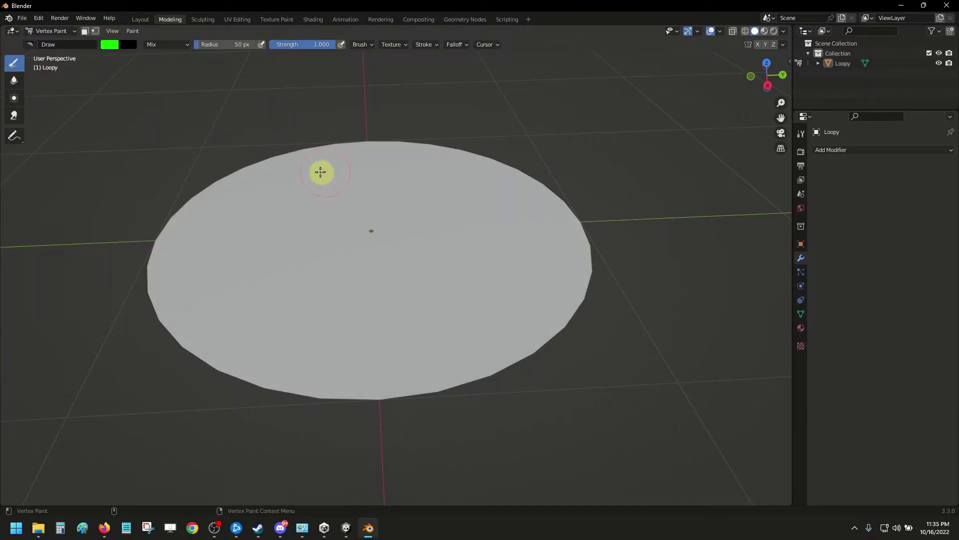
mouse_move(320, 172)
mouse_down()
mouse_move(287, 161)
mouse_move(234, 180)
mouse_move(202, 227)
mouse_move(207, 194)
mouse_move(230, 163)
mouse_move(225, 176)
mouse_move(282, 153)
mouse_move(142, 258)
mouse_move(120, 305)
mouse_move(141, 319)
mouse_move(129, 55)
mouse_up()
Paint a blue wedge, a red dab at the centre and a magenta wedge
click(107, 45)
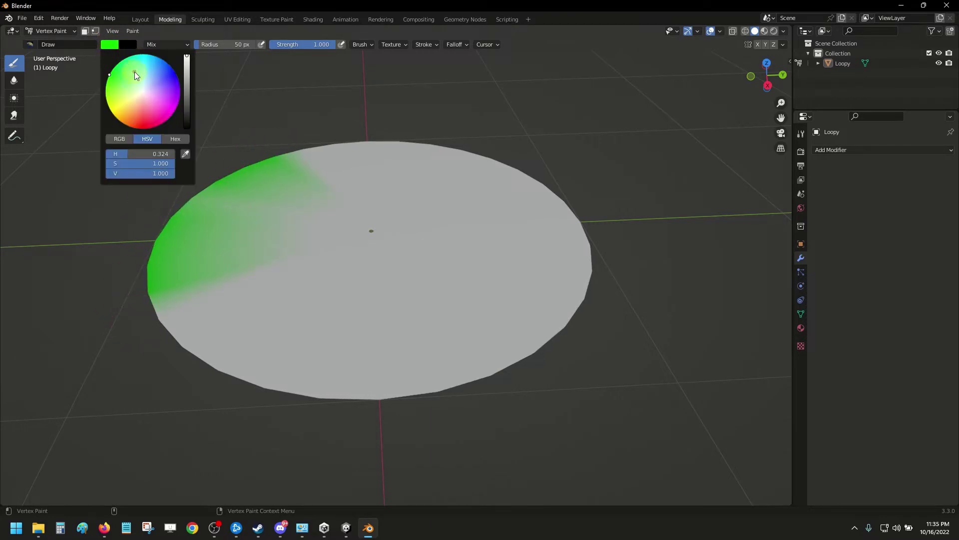
mouse_move(409, 265)
mouse_down()
mouse_move(442, 255)
mouse_move(450, 245)
mouse_move(409, 269)
mouse_move(448, 226)
mouse_move(397, 282)
mouse_move(431, 246)
mouse_move(365, 276)
mouse_move(394, 268)
mouse_move(352, 270)
mouse_up()
click(112, 44)
drag(156, 101, 143, 122)
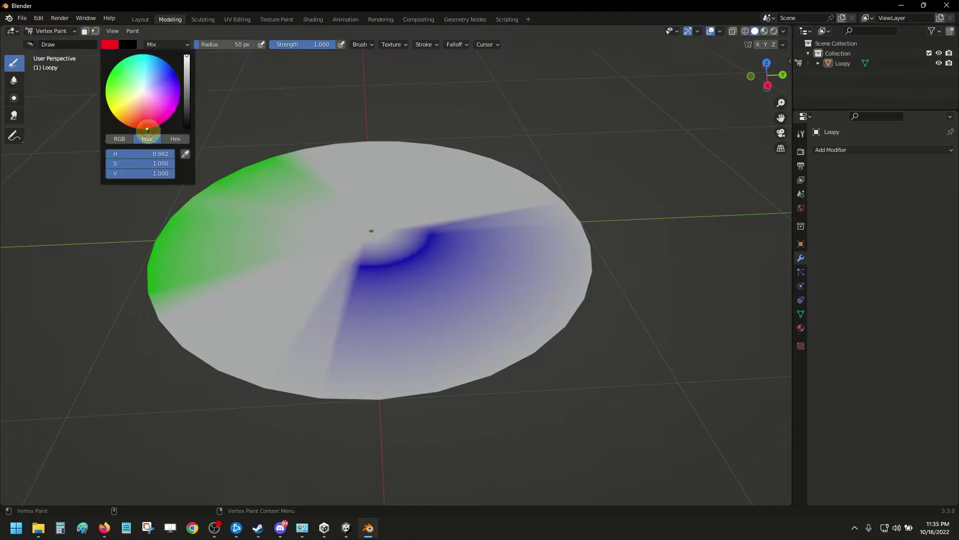
click(369, 231)
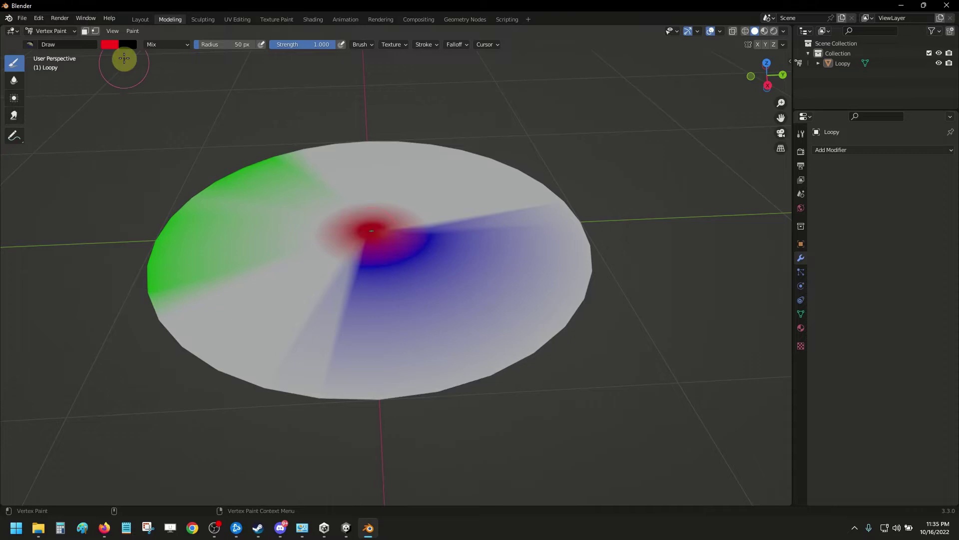
click(116, 46)
drag(153, 102, 172, 113)
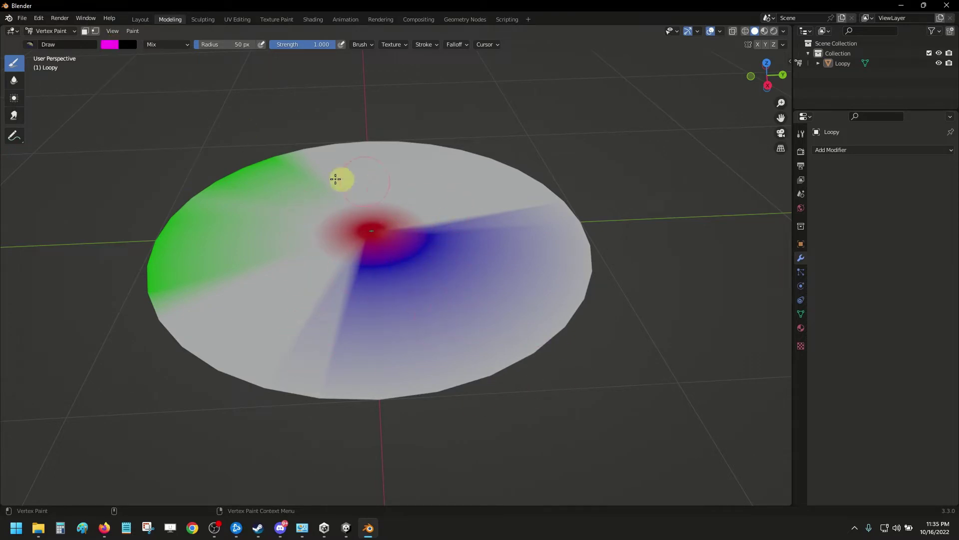
mouse_move(313, 198)
mouse_down()
mouse_move(281, 244)
mouse_move(322, 208)
mouse_up()
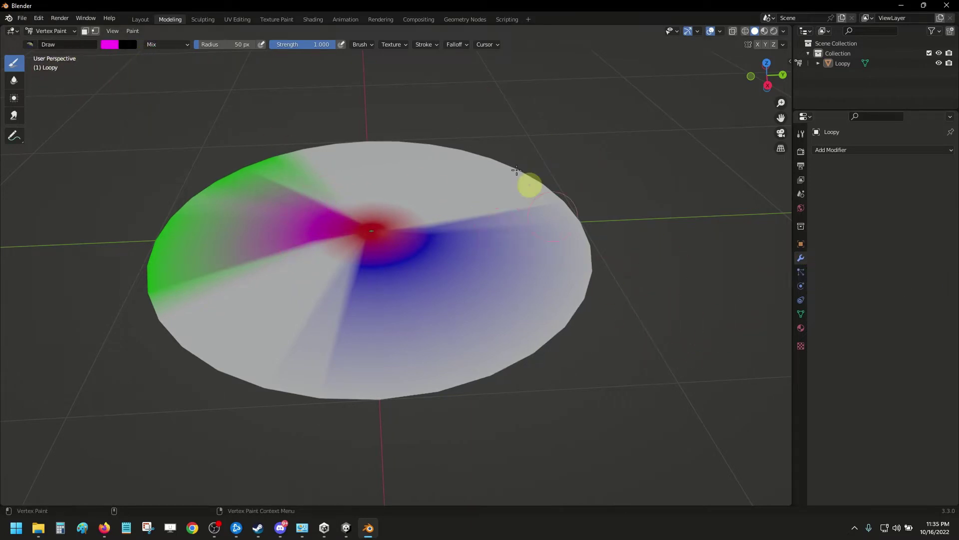
Set the brush blend mode to Erase Alpha
click(170, 44)
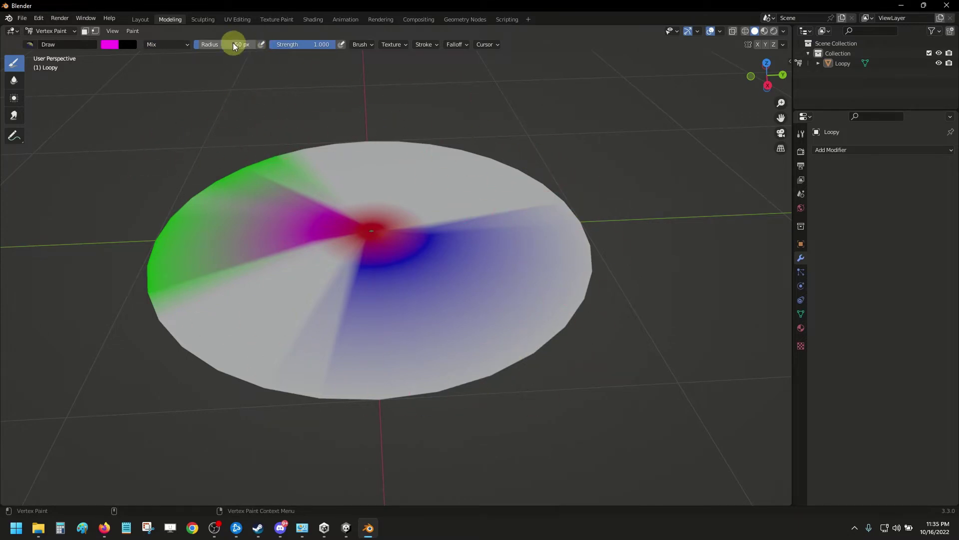
click(161, 45)
click(216, 183)
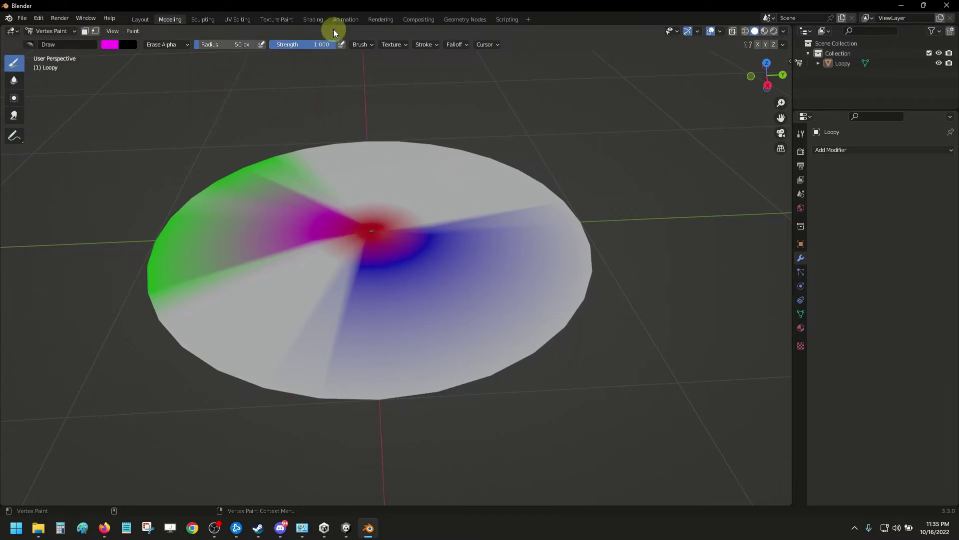
In Shading, give the disk a new material with a Color Attribute's Alpha linked to Base Color
click(324, 19)
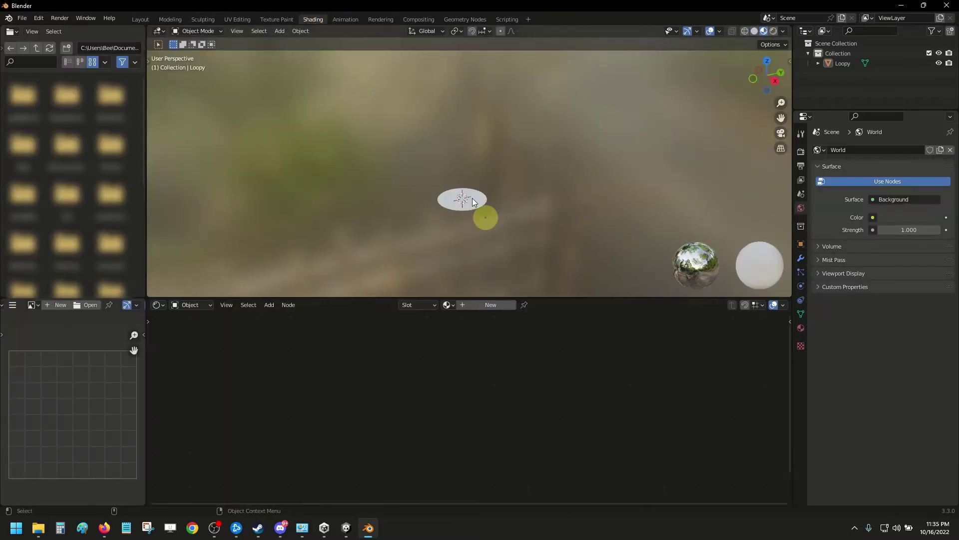
click(478, 306)
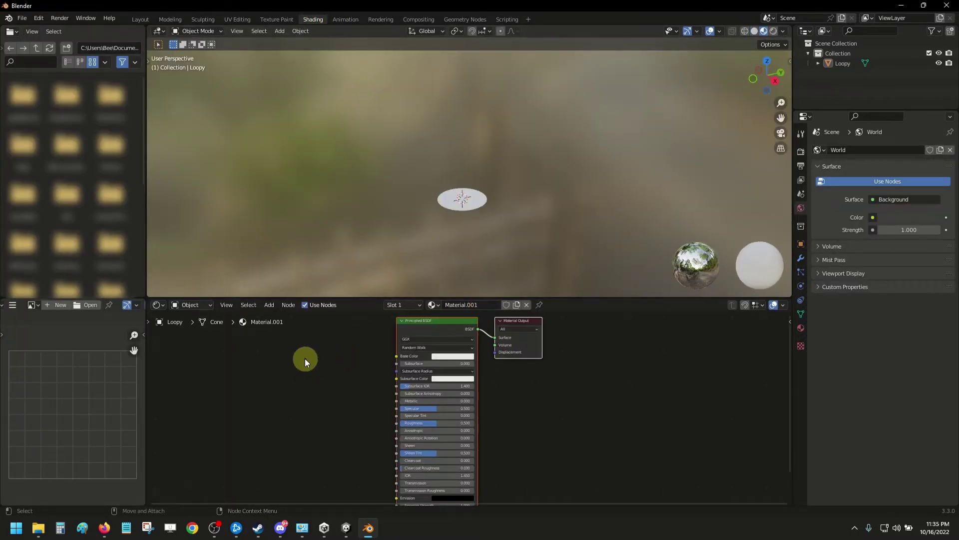
key(shift+a)
text(co)
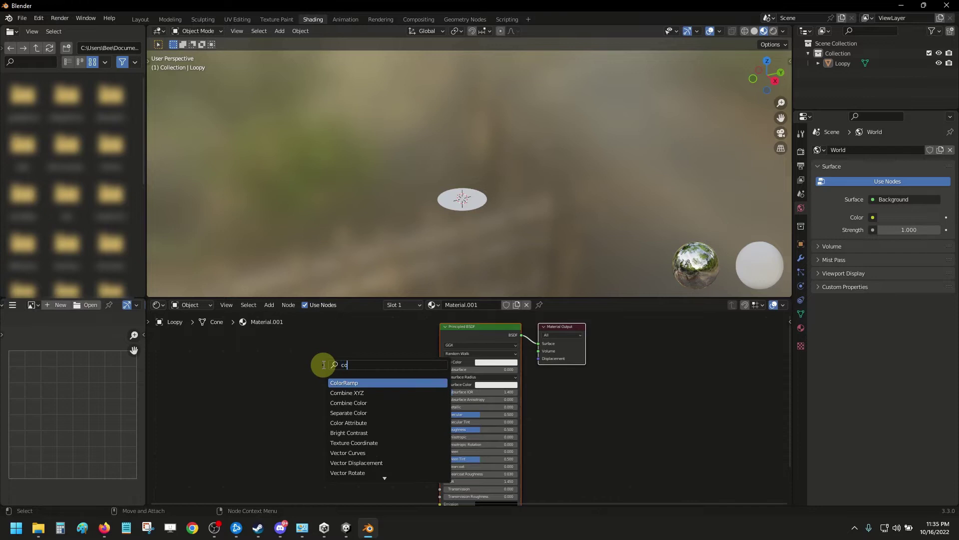
text(lo)
click(349, 413)
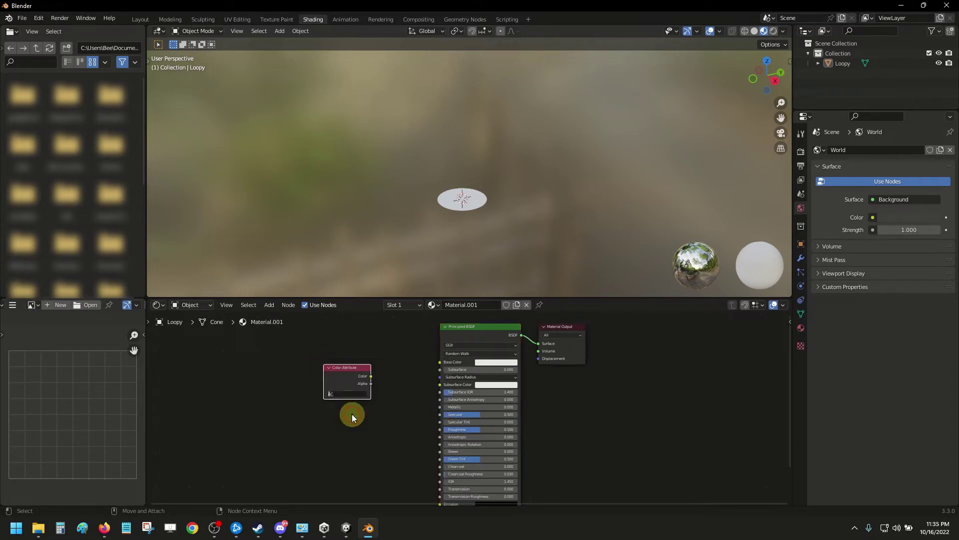
click(352, 413)
scroll(353, 377, up, 1)
drag(352, 377, 433, 351)
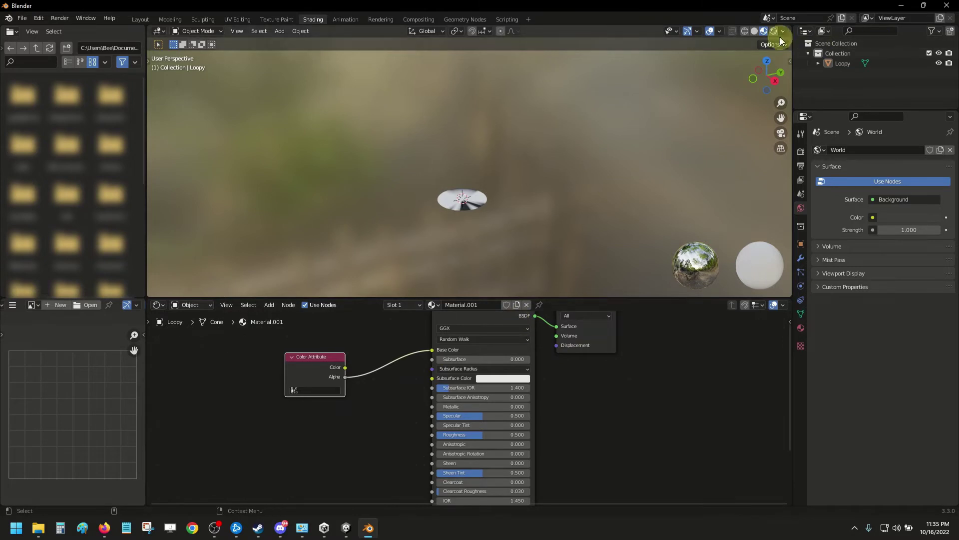
Annotate the viewport shading options, look down on the disk, and compare solid and material preview shading
key(ctrl+alt+d)
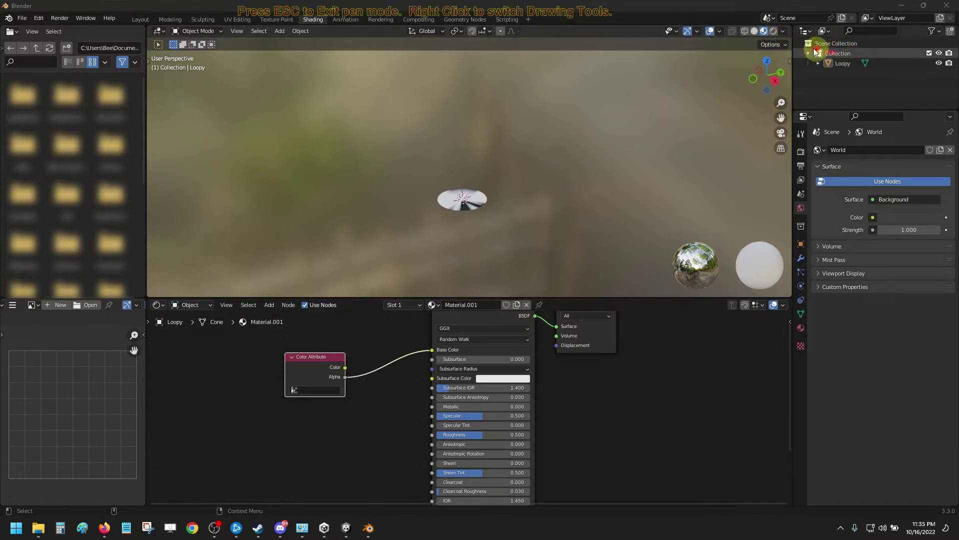
drag(771, 31, 770, 28)
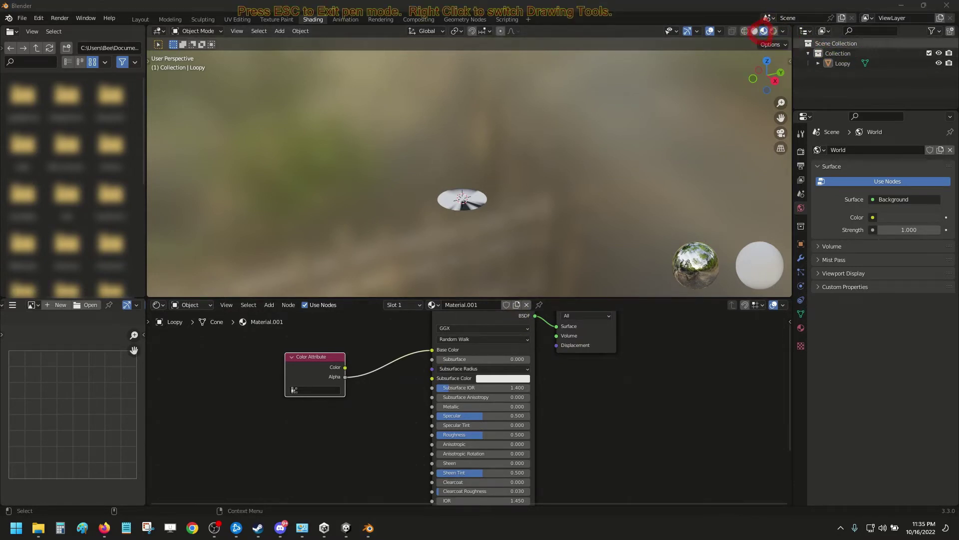
key(Escape)
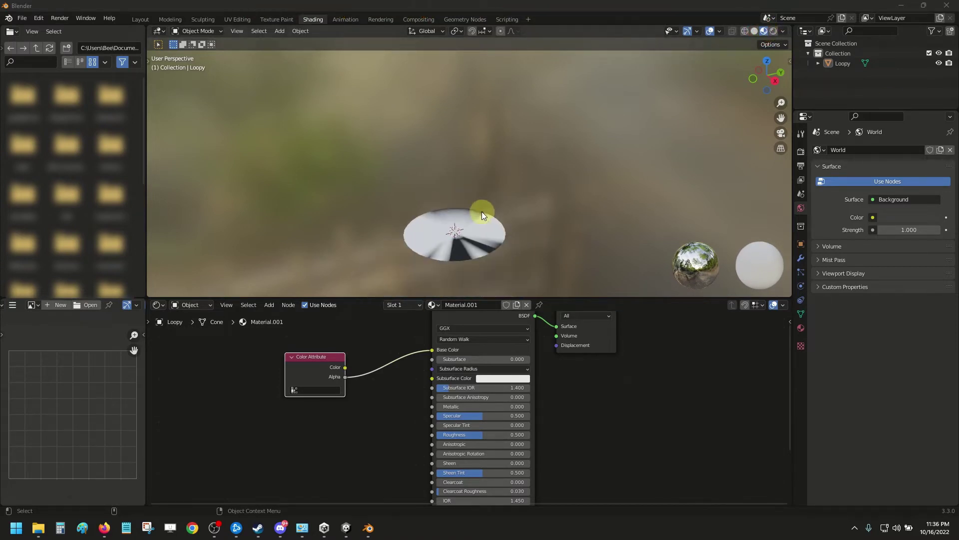
middle_drag(478, 200, 465, 182)
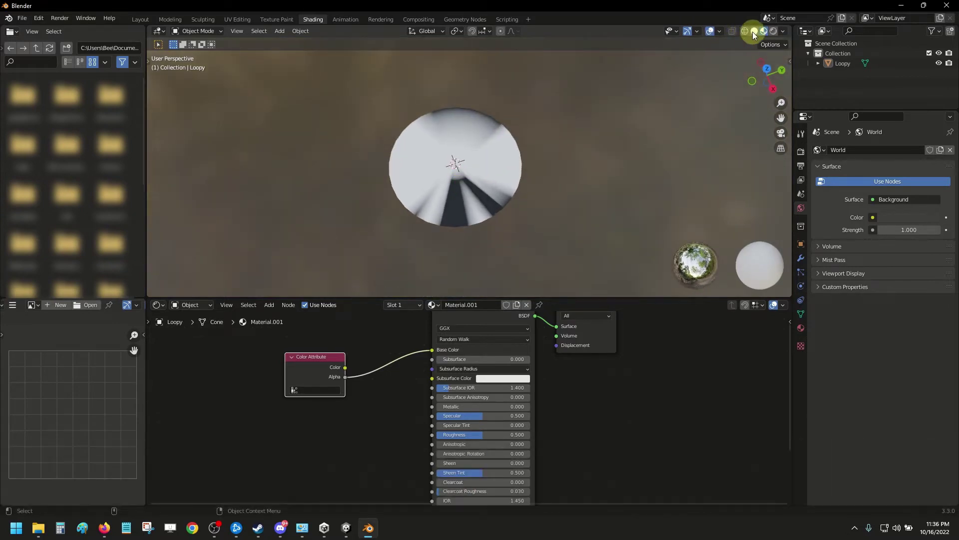
click(755, 31)
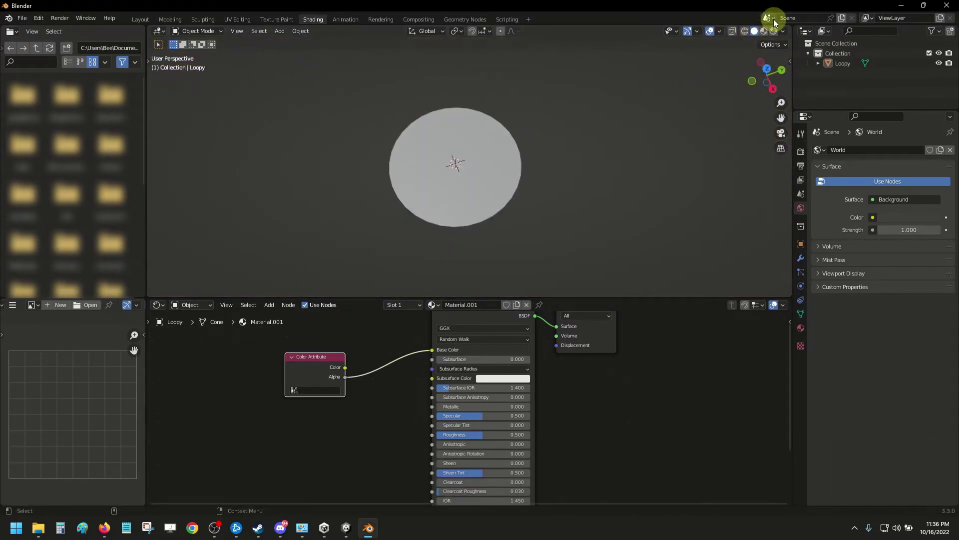
click(764, 31)
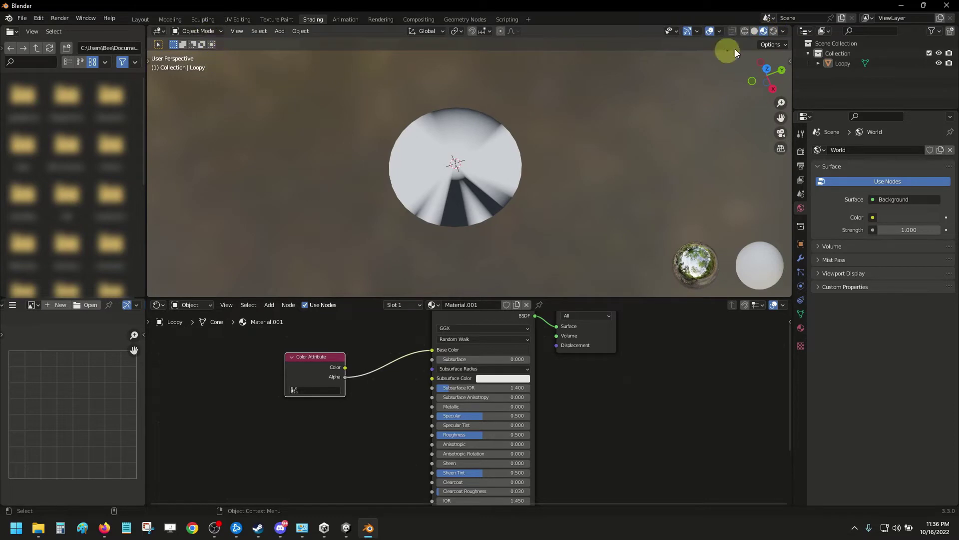
click(755, 31)
Back in Vertex Paint with Material Preview, erase alpha over the disk's lower part
click(205, 33)
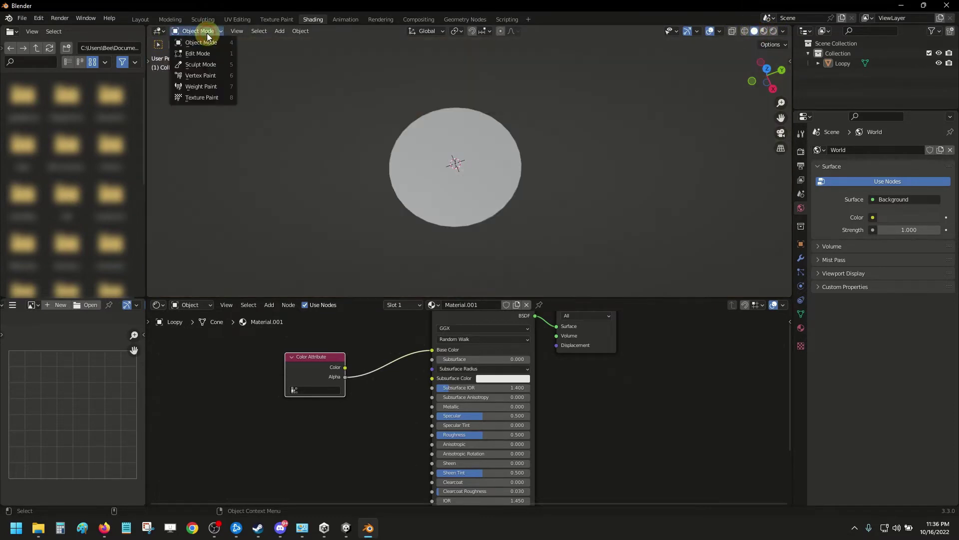
click(198, 74)
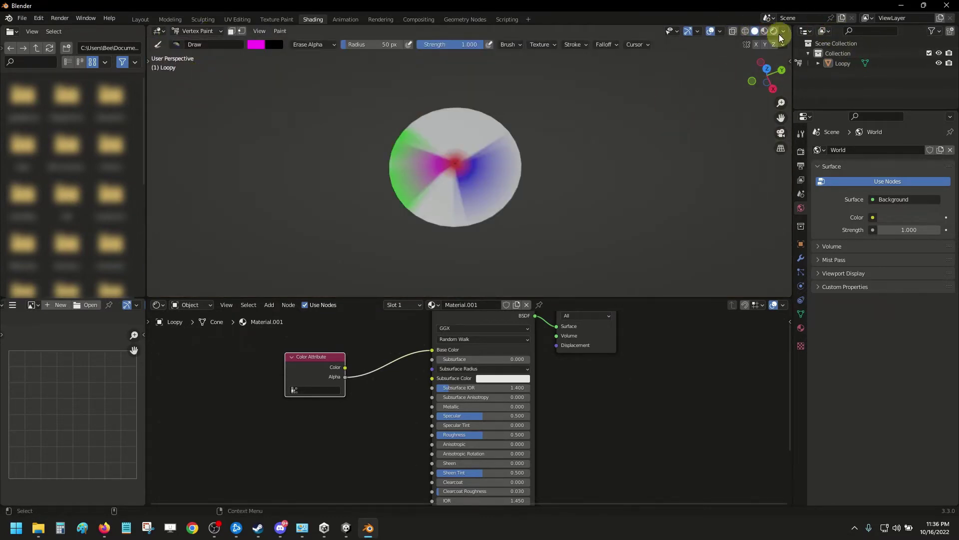
click(766, 32)
click(755, 31)
click(764, 31)
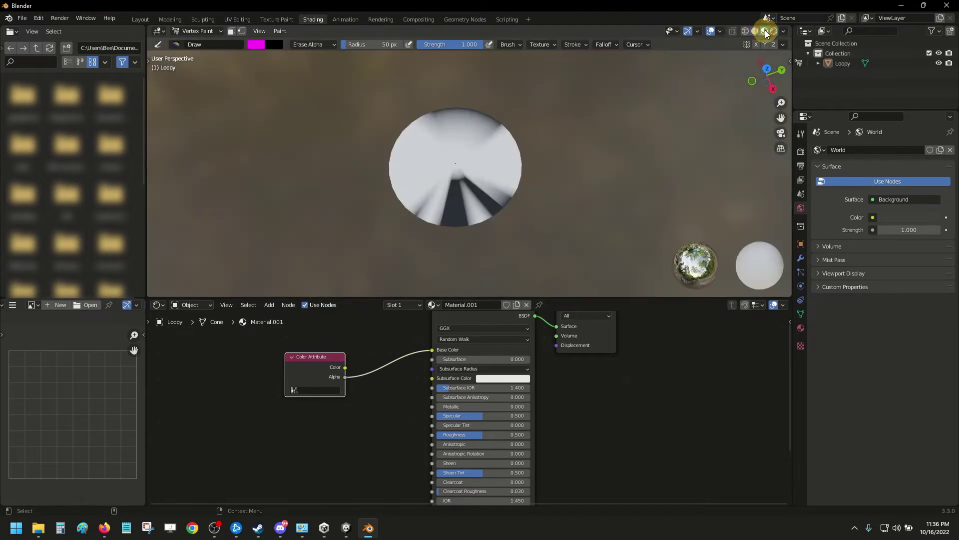
mouse_move(417, 208)
mouse_down()
mouse_move(471, 205)
mouse_move(486, 217)
mouse_move(446, 226)
mouse_move(430, 219)
mouse_move(502, 204)
mouse_move(403, 223)
mouse_move(454, 207)
mouse_move(420, 212)
mouse_move(436, 199)
mouse_up()
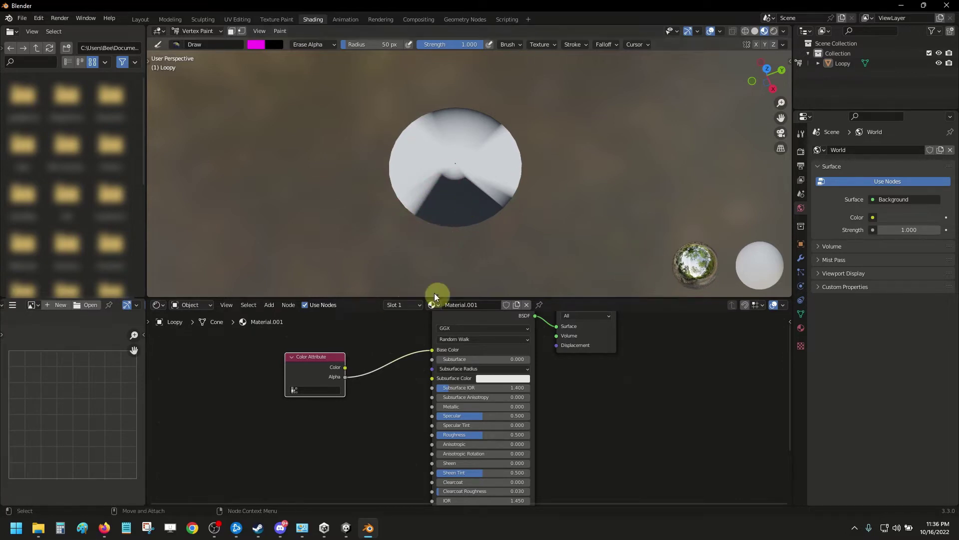
scroll(519, 361, down, 3)
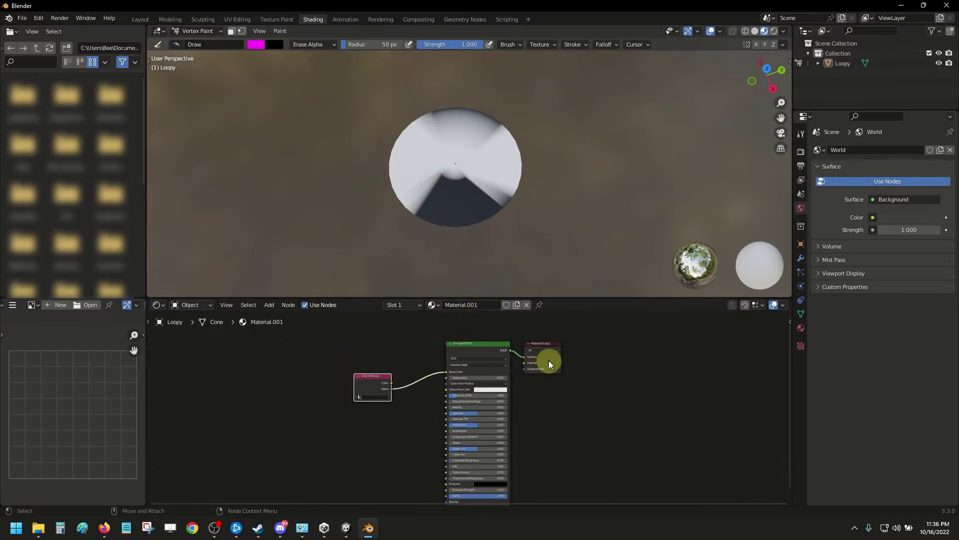
middle_drag(548, 361, 570, 376)
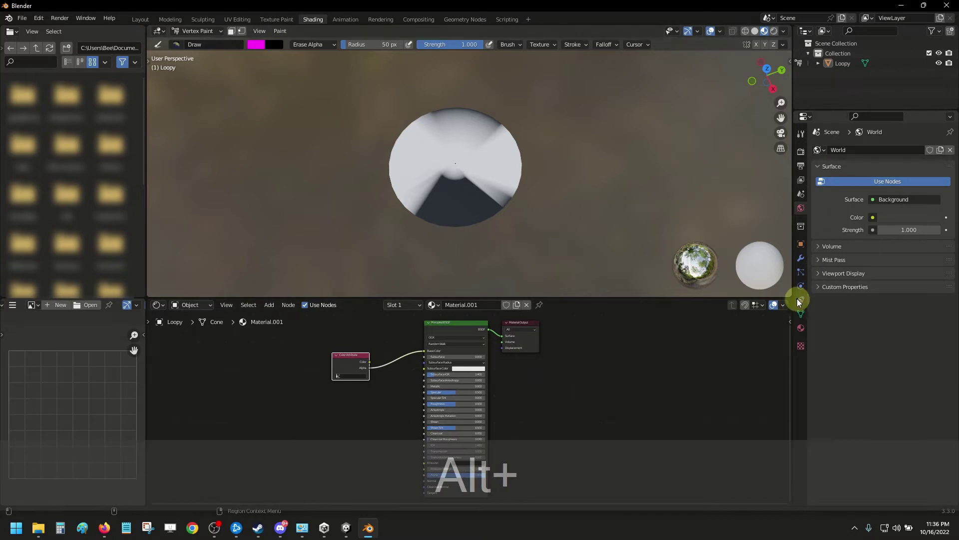
Expose the mesh's Color Attributes in Object Data properties and remove the Col attribute
click(802, 314)
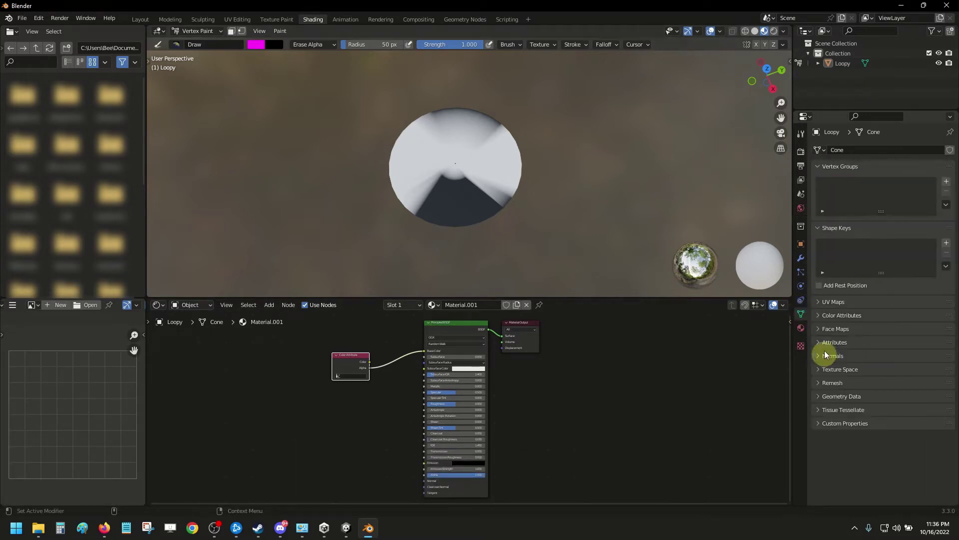
click(822, 315)
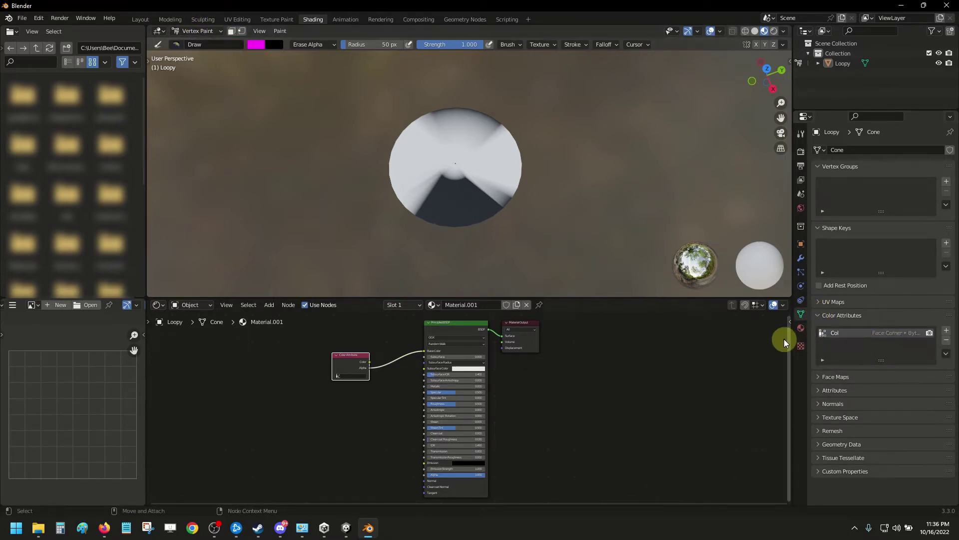
drag(793, 339, 641, 328)
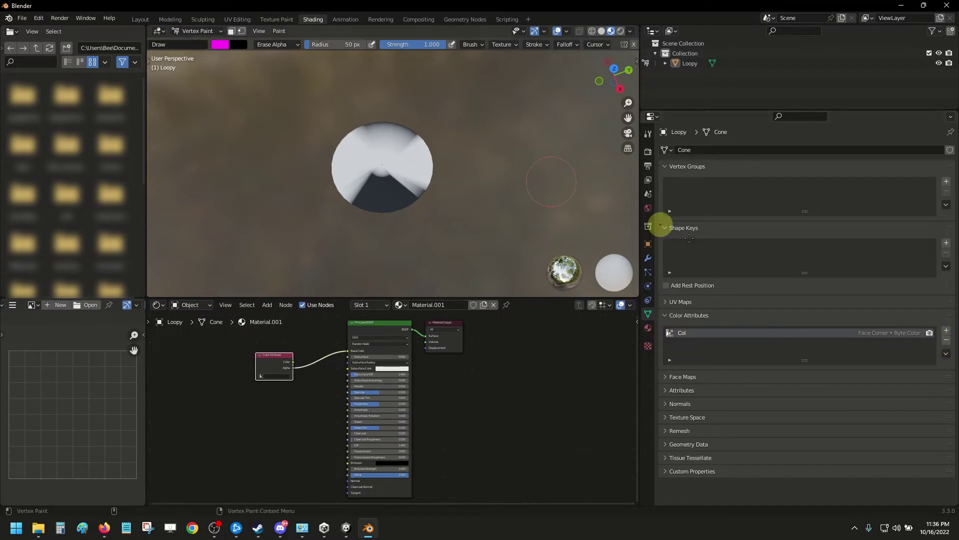
click(946, 342)
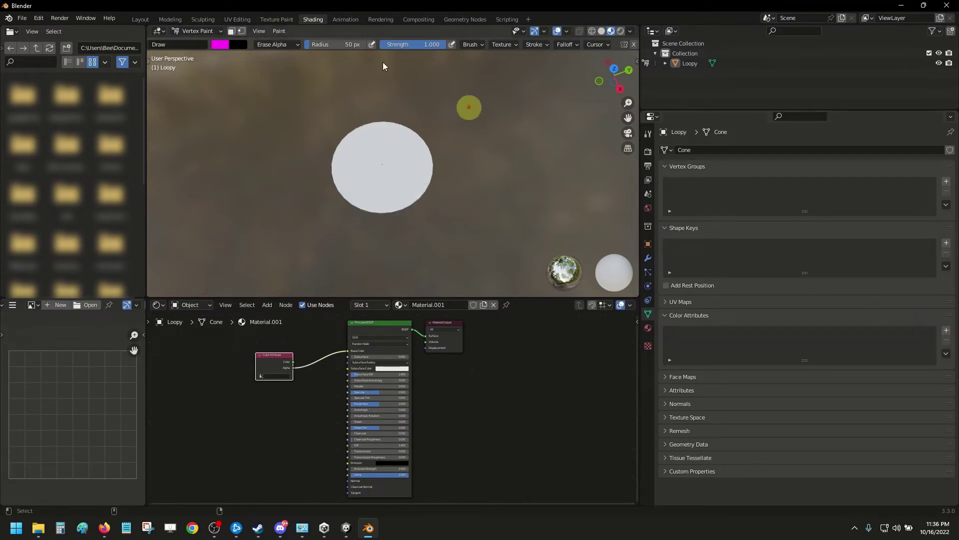
click(209, 30)
click(197, 41)
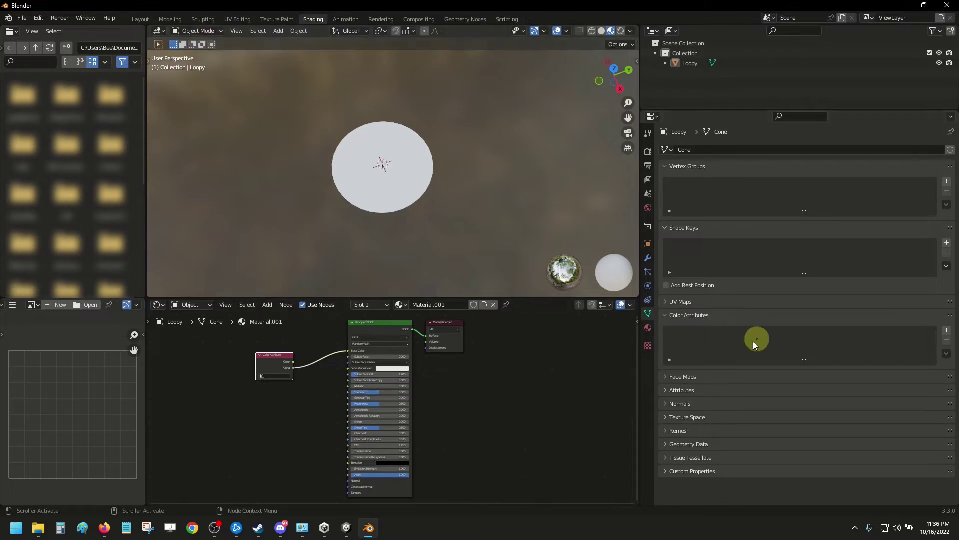
Switch the cone into Vertex Paint mode
key(ctrl+alt+g)
mouse_move(636, 325)
mouse_down()
mouse_move(707, 271)
mouse_move(609, 252)
mouse_up()
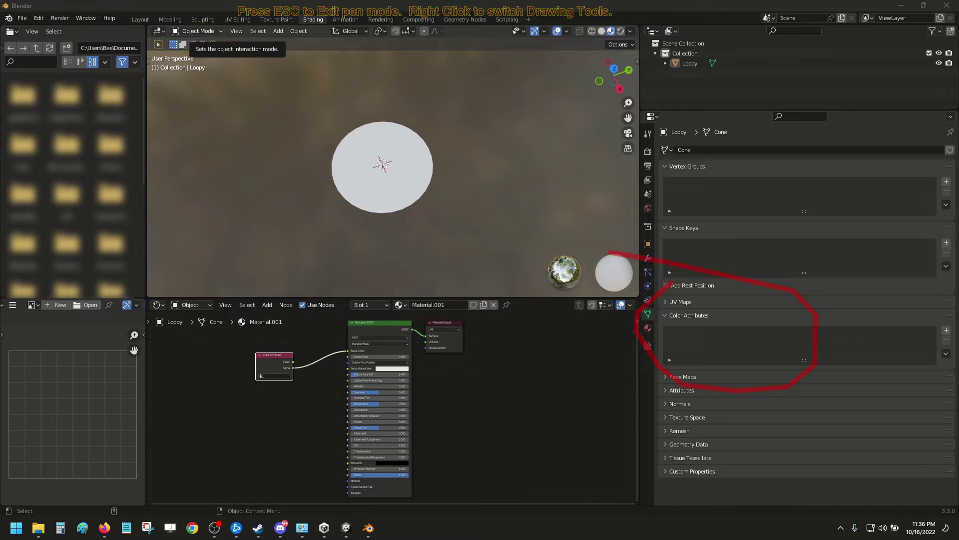
key(Escape)
click(202, 30)
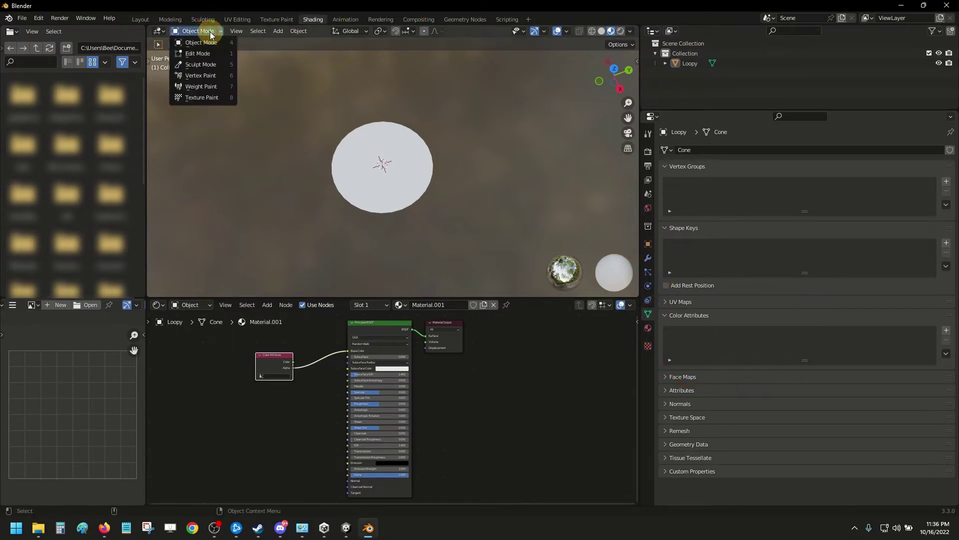
click(210, 76)
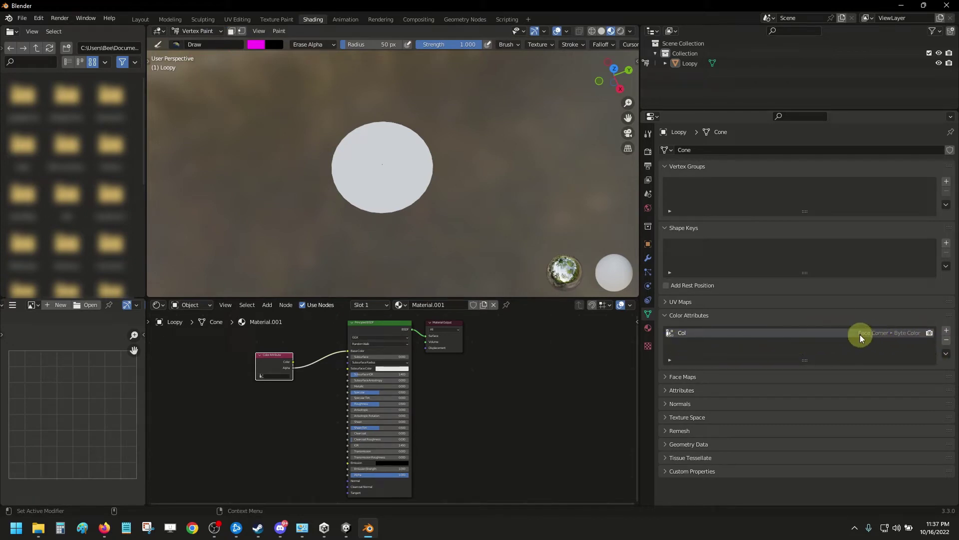
key(ctrl+alt+p)
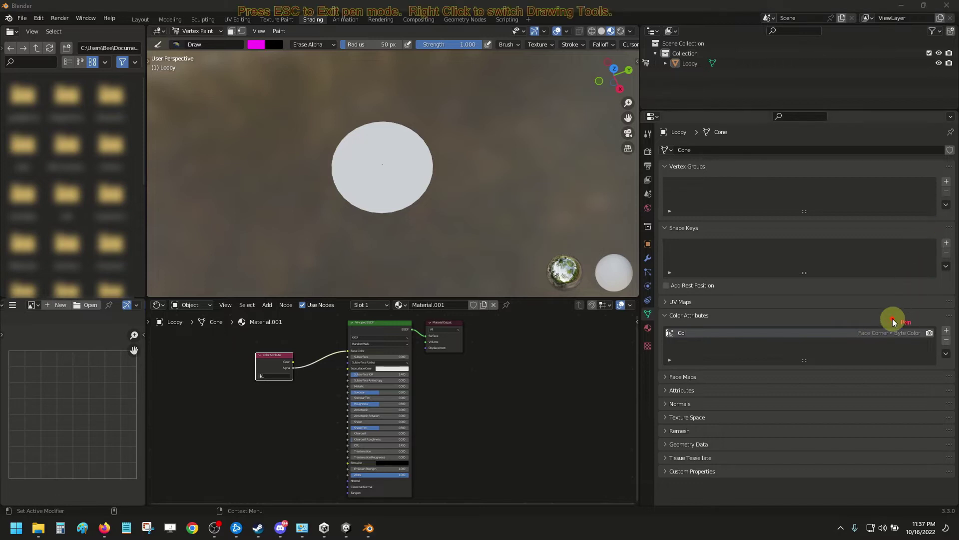
mouse_move(848, 343)
mouse_down()
mouse_move(915, 318)
mouse_move(915, 369)
mouse_up()
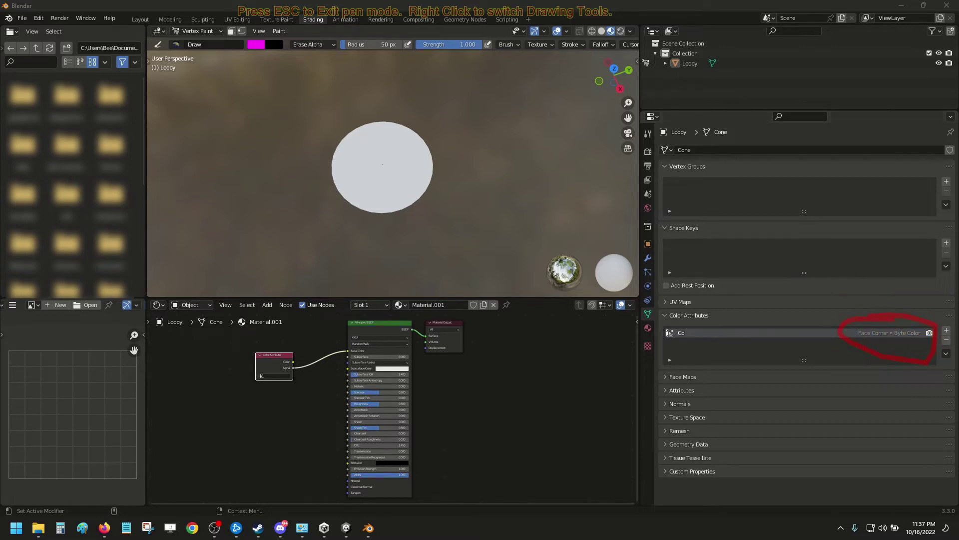
key(Escape)
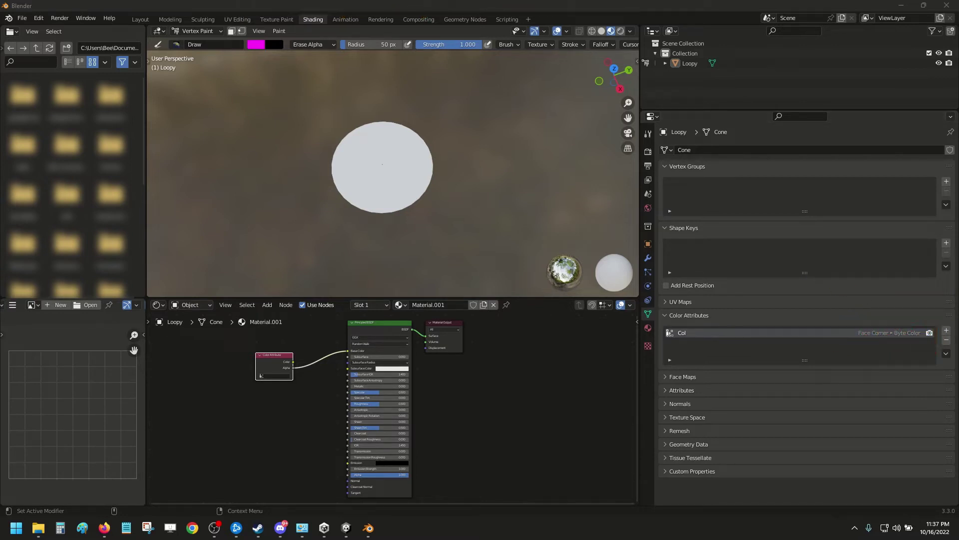
Add a white, Face Corner, Byte Color attribute named Color in place of Col
click(946, 340)
click(947, 330)
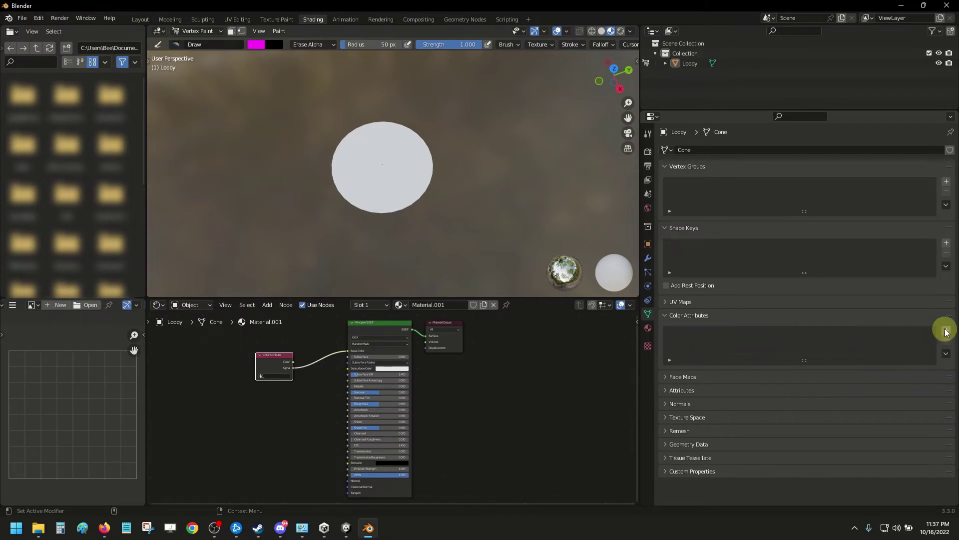
click(945, 330)
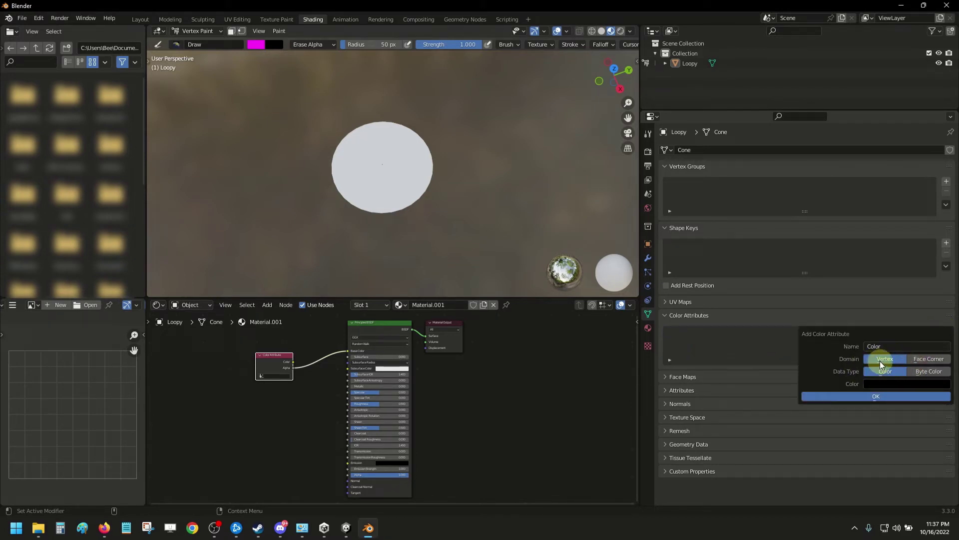
click(905, 385)
drag(944, 291, 944, 221)
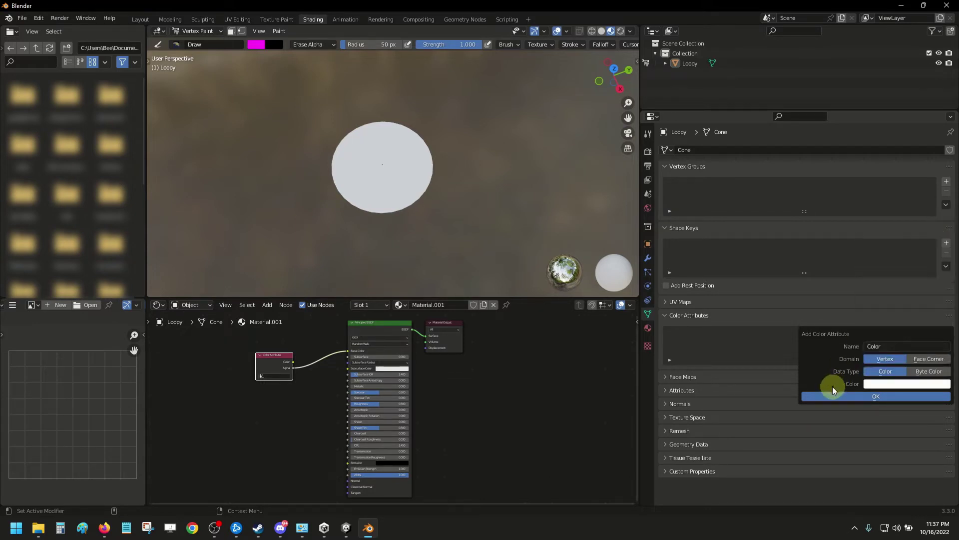
key(ctrl+shift+1)
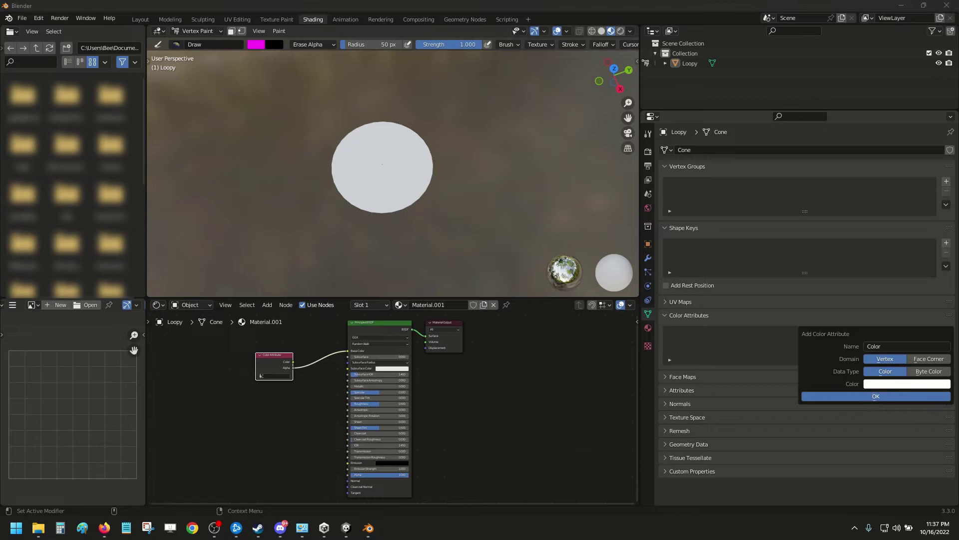
drag(858, 334, 895, 385)
drag(893, 341, 868, 381)
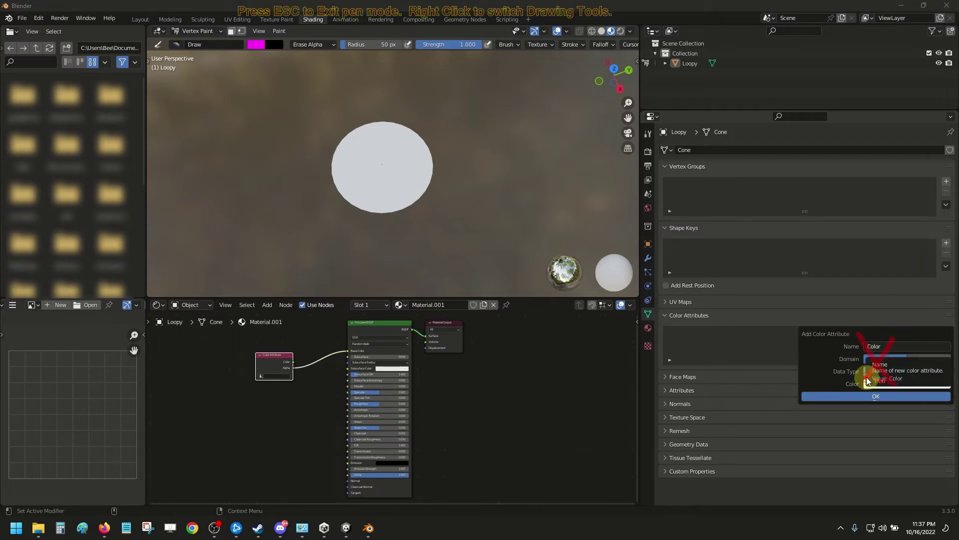
mouse_move(925, 343)
mouse_down()
mouse_move(916, 379)
mouse_move(954, 389)
mouse_move(949, 355)
mouse_move(920, 340)
mouse_up()
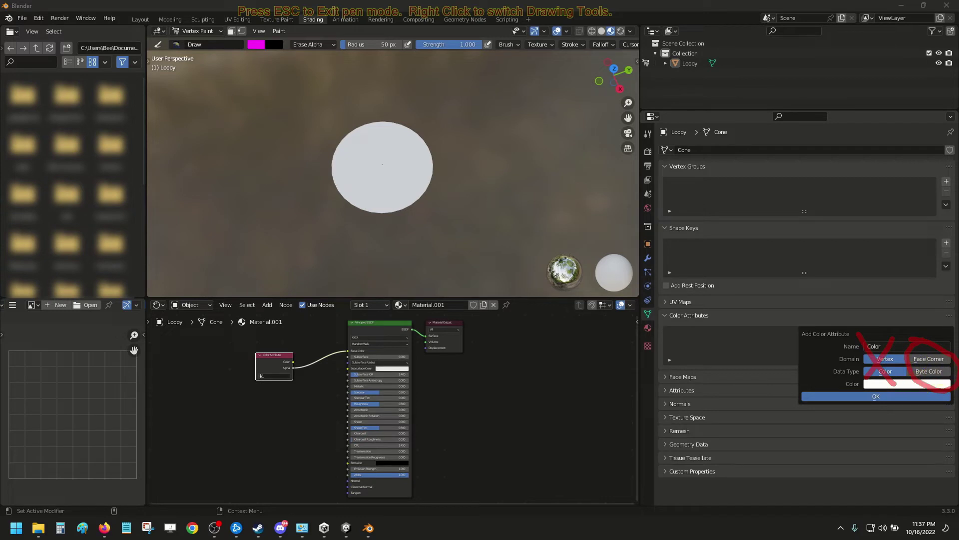
key(Escape)
click(927, 359)
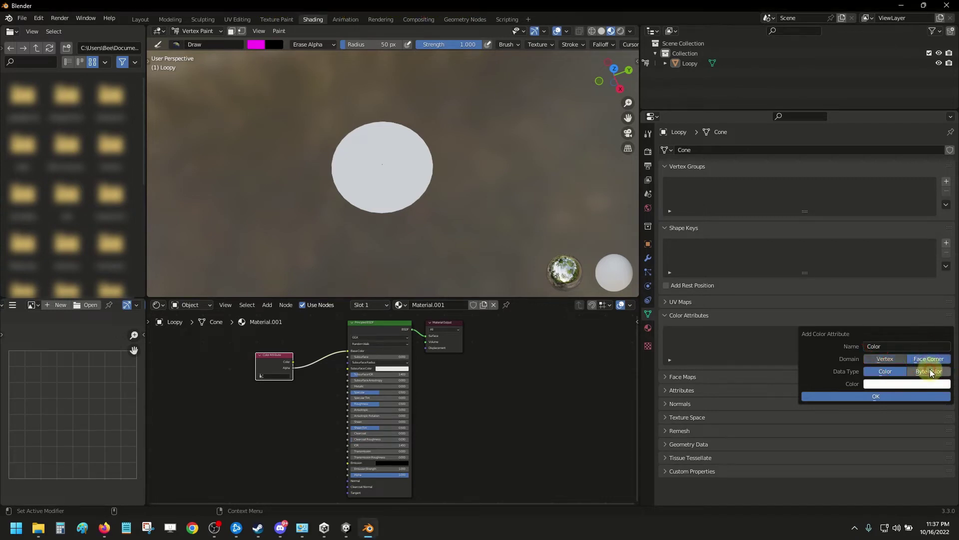
click(929, 370)
click(909, 398)
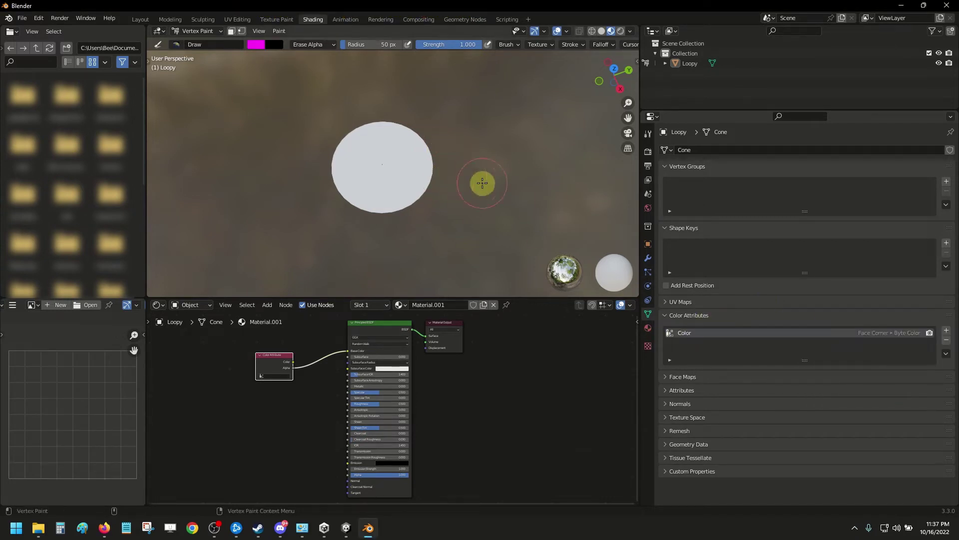
In solid shading with Mix blending, paint a magenta wedge from the disk's left edge
scroll(332, 146, up, 3)
alt+middle_drag(407, 146, 444, 146)
scroll(440, 148, up, 2)
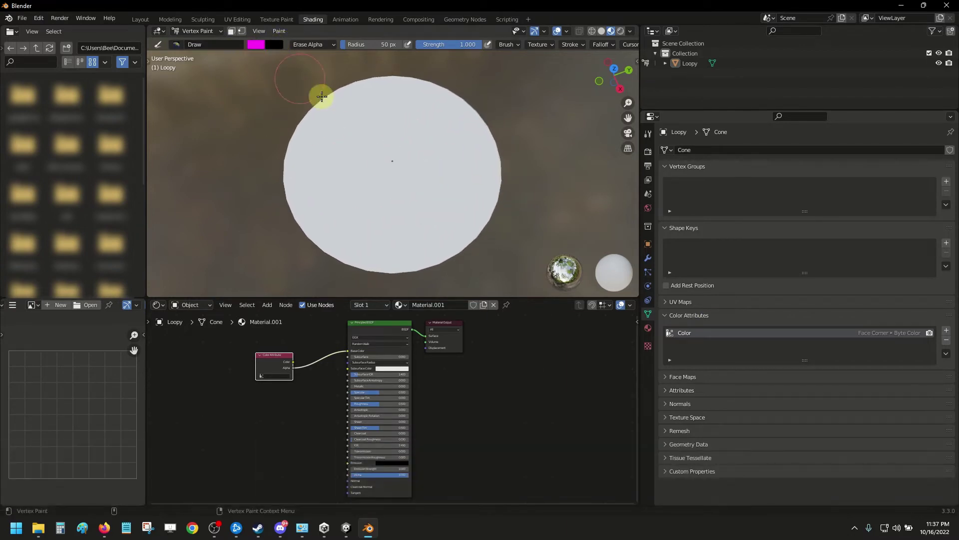
mouse_move(322, 94)
mouse_down()
mouse_move(291, 168)
mouse_move(307, 229)
mouse_move(402, 283)
mouse_up()
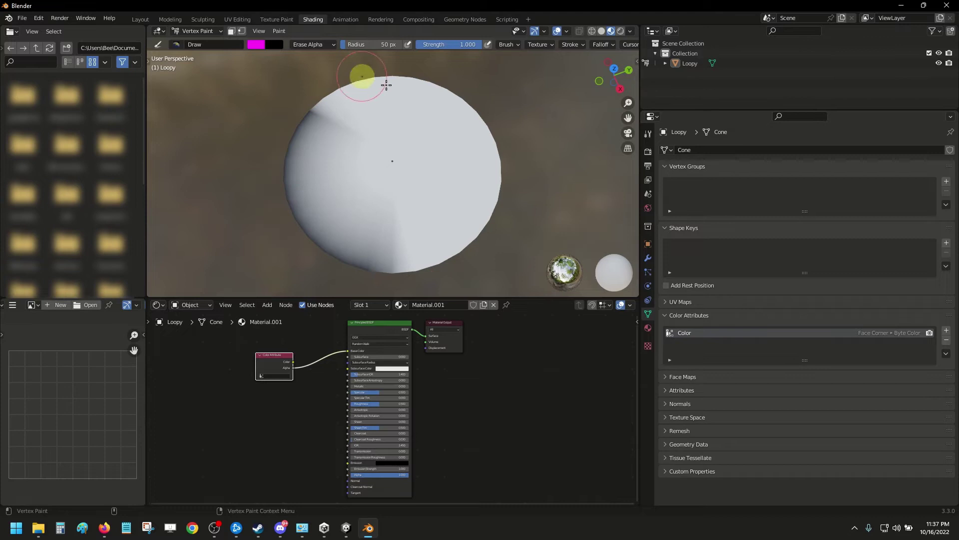
click(600, 32)
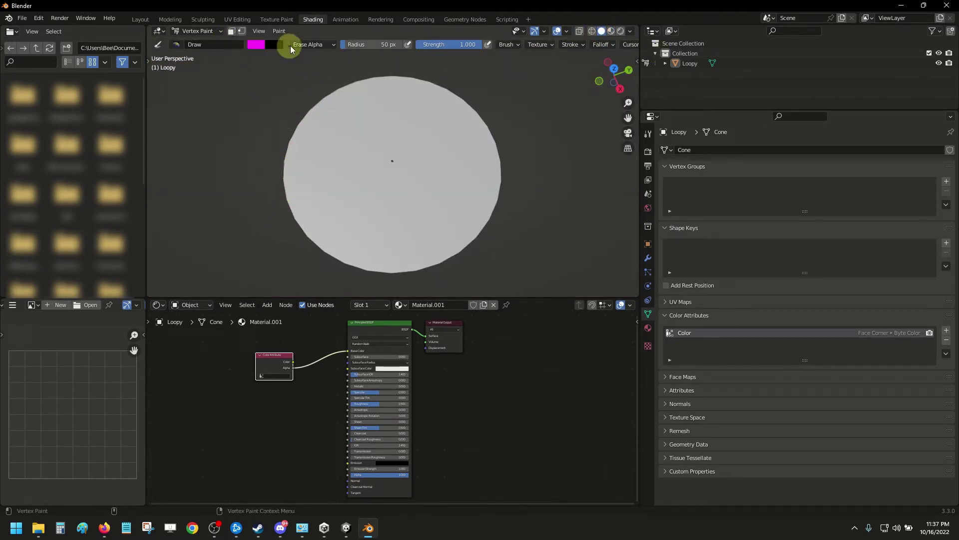
click(313, 45)
click(306, 53)
mouse_move(292, 162)
mouse_down()
mouse_move(289, 150)
mouse_move(384, 161)
mouse_up()
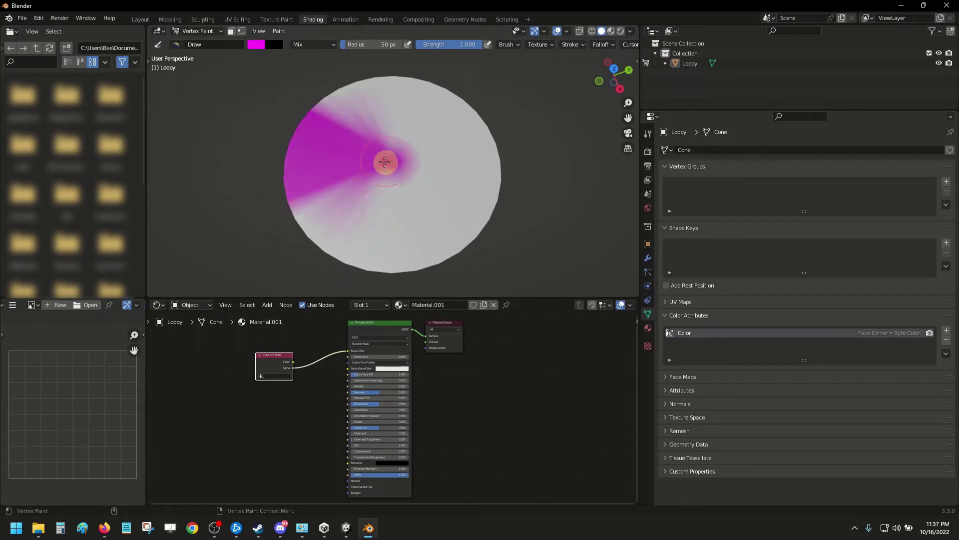
Export the scene as FBX over Disk.fbx in VFX_Tutorial_Meshes and bring Unity forward
click(22, 18)
mouse_move(90, 162)
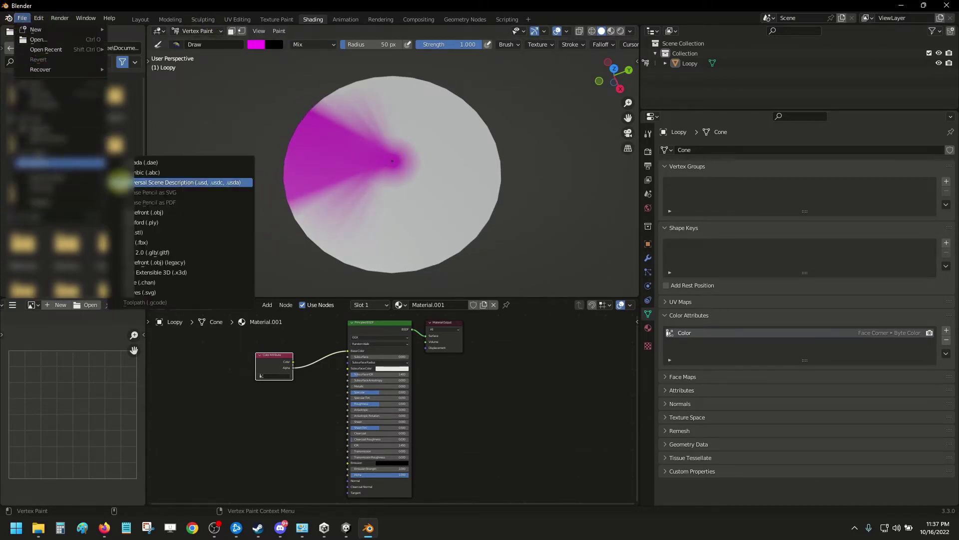
click(141, 242)
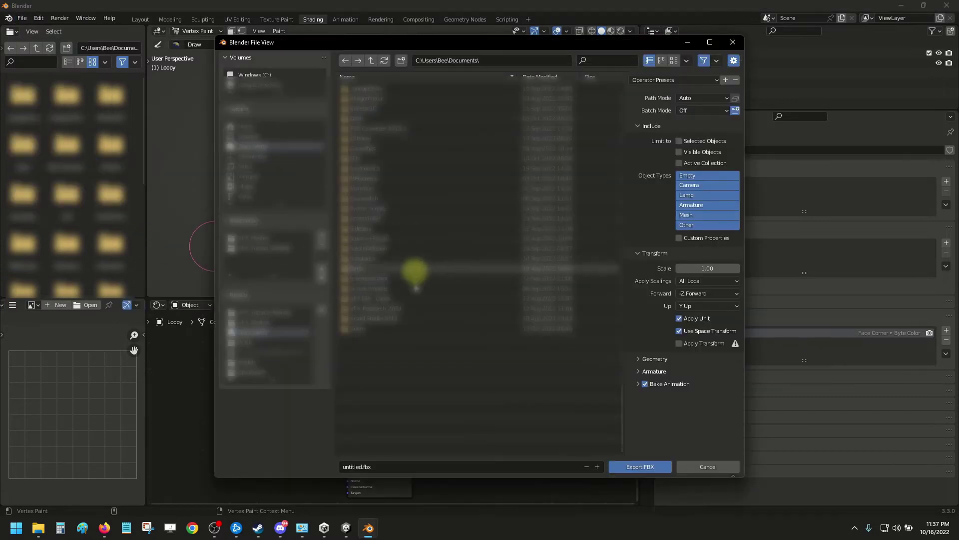
click(250, 313)
double_click(374, 118)
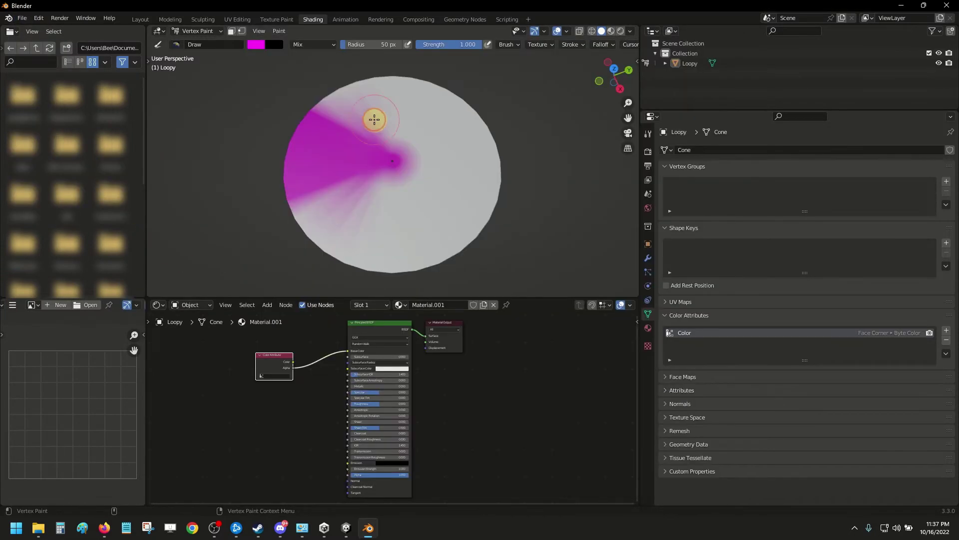
click(346, 529)
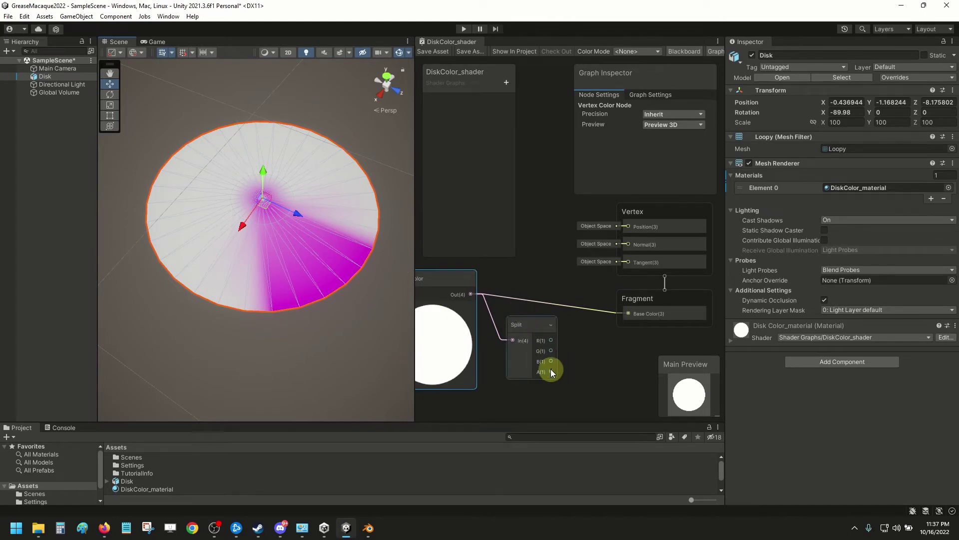
Link Split's A(1) to Fragment Base Color, save the shader asset, and return to Blender
drag(636, 316, 632, 316)
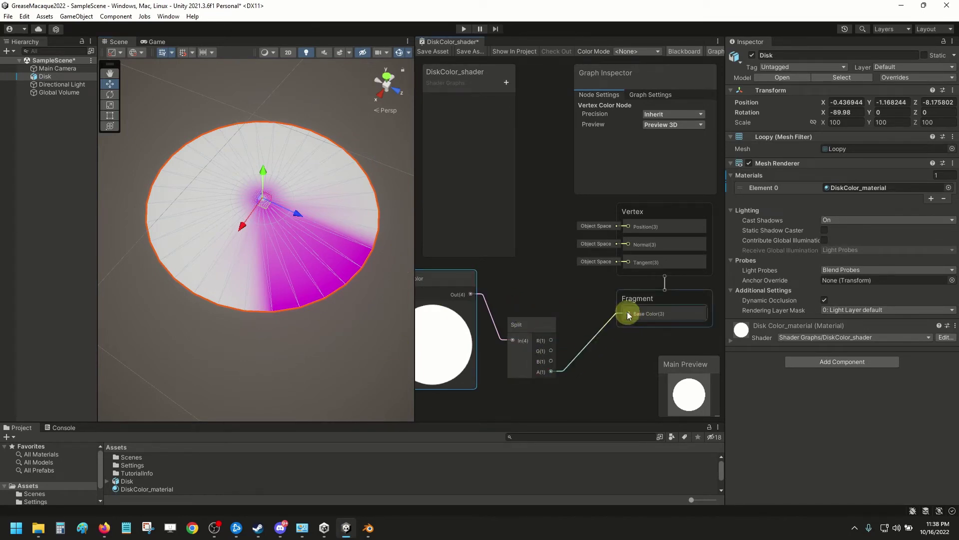
click(438, 53)
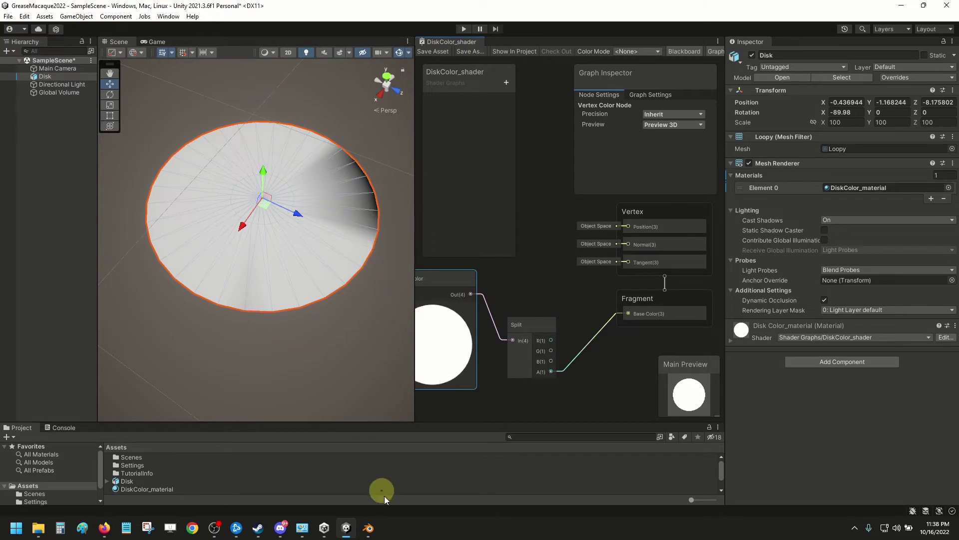
click(367, 531)
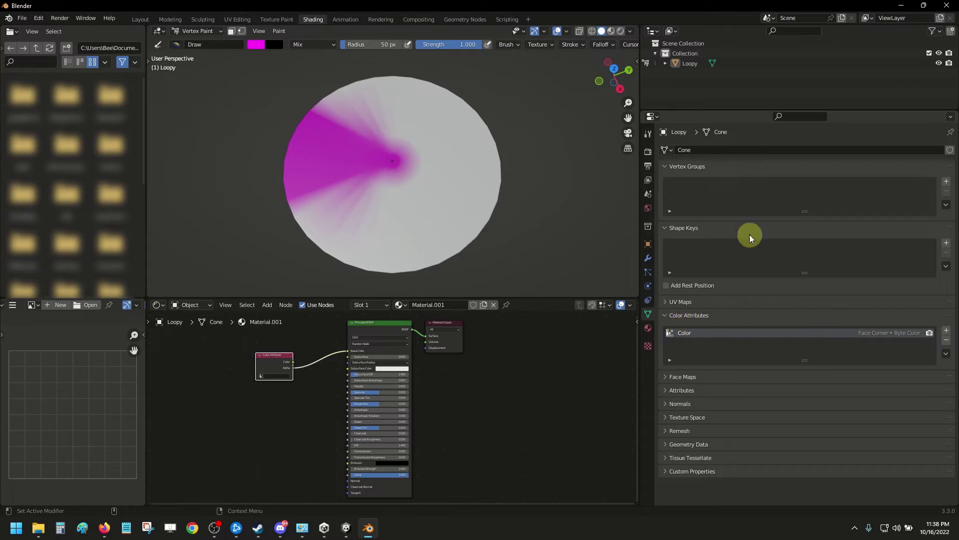
Create vertex groups named Edge and Middle on the disk, leaving Edge active
mouse_move(369, 69)
alt+middle_down()
mouse_move(529, 126)
mouse_move(473, 11)
alt+middle_up()
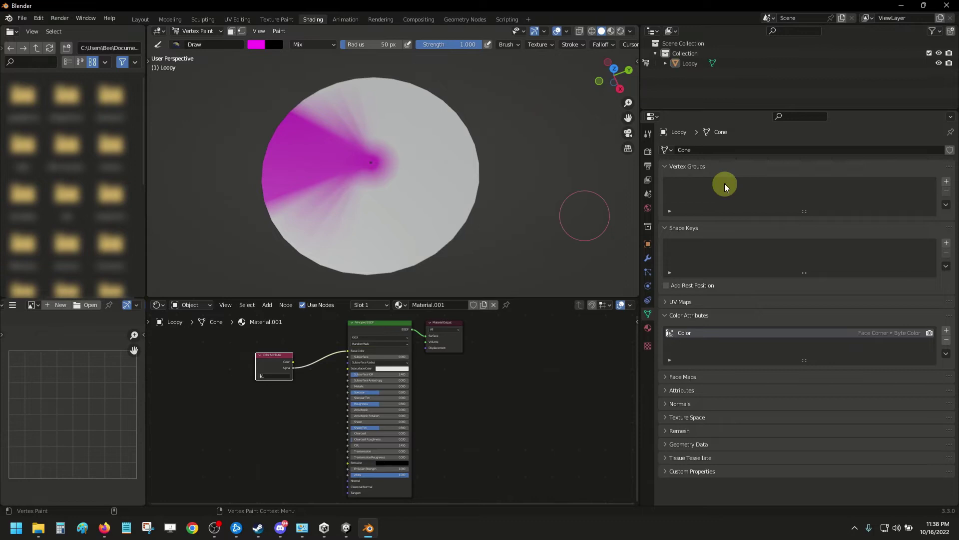
click(947, 183)
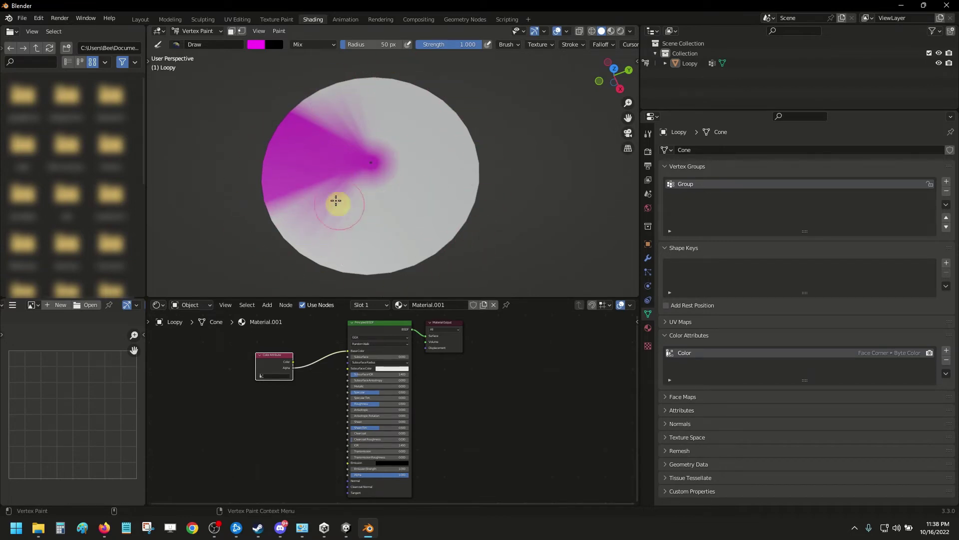
double_click(714, 188)
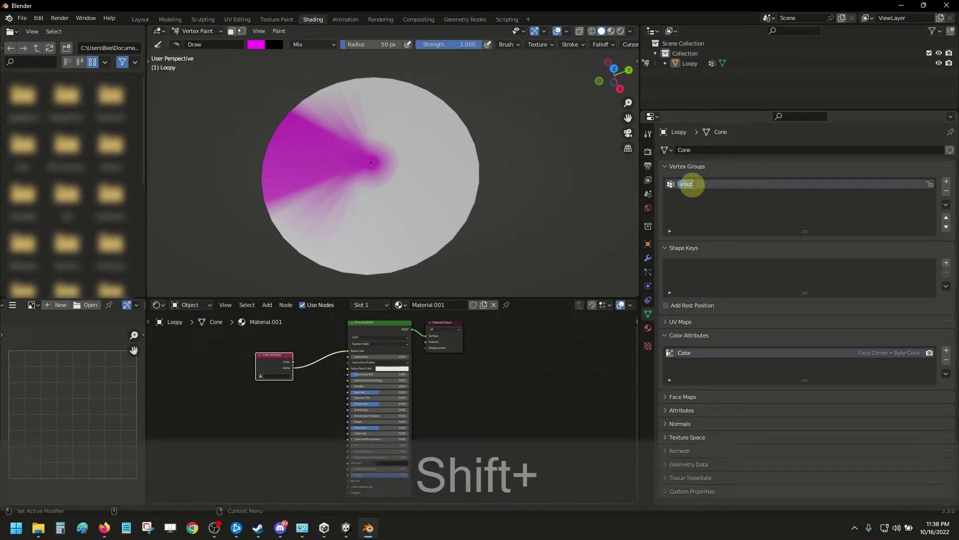
text(Edge)
key(Return)
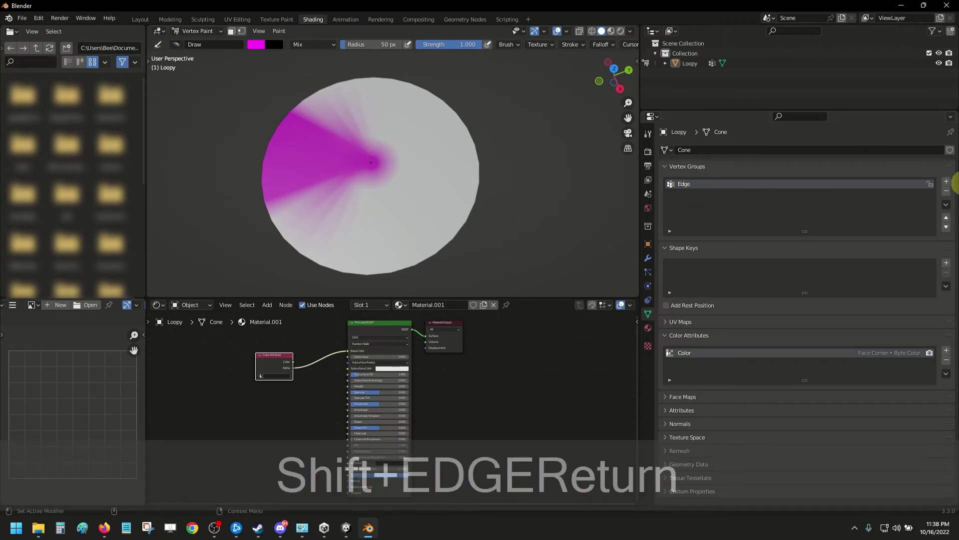
click(947, 181)
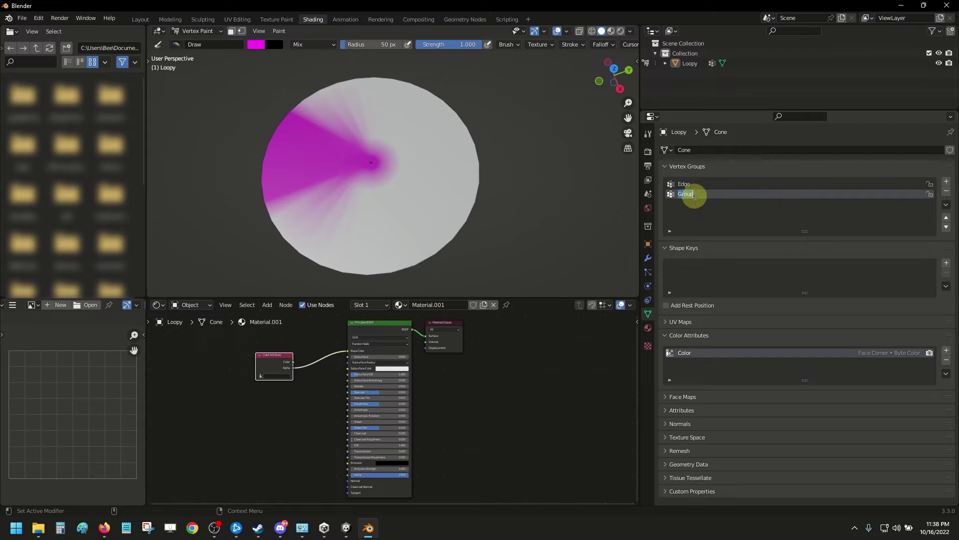
text(Middle)
key(Return)
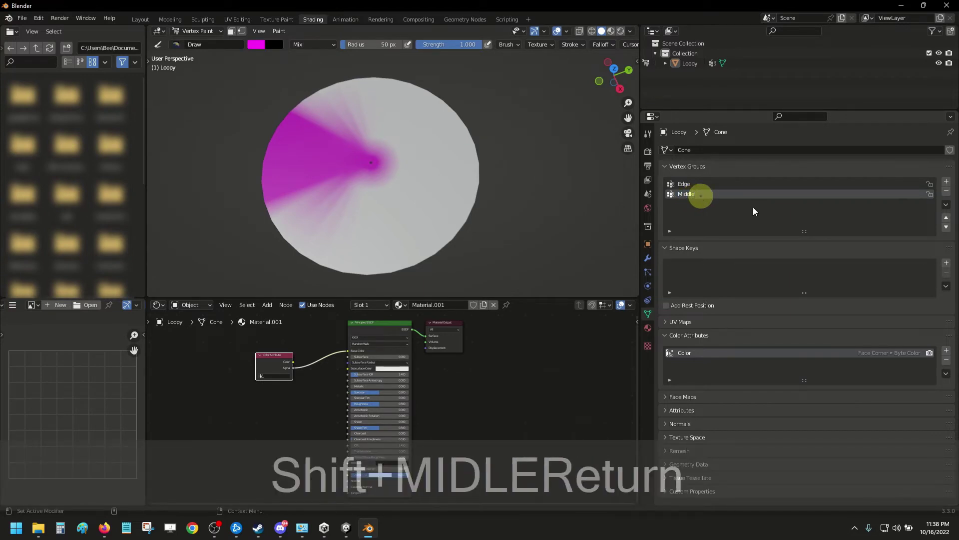
click(701, 195)
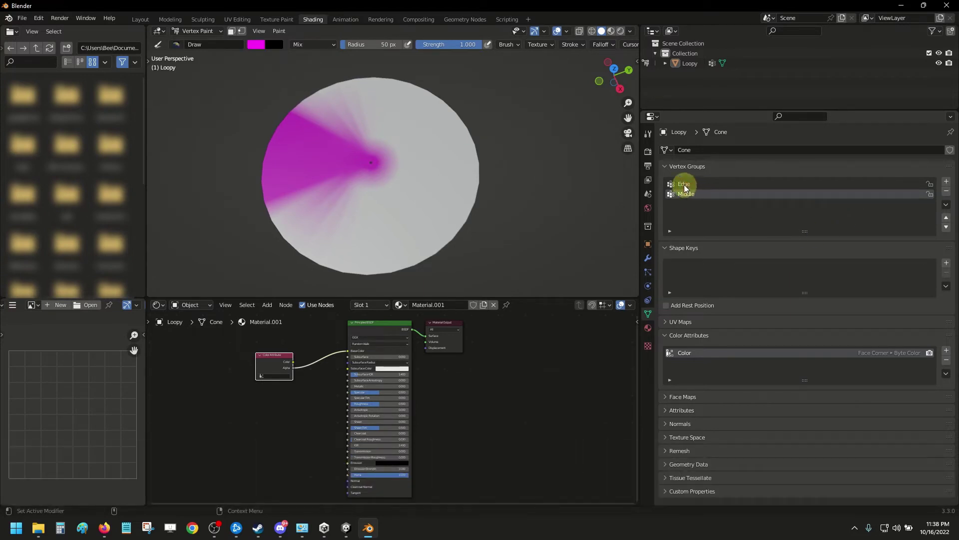
click(685, 188)
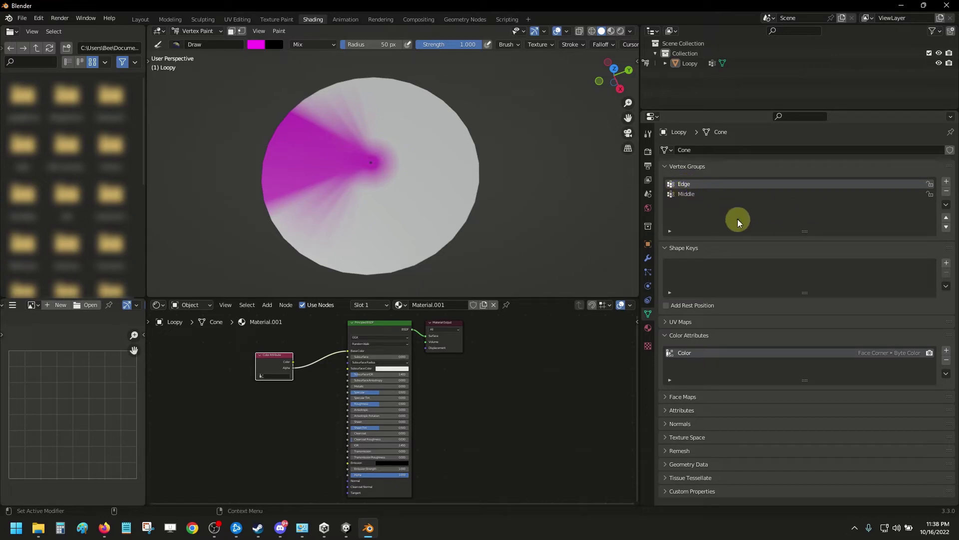
In Edit Mode, select the disk's outer edge loop and assign it to the Edge group
click(206, 36)
click(200, 52)
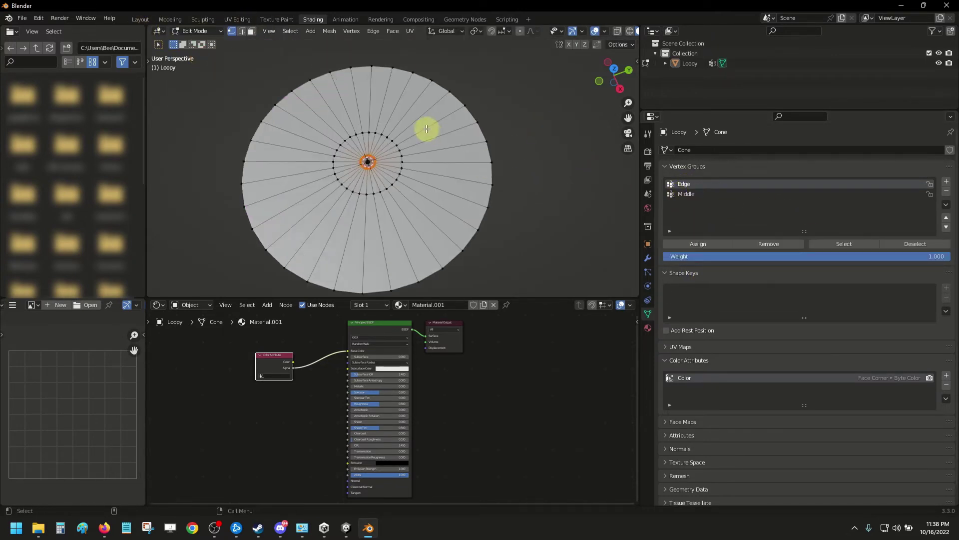
scroll(427, 129, up, 1)
click(242, 31)
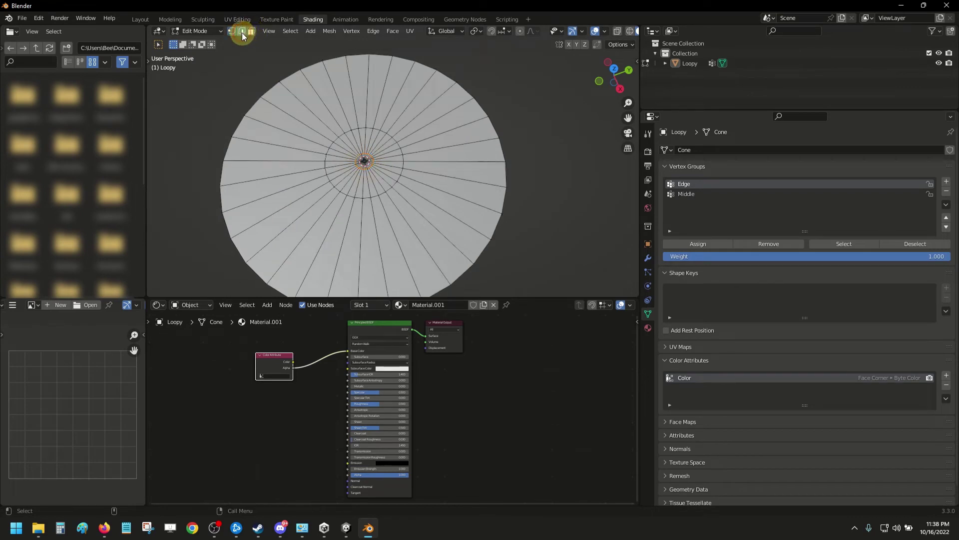
alt+click(502, 149)
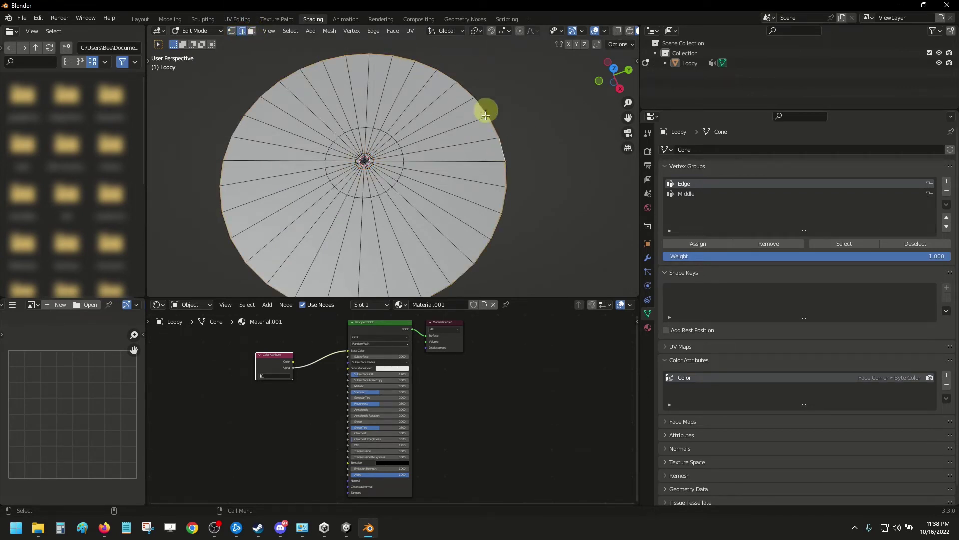
click(698, 184)
click(698, 243)
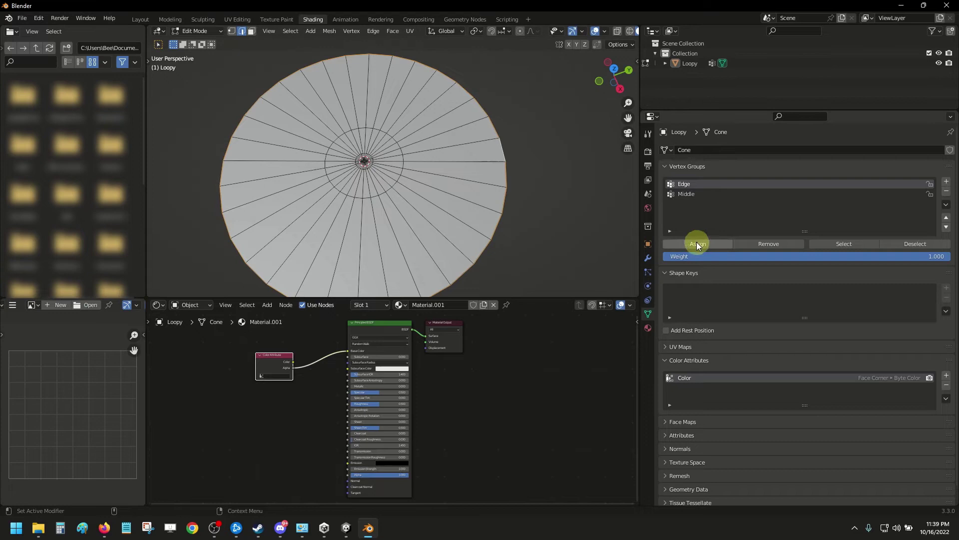
Verify the Middle and Edge groups' vertices by selecting and deselecting each group
click(529, 135)
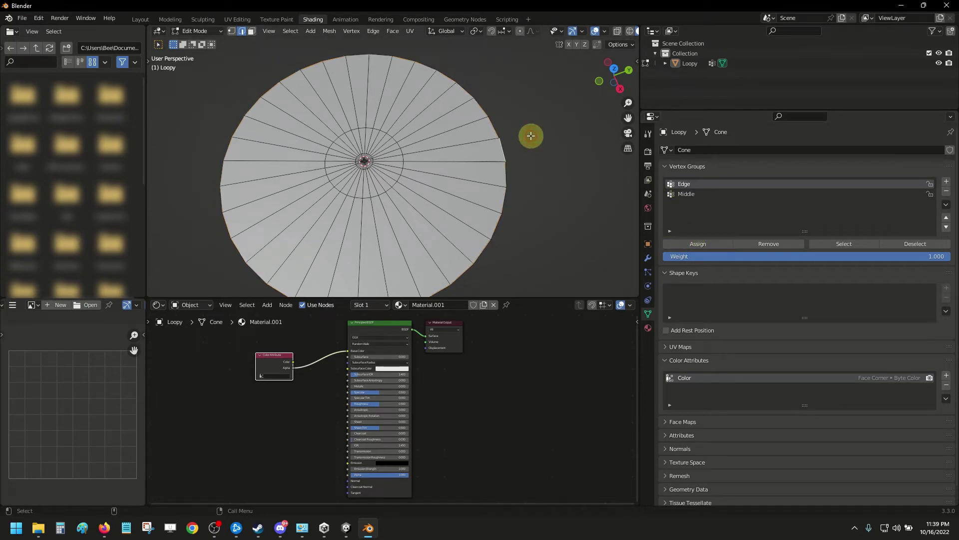
click(915, 246)
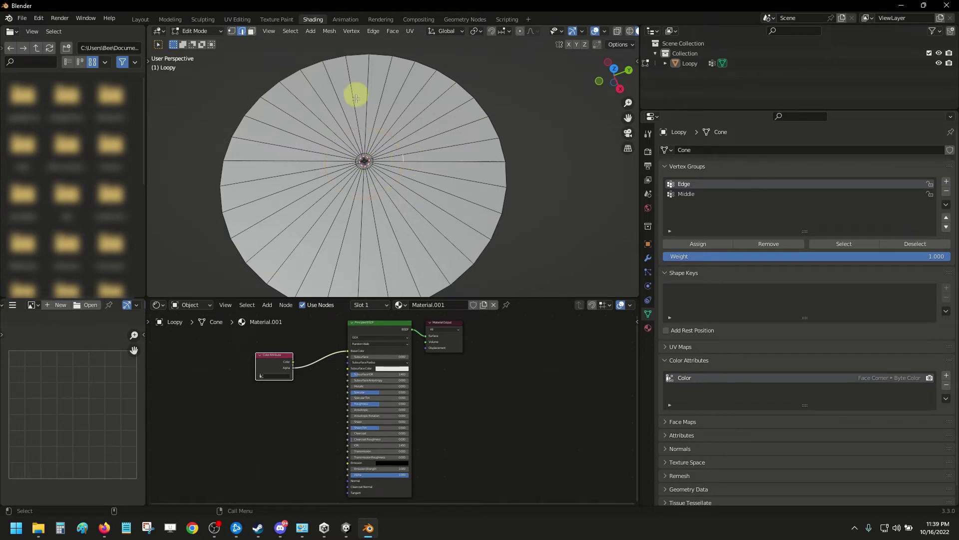
click(692, 192)
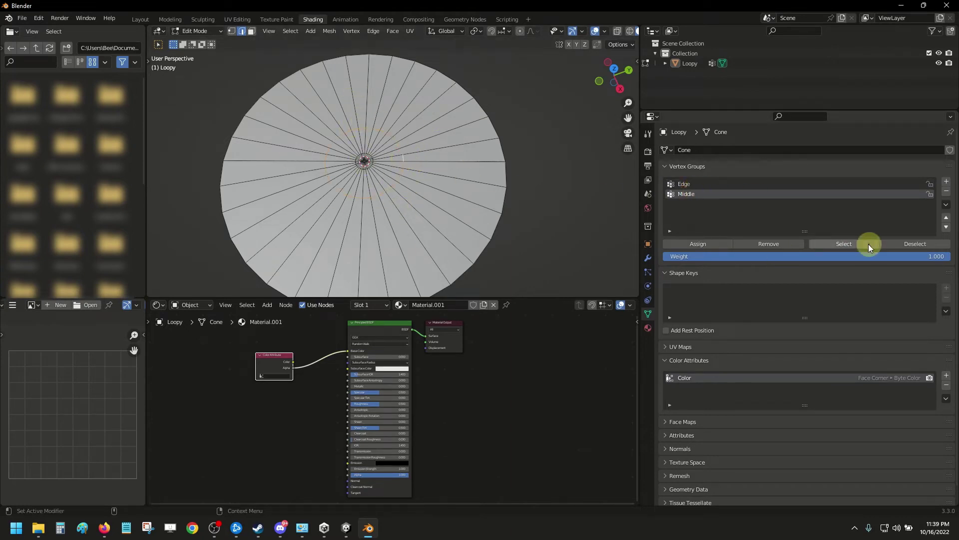
click(692, 245)
click(907, 243)
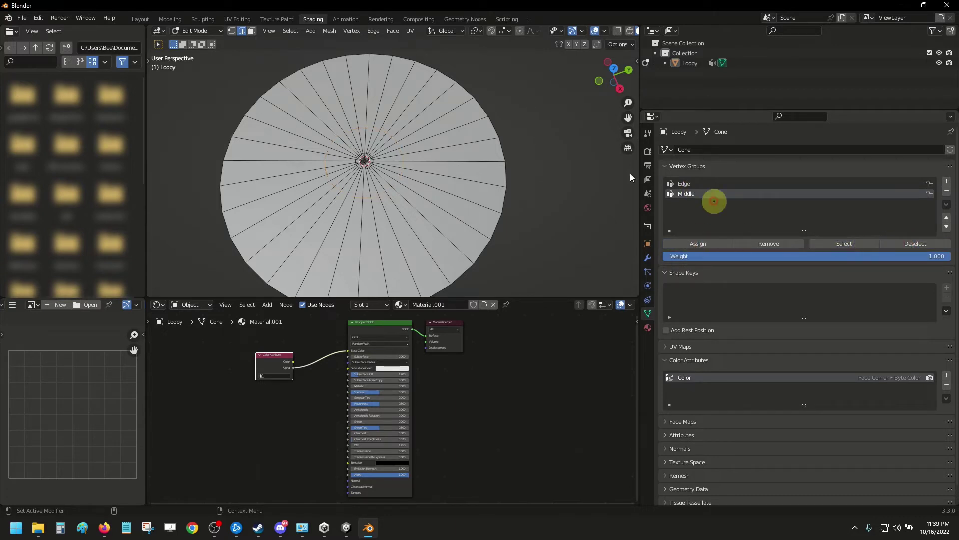
click(686, 184)
click(868, 244)
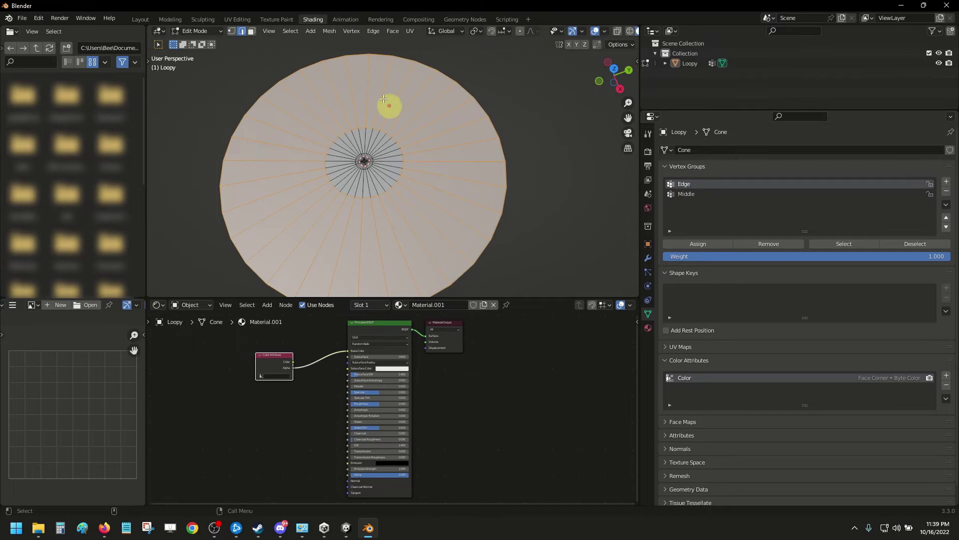
scroll(387, 157, up, 4)
scroll(387, 157, down, 4)
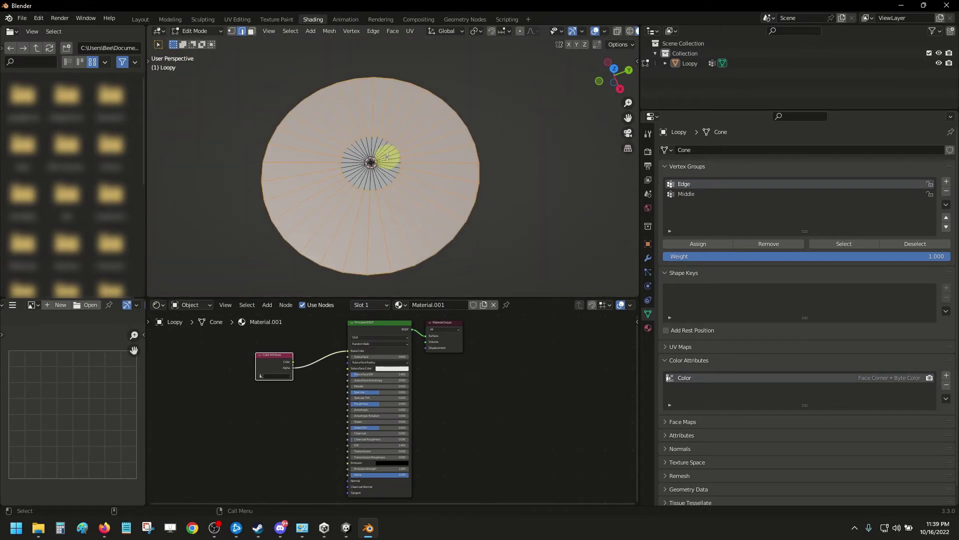
alt+drag(517, 157, 647, 182)
scroll(527, 193, down, 3)
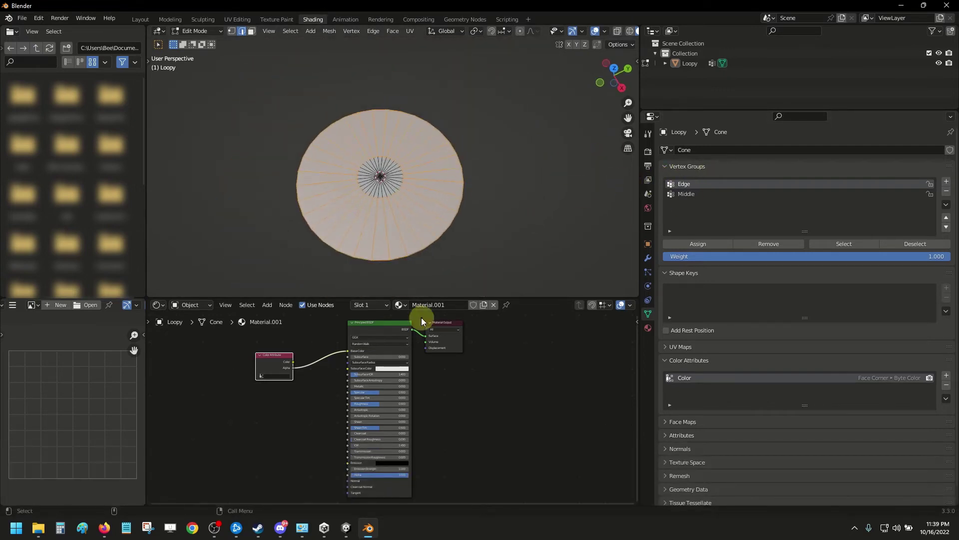
Create a new Geometry Nodes tree on the cone, check Edge/Middle in the spreadsheet, add Named Attribute
click(465, 19)
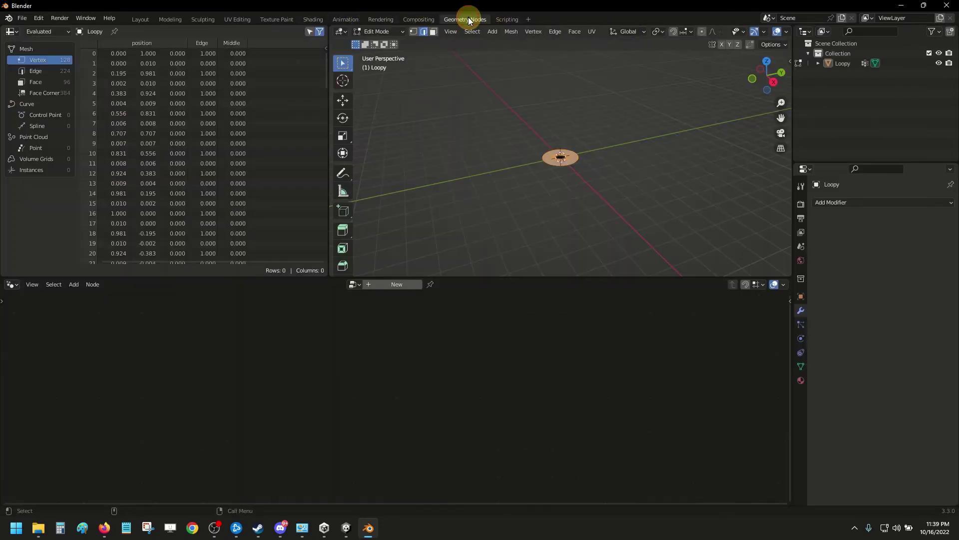
click(403, 286)
drag(277, 404, 81, 413)
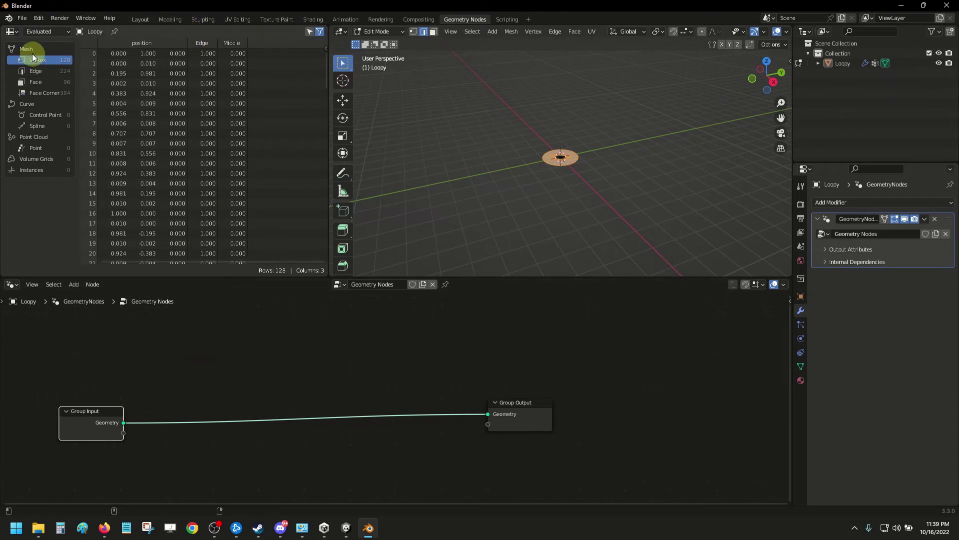
click(39, 94)
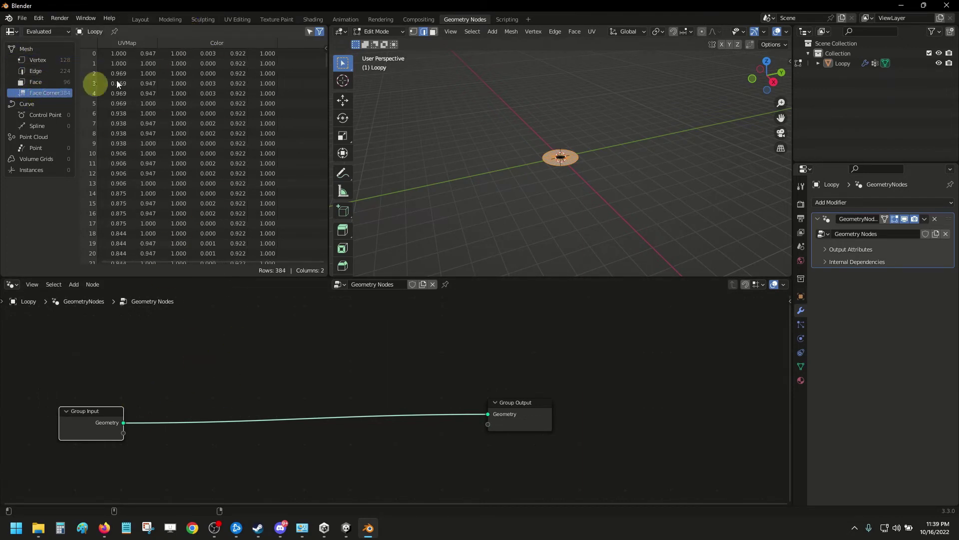
click(38, 60)
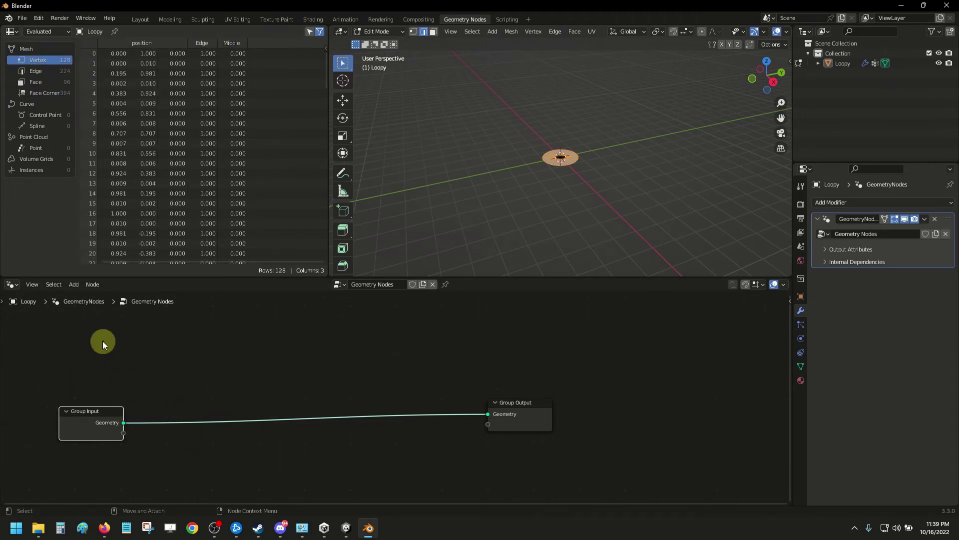
key(shift+a)
text(named)
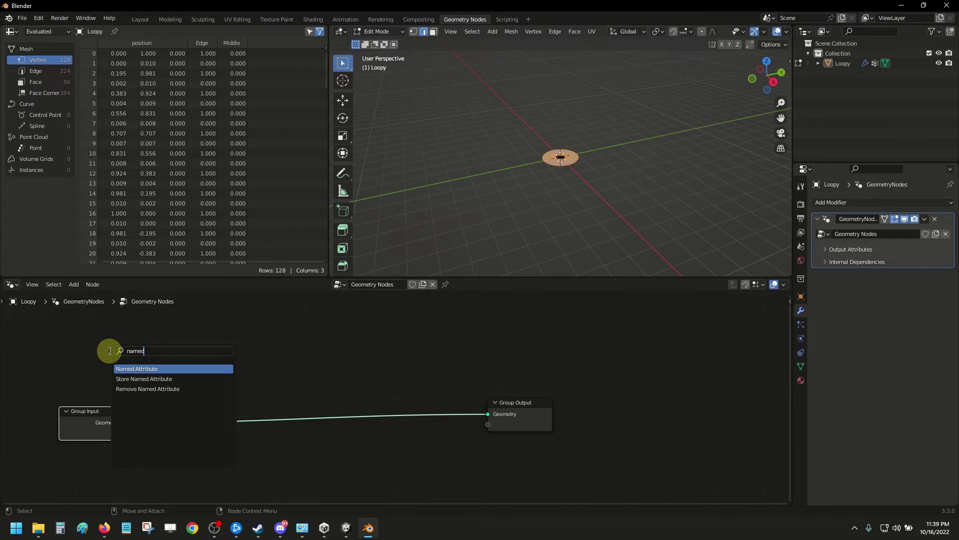
key(Return)
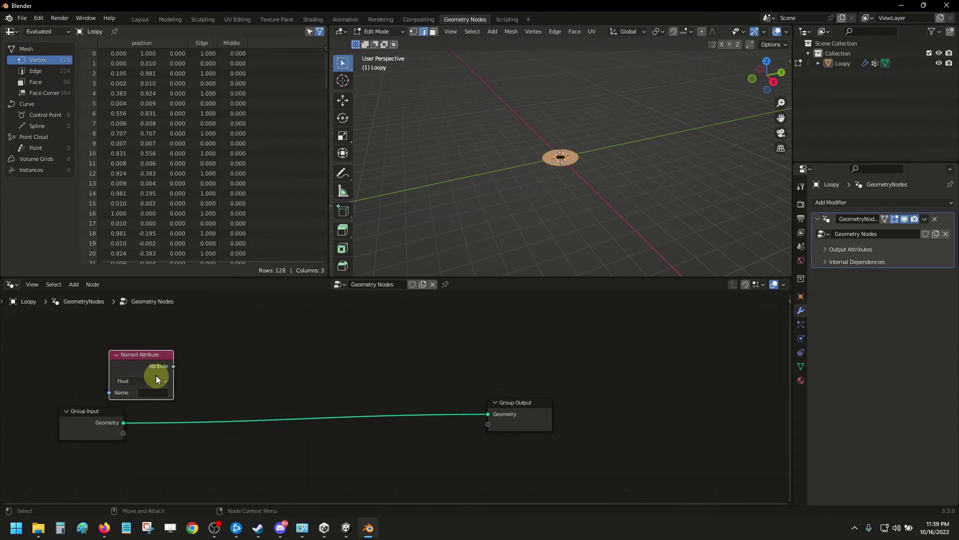
Set the Named Attribute to Edge and feed it into a Compare Equal node with B = 1
click(149, 393)
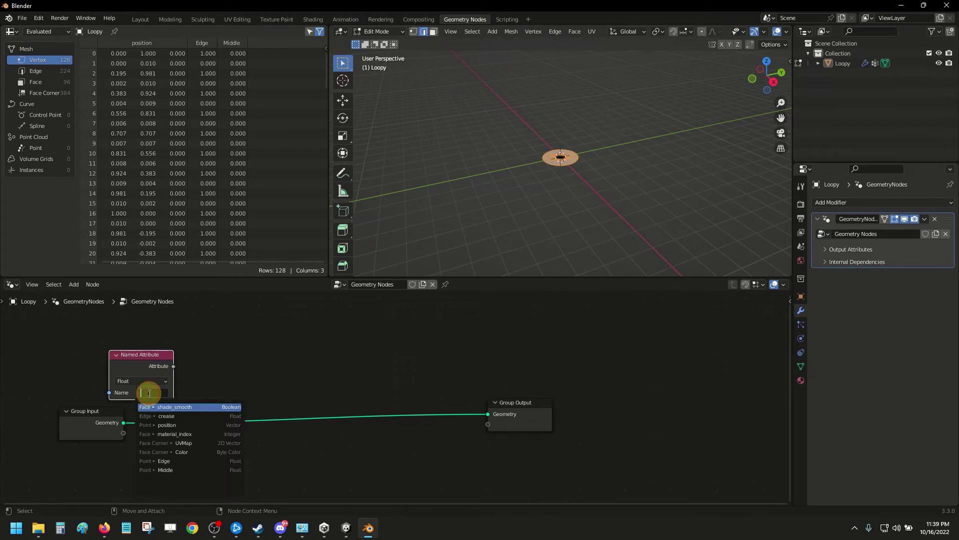
text(Edge)
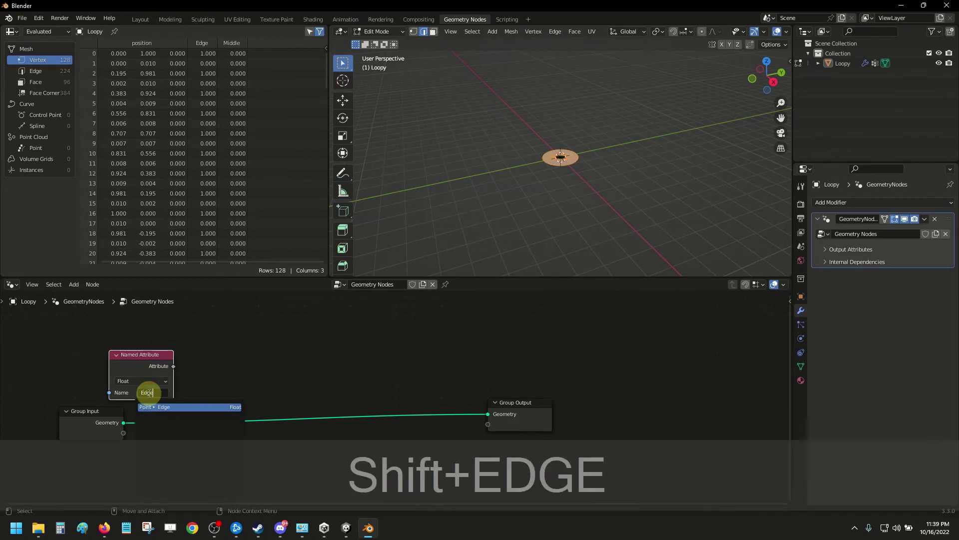
key(Return)
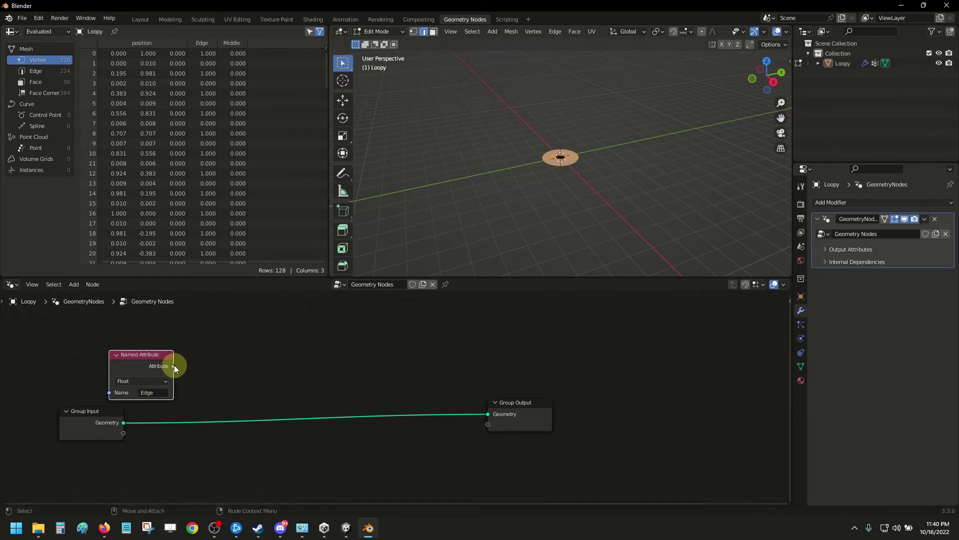
drag(173, 367, 233, 352)
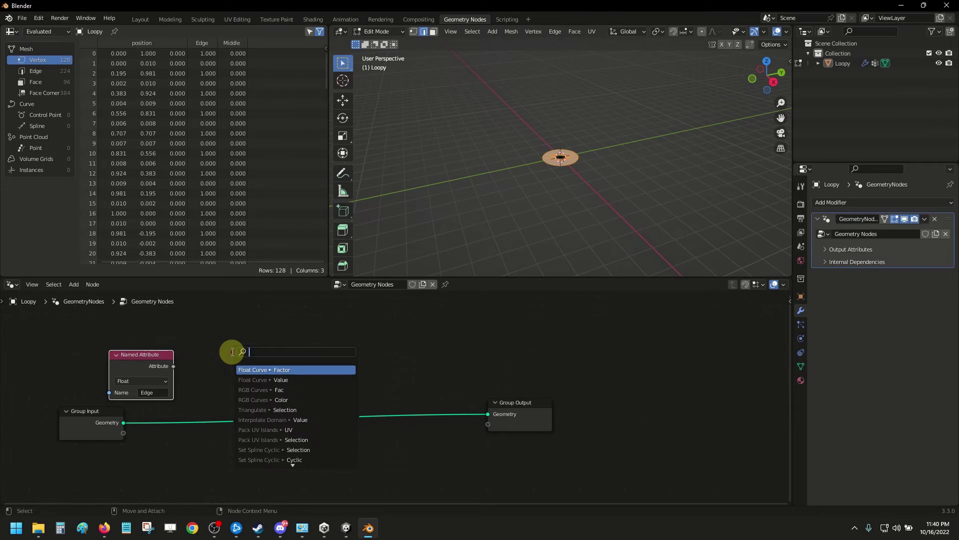
text(compa)
key(Return)
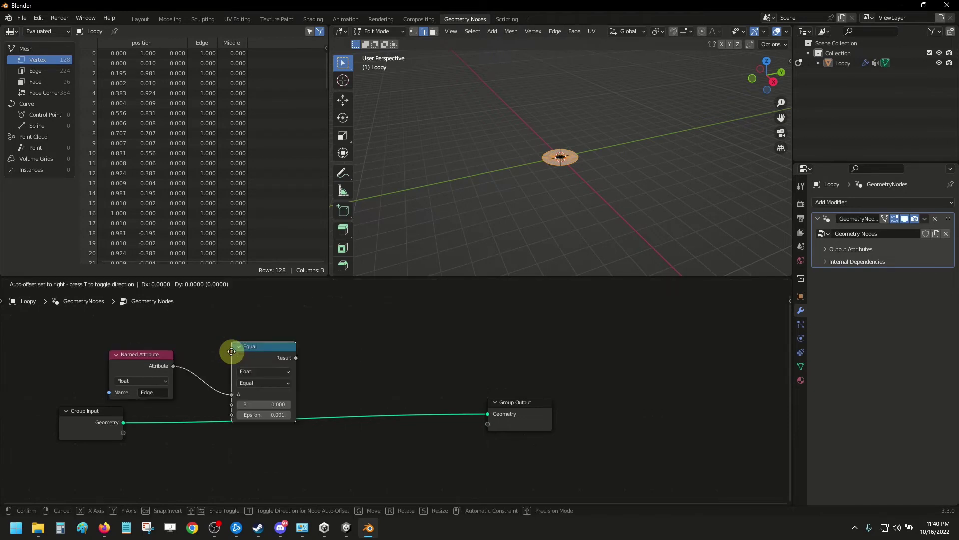
click(216, 314)
click(265, 373)
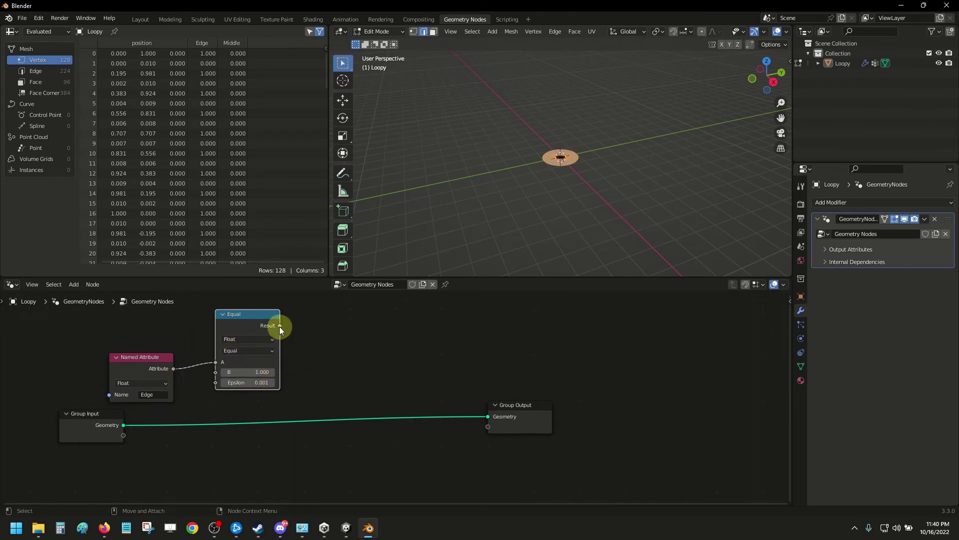
drag(280, 325, 351, 361)
Add a Color-type Switch node driven by the Equal comparison result
text(swi)
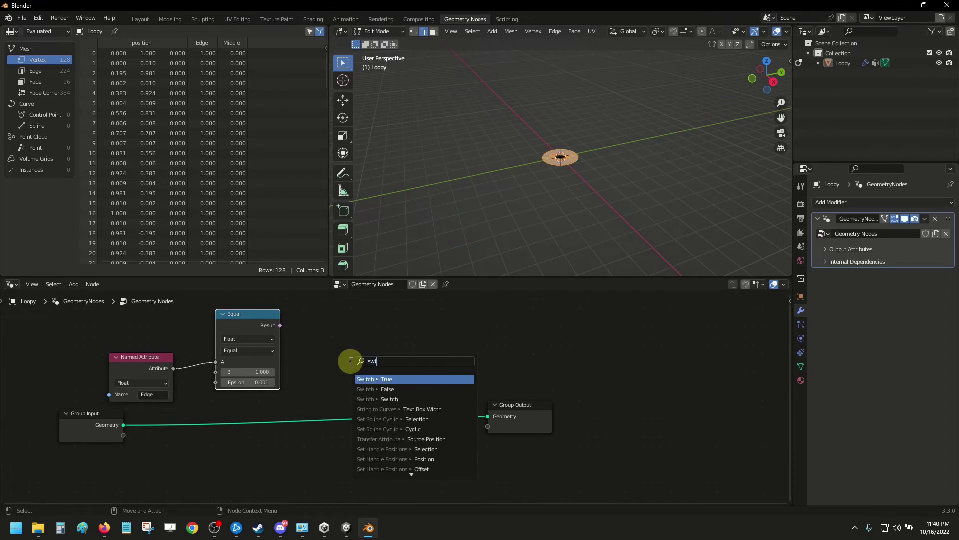
text(tch)
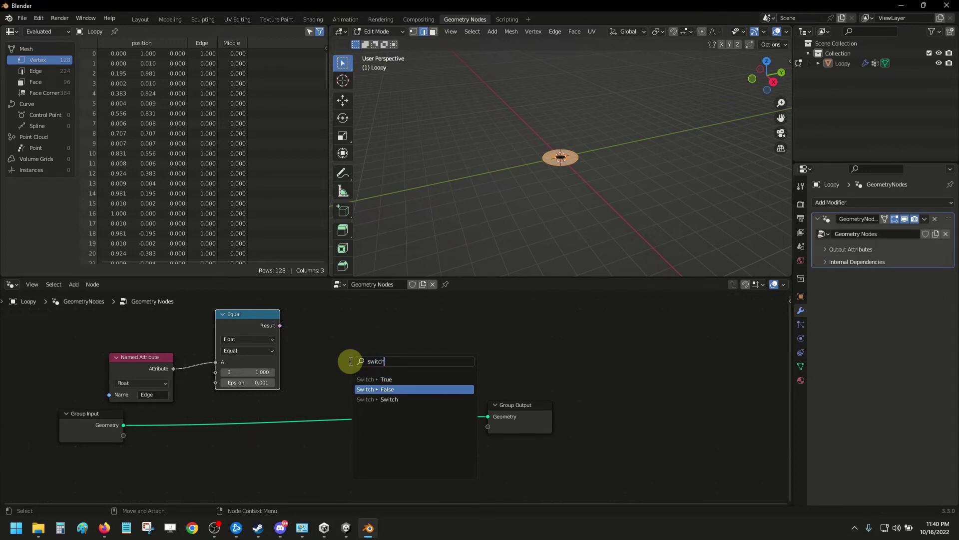
key(Return)
click(341, 354)
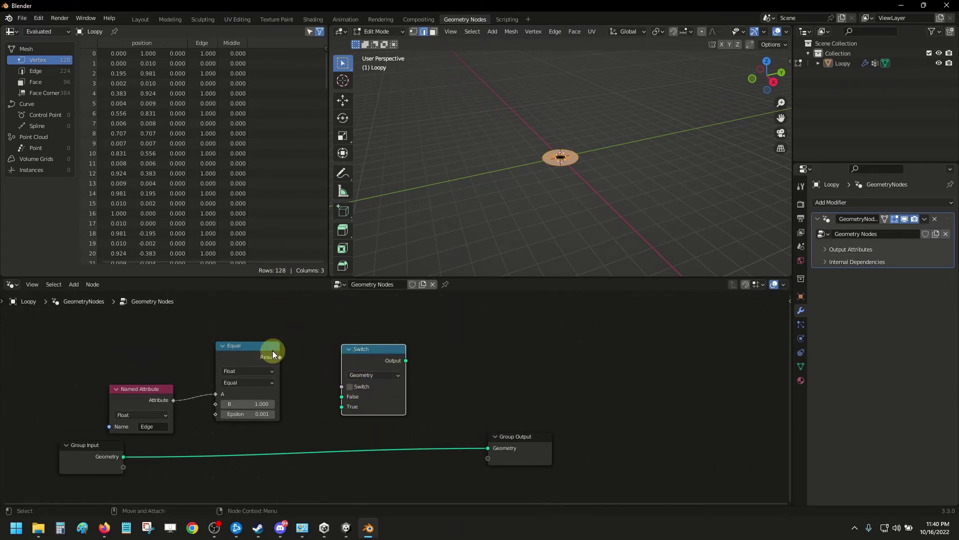
click(358, 375)
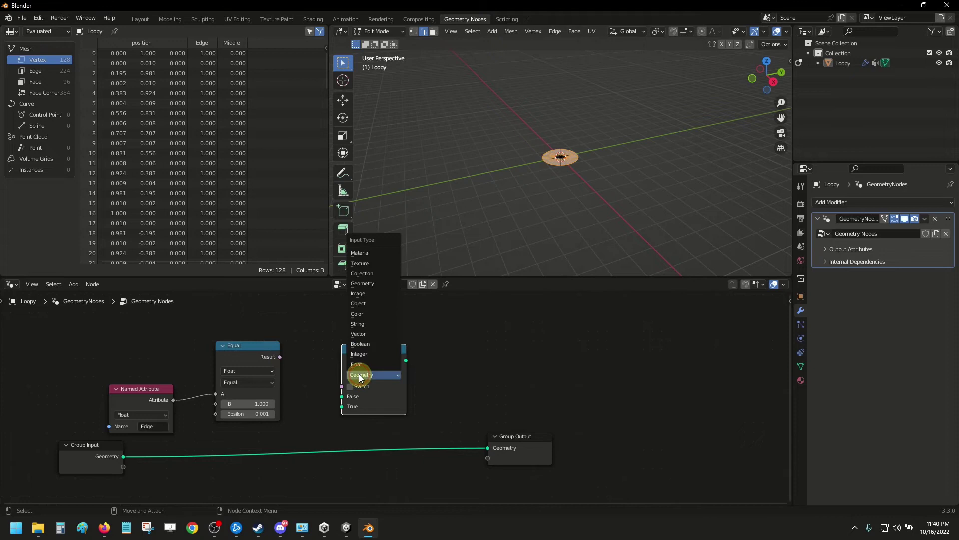
click(357, 377)
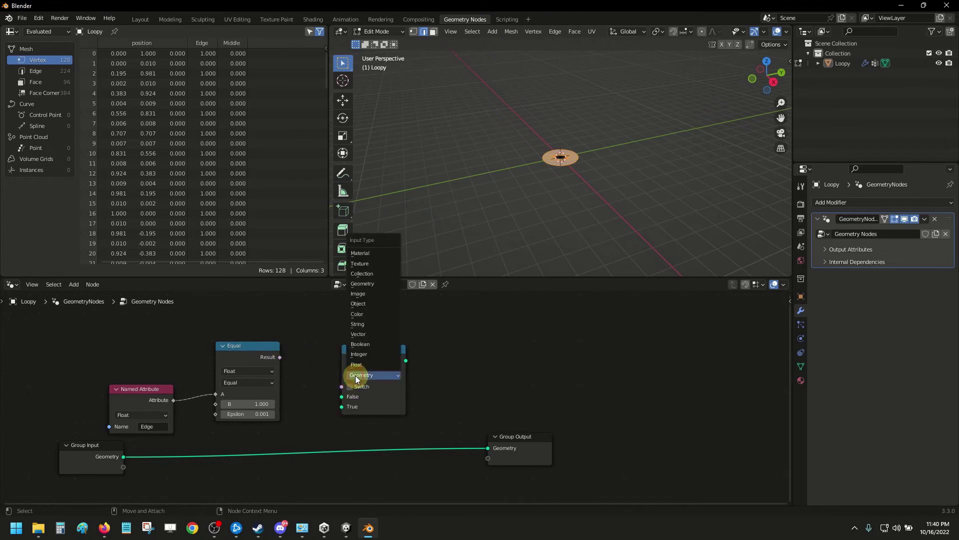
click(373, 313)
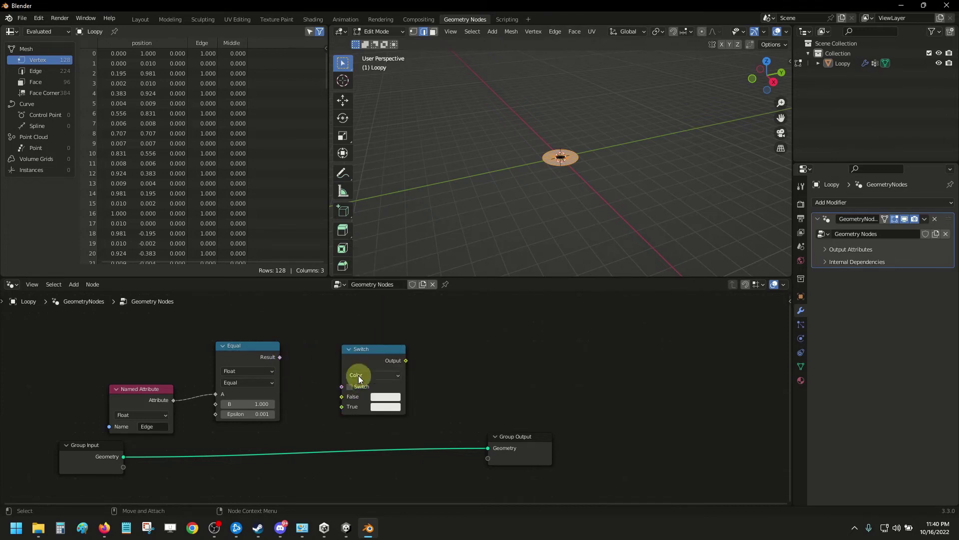
key(ctrl+shift+p)
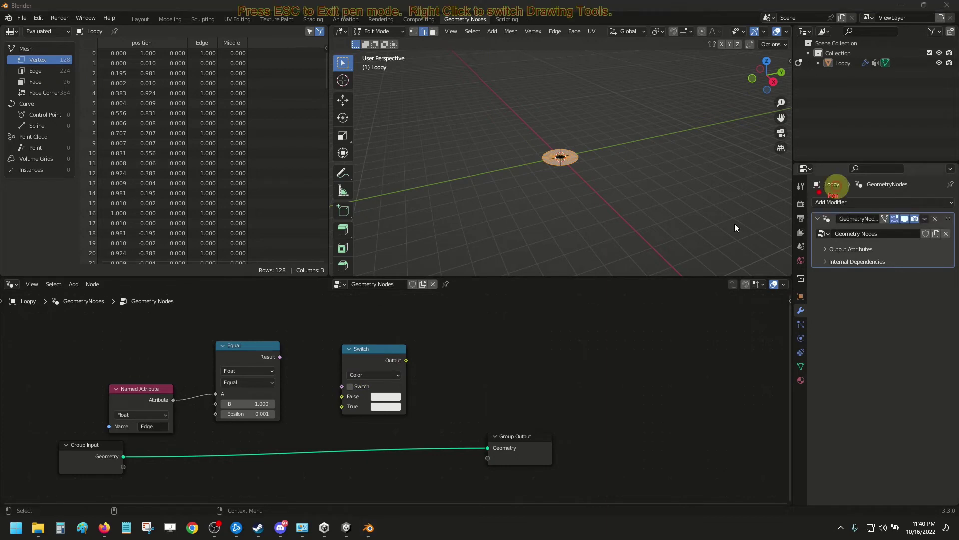
mouse_move(358, 360)
mouse_down()
mouse_move(350, 384)
mouse_move(402, 379)
mouse_move(343, 359)
mouse_up()
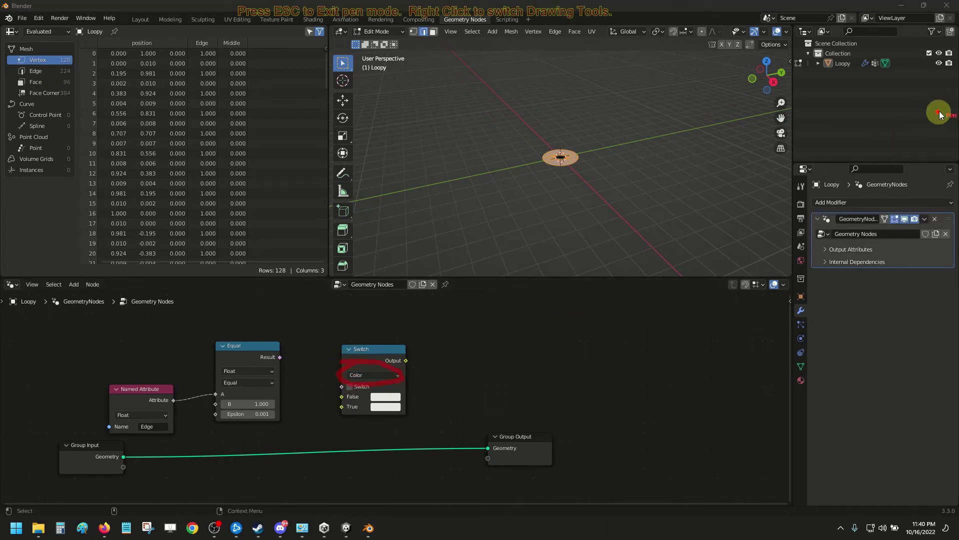
key(Escape)
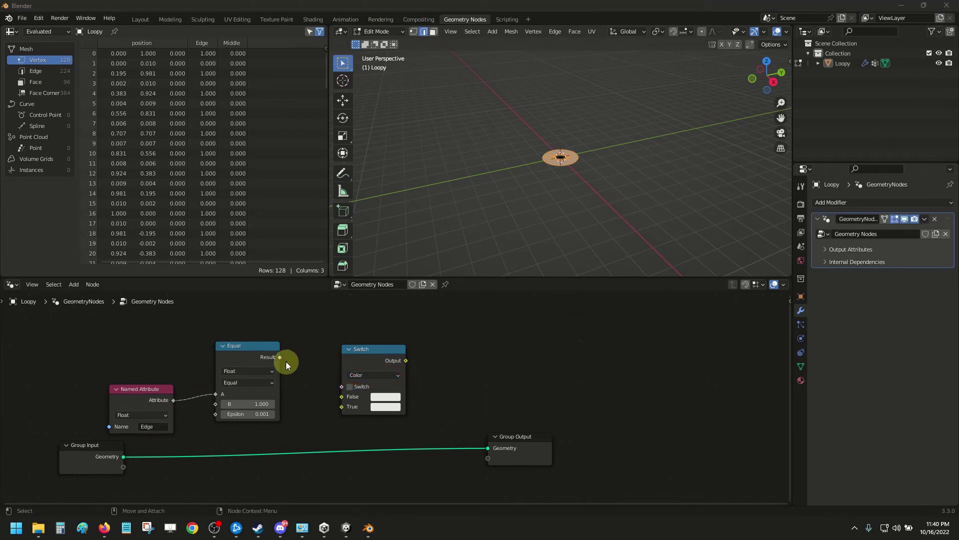
drag(280, 356, 341, 386)
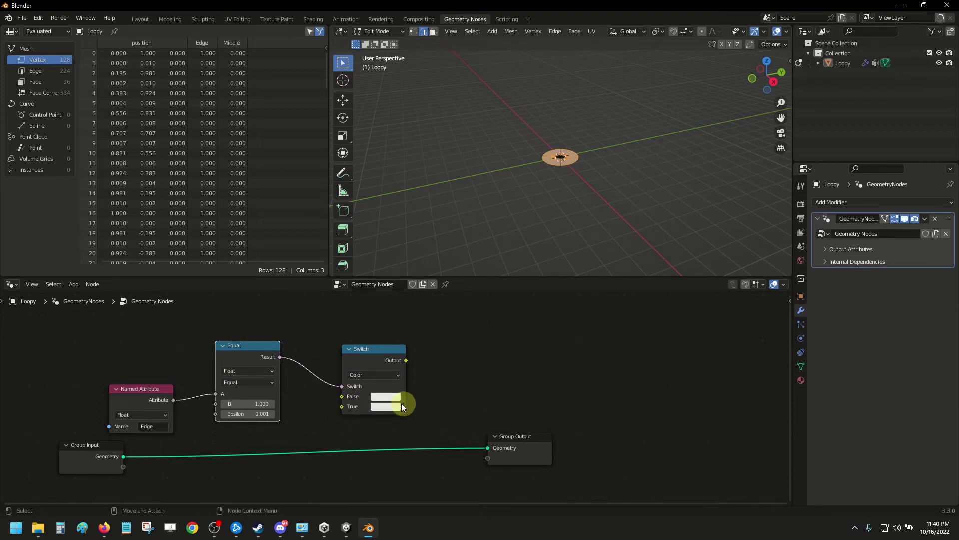
Set the Switch's True colour to green with alpha 0.5 and its False colour to red
click(401, 406)
click(387, 410)
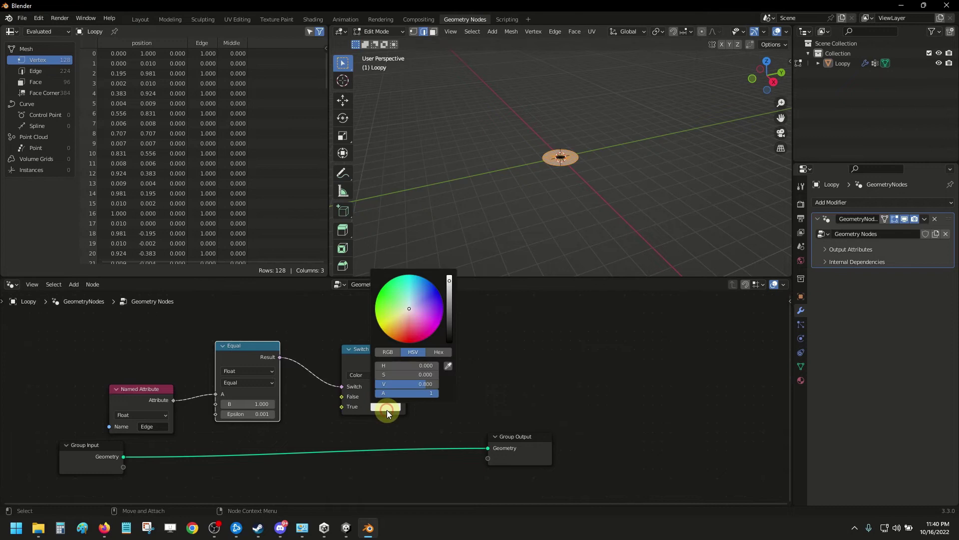
click(378, 291)
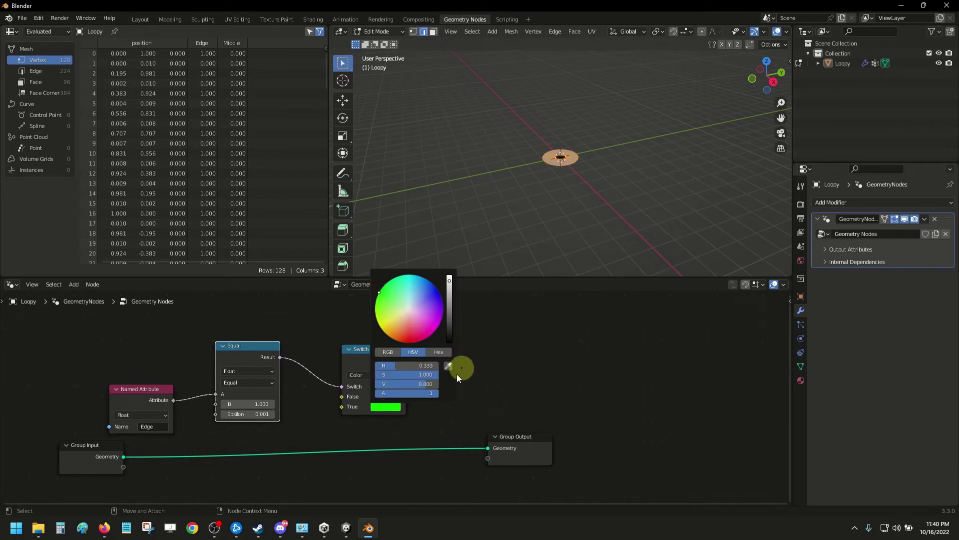
click(428, 393)
text(0.5)
key(Return)
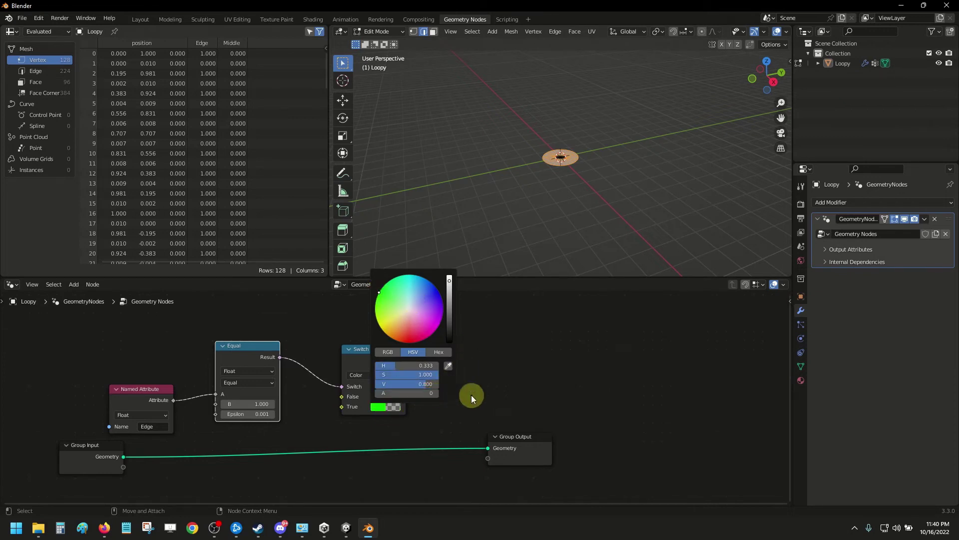
alt+drag(489, 380, 370, 321)
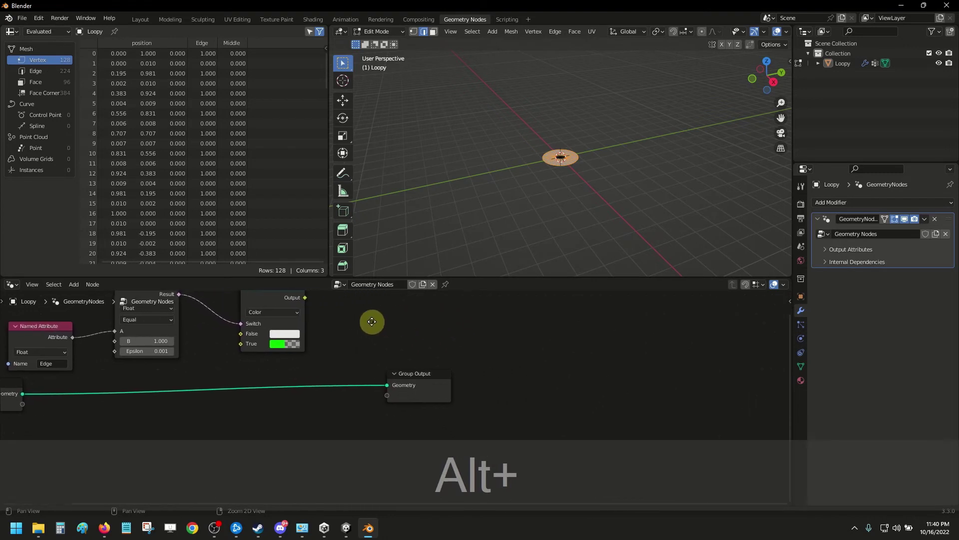
drag(421, 376, 503, 379)
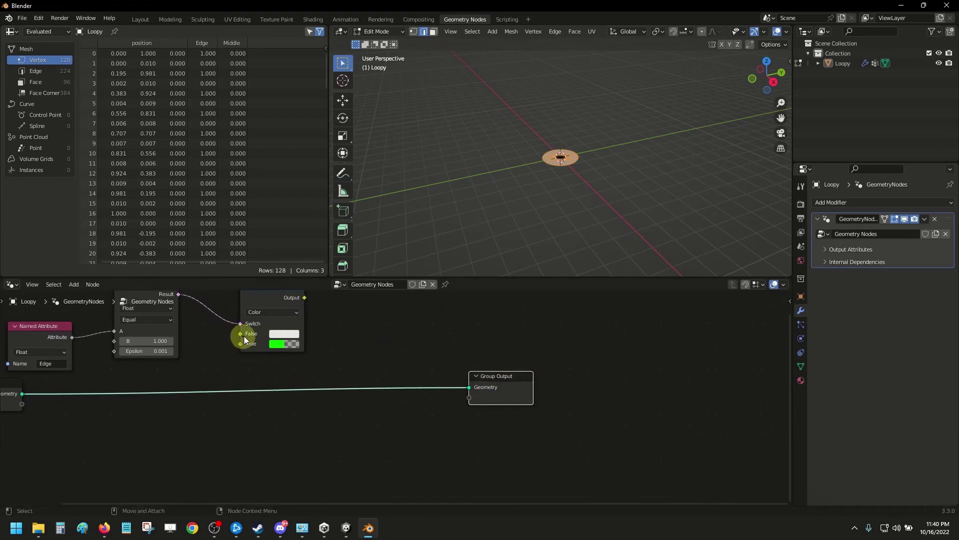
click(277, 333)
drag(316, 256, 312, 280)
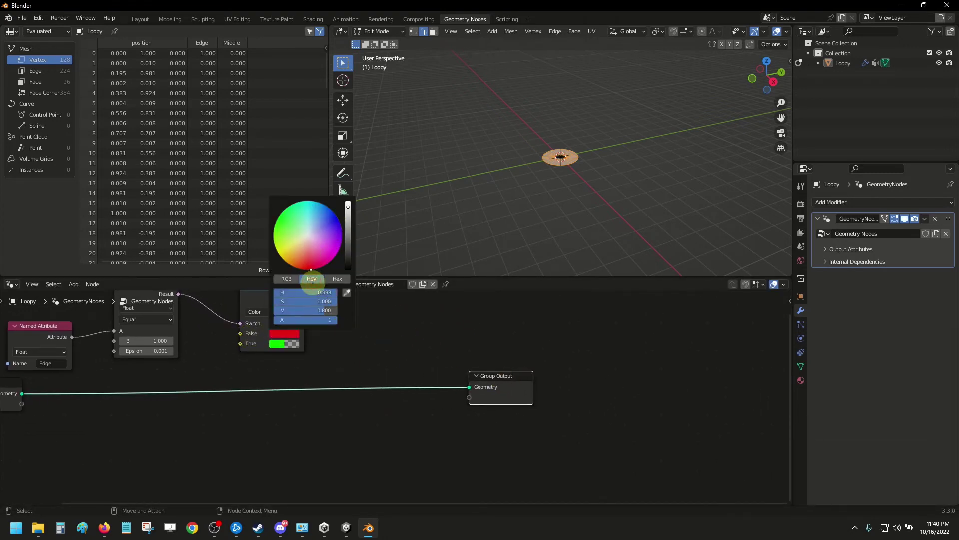
click(350, 338)
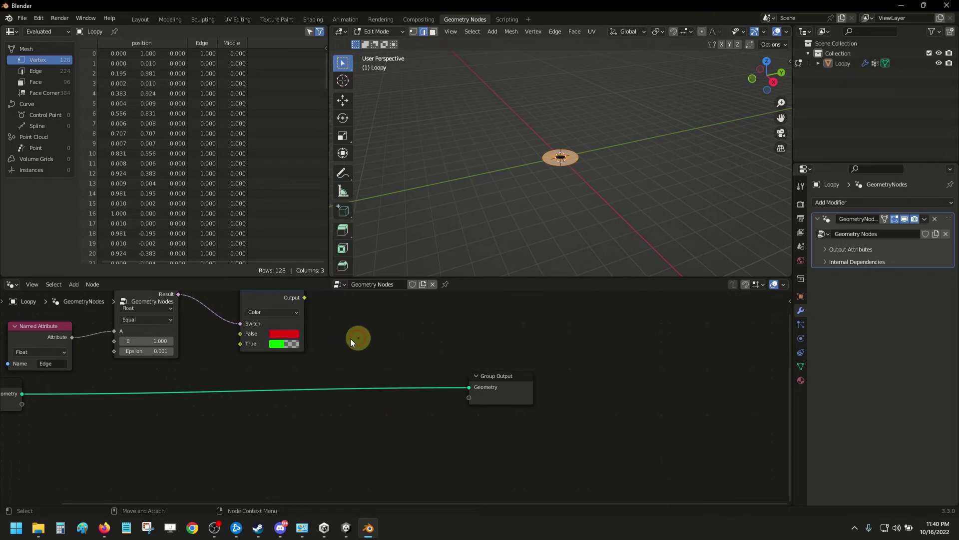
Add a Store Named Attribute node from the Switch output and insert it into the geometry line before Group Output
drag(304, 298, 363, 326)
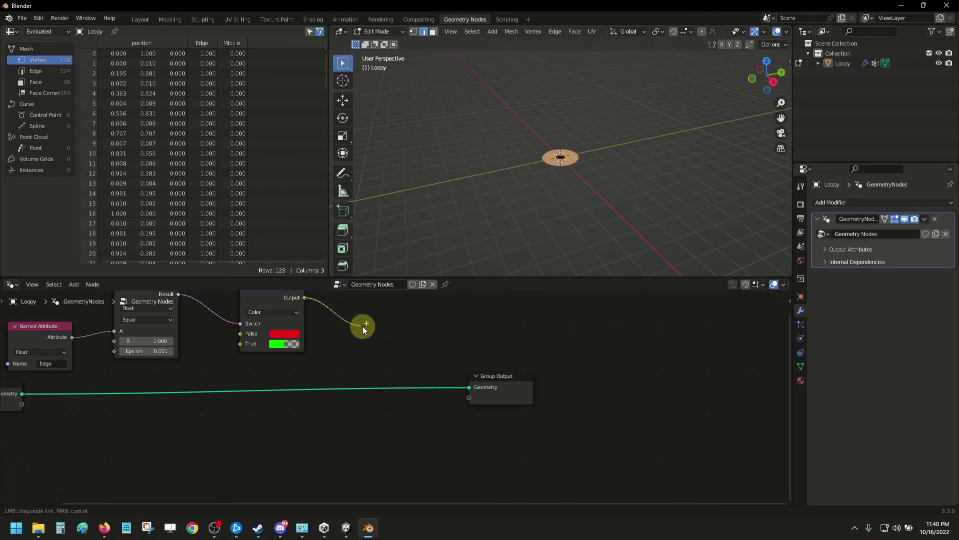
drag(496, 389, 474, 386)
drag(359, 318, 362, 327)
text(name)
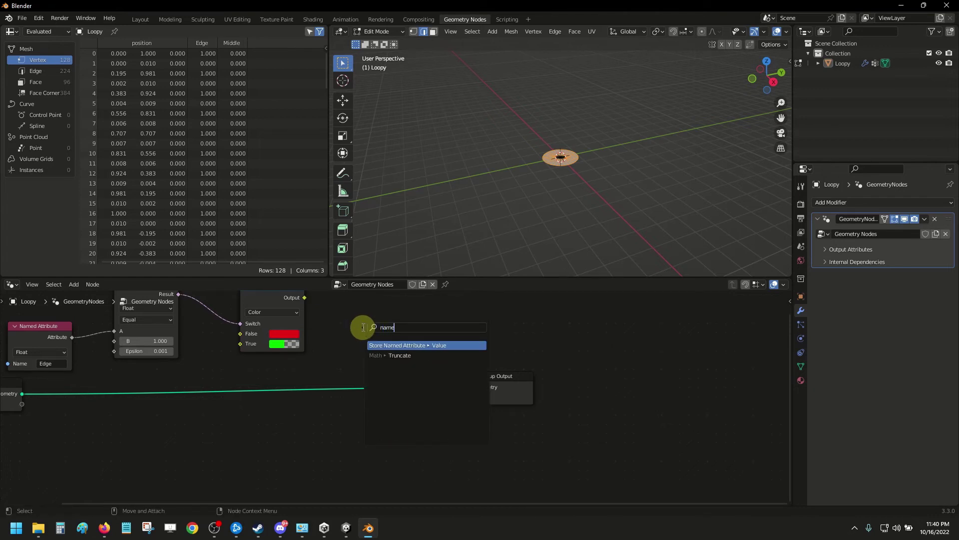
key(Return)
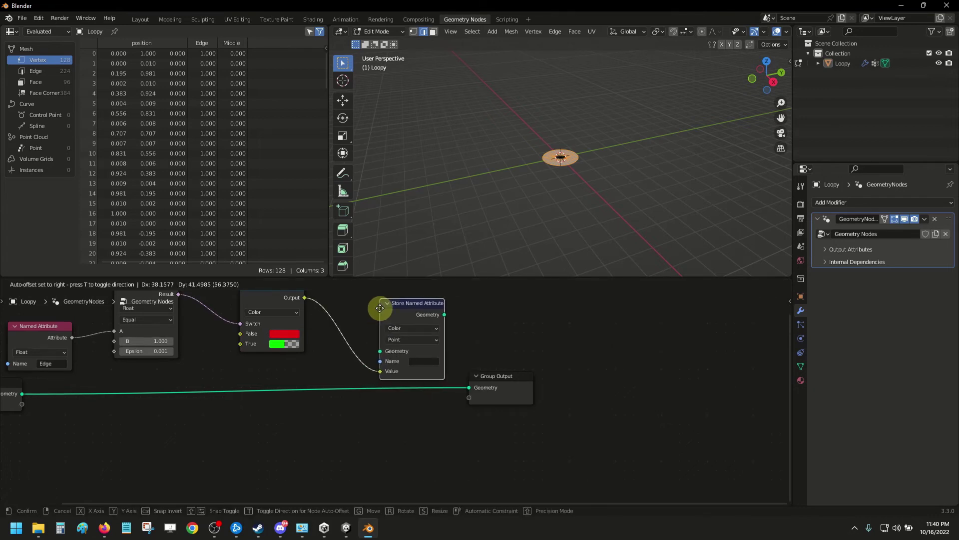
click(373, 319)
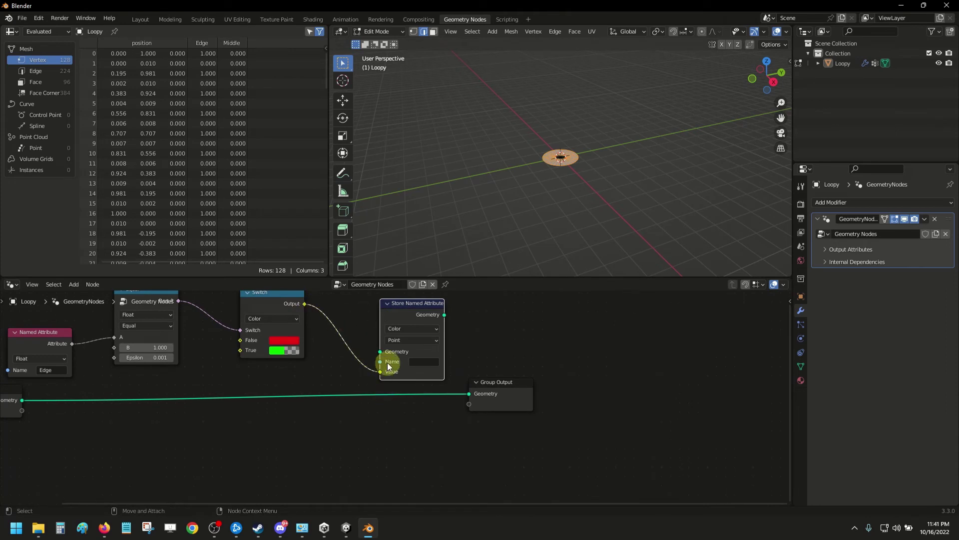
drag(418, 309, 409, 330)
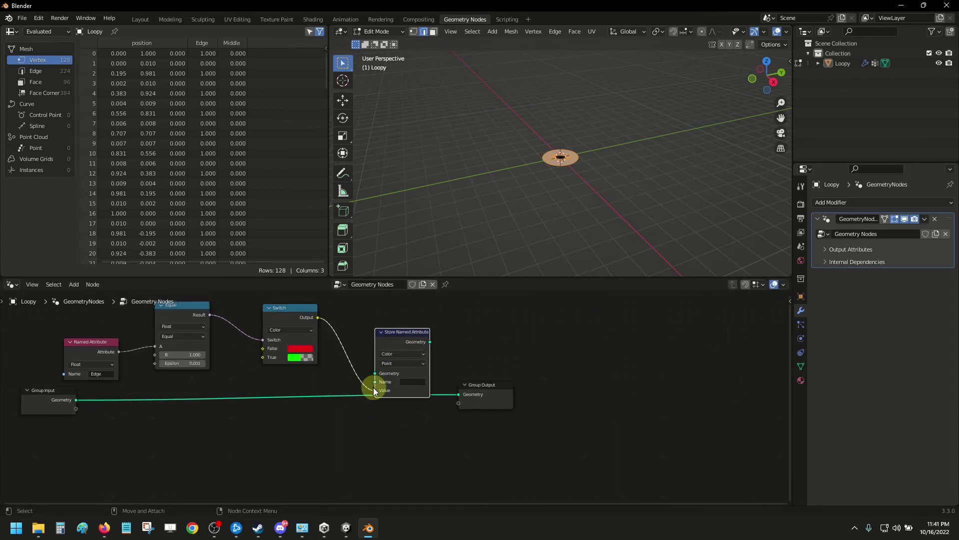
Connect the Switch output to the store node's Value and show face corner data in the spreadsheet
drag(375, 389, 389, 370)
drag(318, 318, 361, 415)
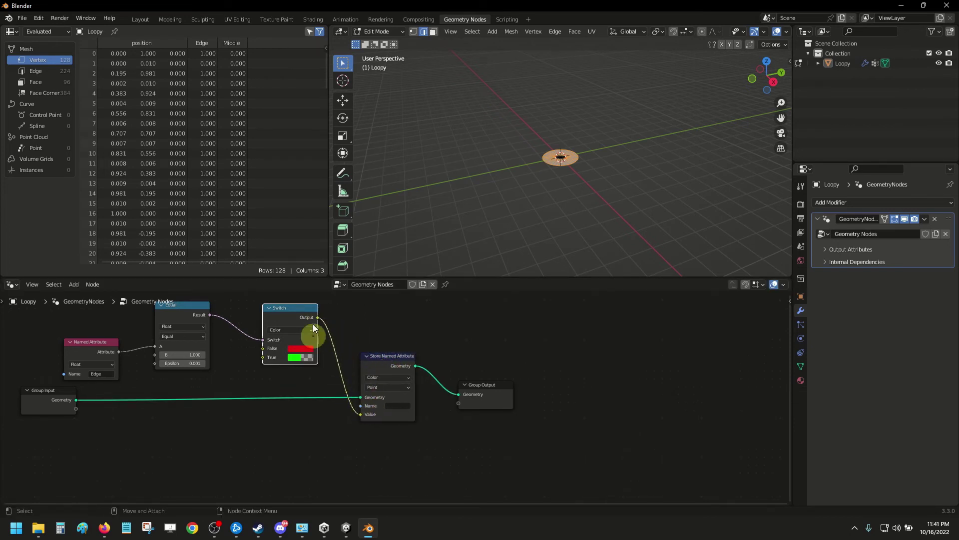
scroll(395, 392, up, 1)
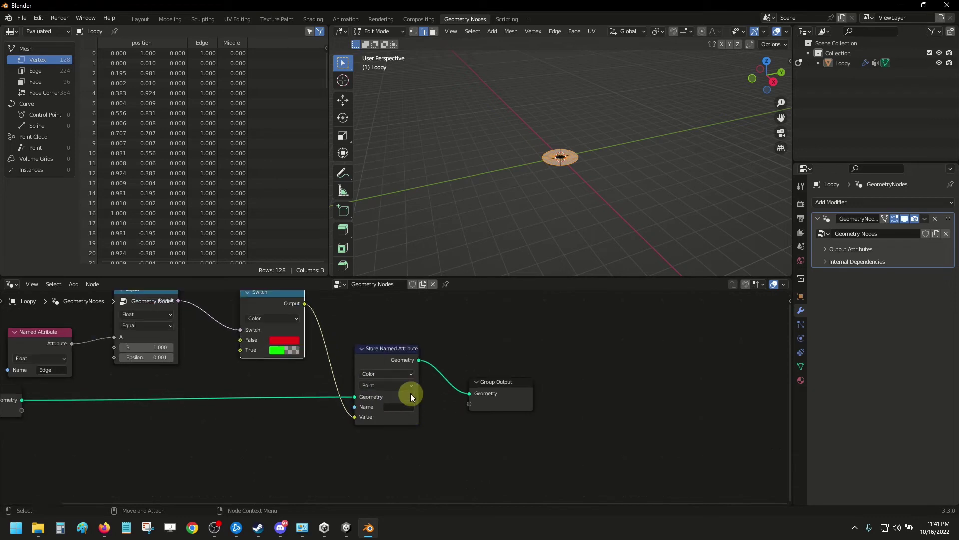
click(47, 93)
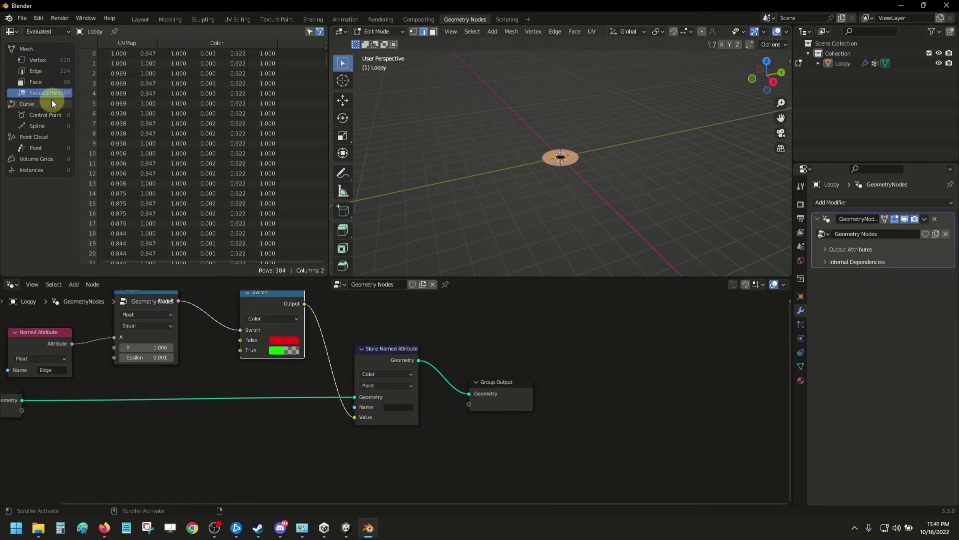
Return the spreadsheet to vertex data and name the stored attribute 'Color'
scroll(430, 400, up, 3)
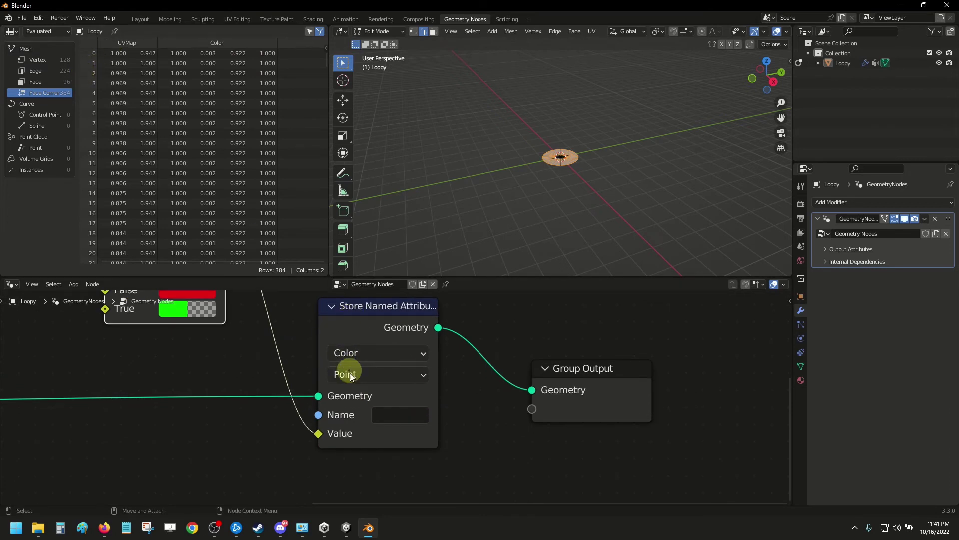
click(36, 61)
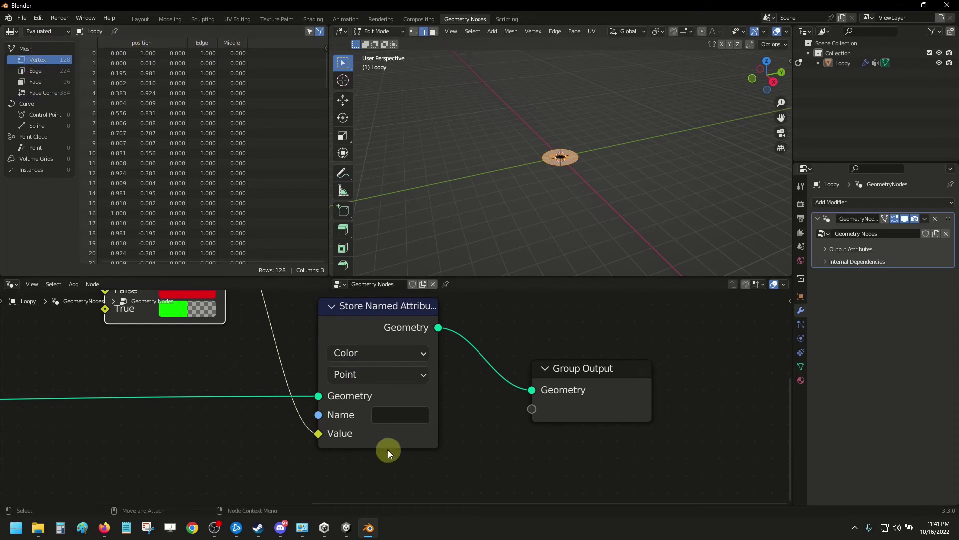
click(395, 417)
text(Color)
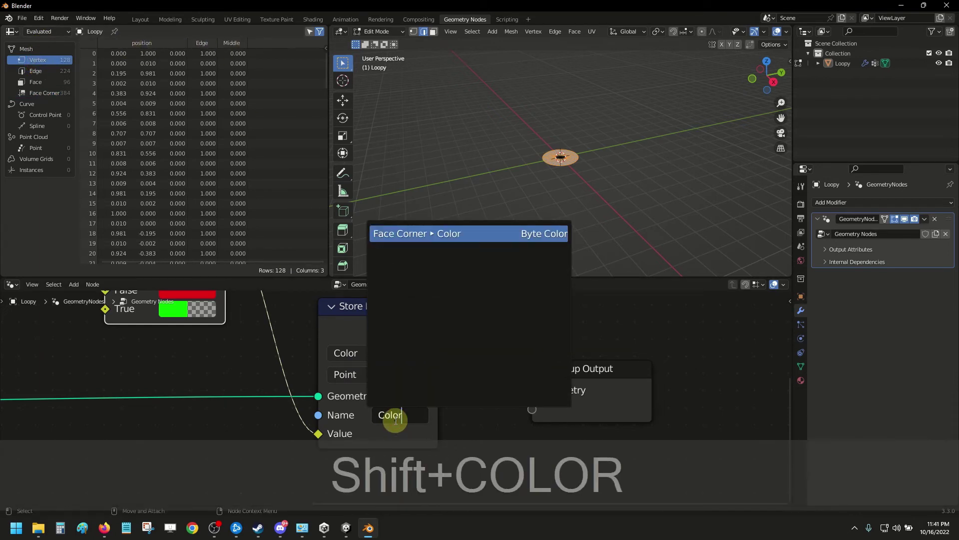
key(Return)
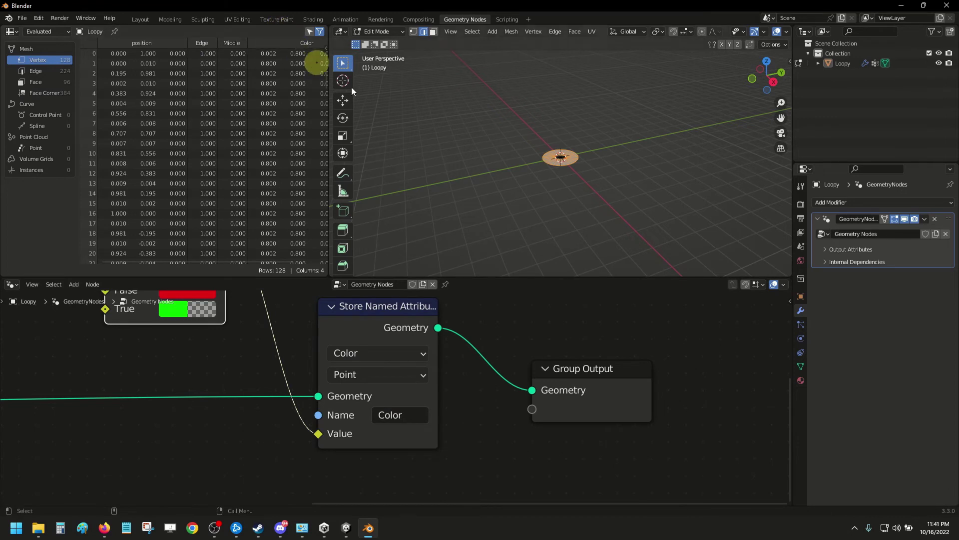
Compare the mesh's Color attribute domain and data type with the node's settings using screen annotations
click(801, 366)
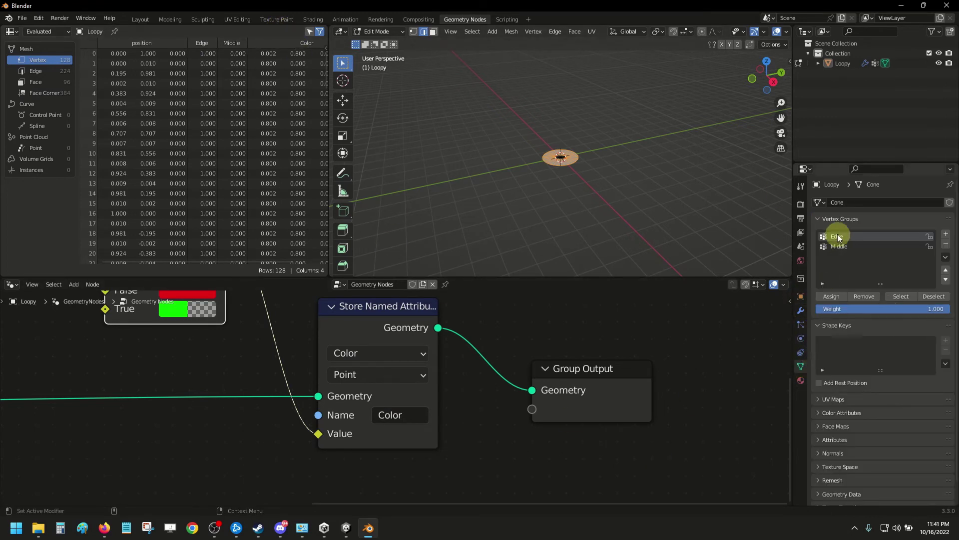
click(844, 412)
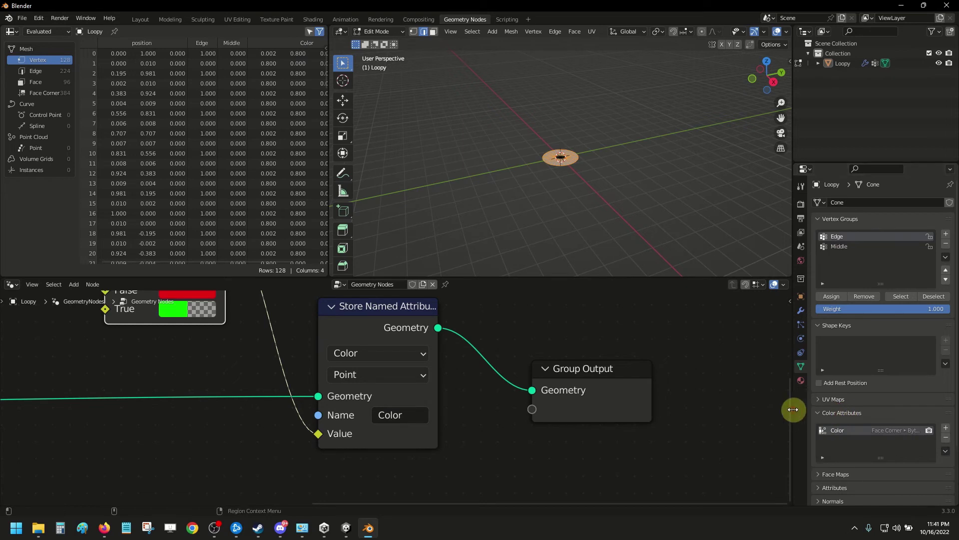
drag(793, 406, 680, 400)
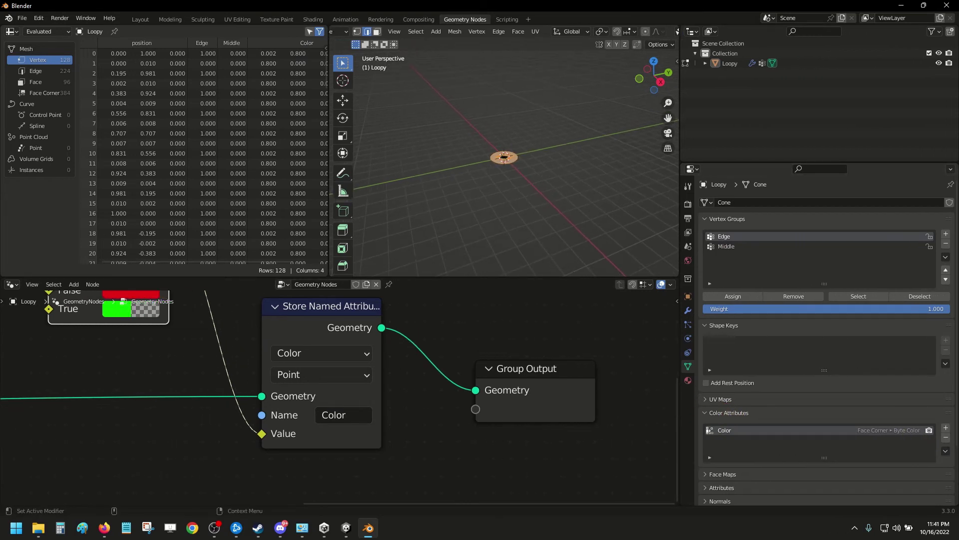
key(F12)
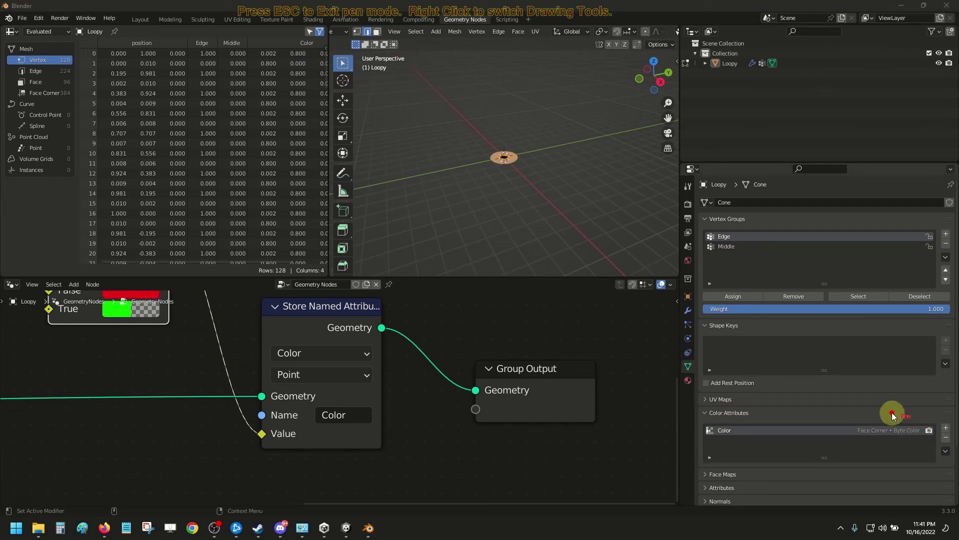
mouse_move(922, 431)
mouse_down()
mouse_move(907, 411)
mouse_move(880, 407)
mouse_up()
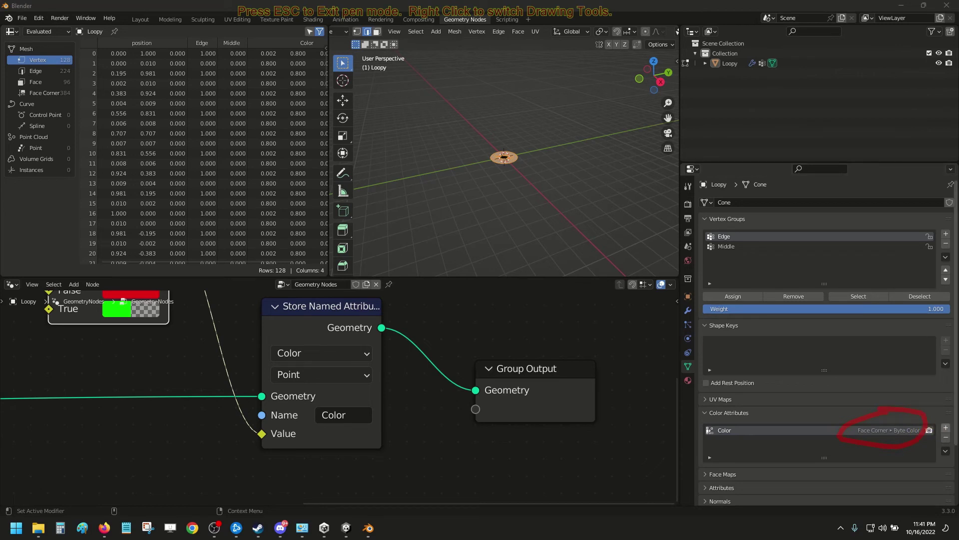
mouse_move(349, 355)
mouse_down()
mouse_move(337, 331)
mouse_move(277, 336)
mouse_move(266, 383)
mouse_move(360, 386)
mouse_move(320, 333)
mouse_up()
key(Escape)
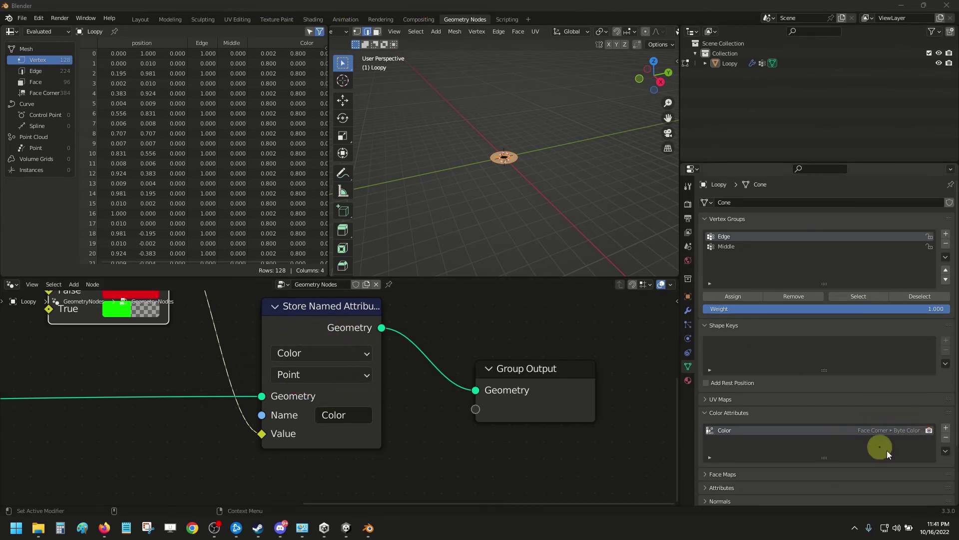
Set the Store Named Attribute node to Byte Color on the Face Corner domain
click(316, 354)
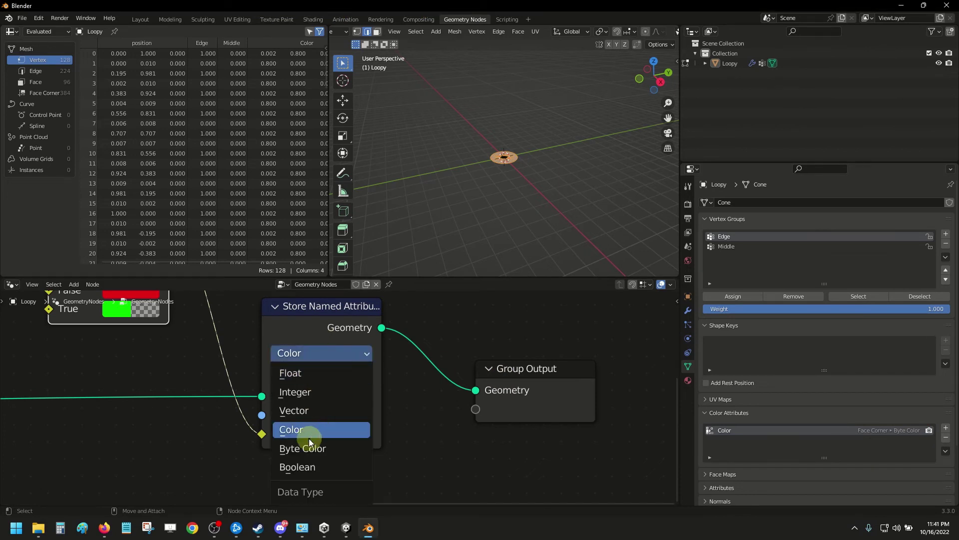
click(310, 446)
click(319, 374)
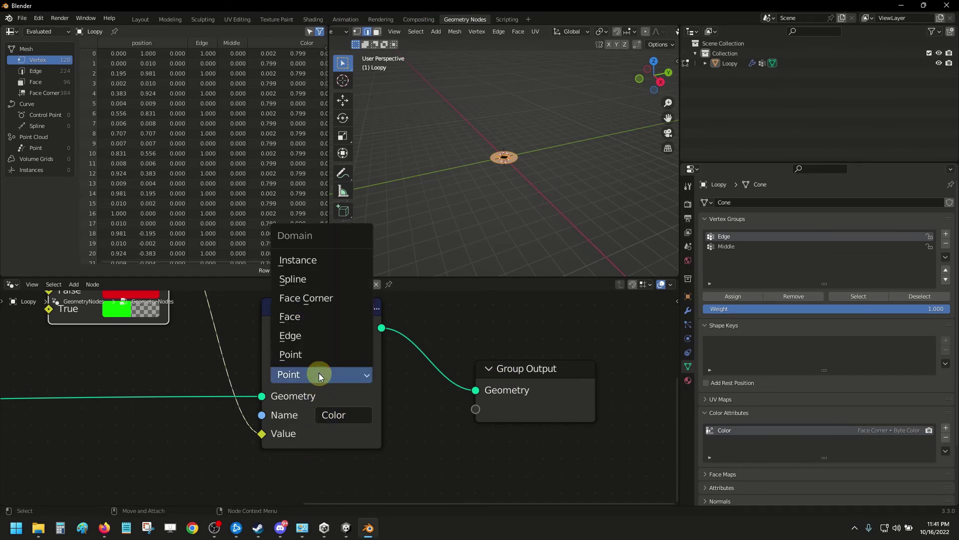
click(302, 300)
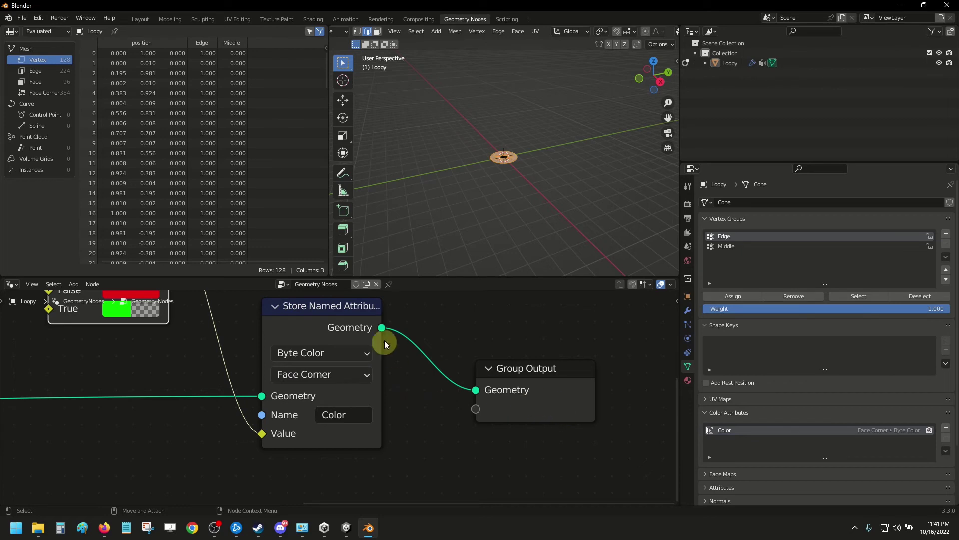
scroll(445, 390, down, 5)
Nudge the Switch node lower right and orbit the view to look down on the disk
key(g)
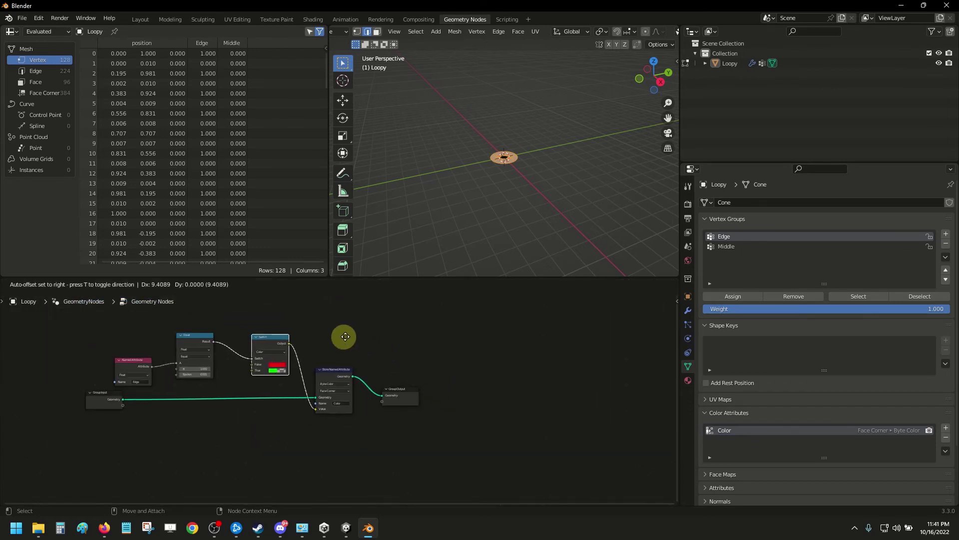
click(346, 339)
scroll(534, 195, up, 5)
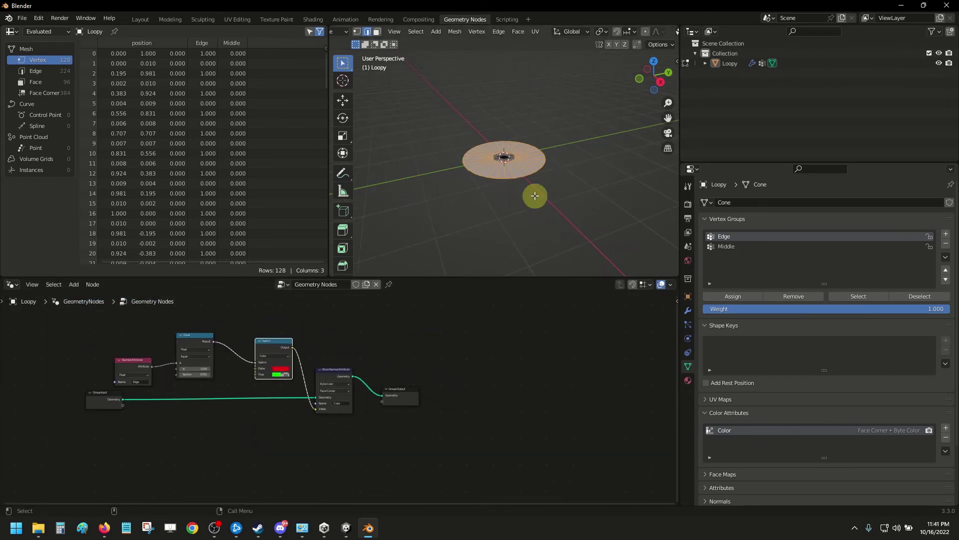
scroll(535, 196, up, 3)
scroll(535, 188, down, 1)
middle_drag(536, 188, 531, 203)
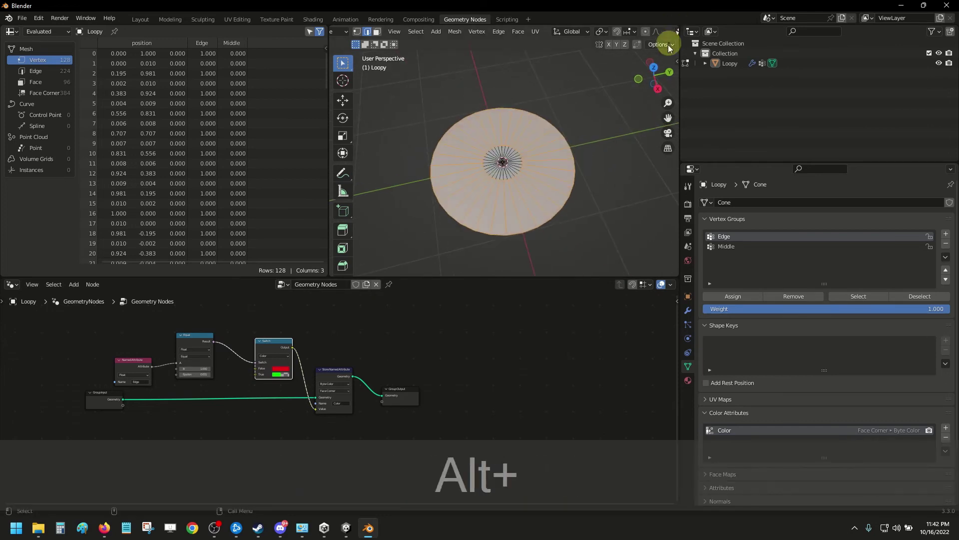
Preview the disk with material shading in the Modeling workspace from a more top-down angle
click(166, 22)
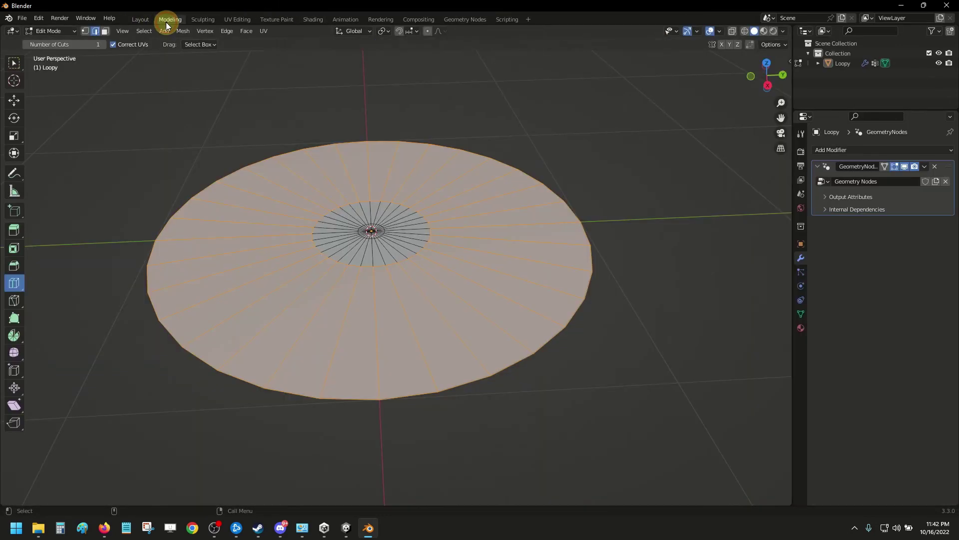
click(764, 31)
mouse_move(542, 225)
middle_down()
mouse_move(462, 253)
mouse_move(474, 208)
middle_up()
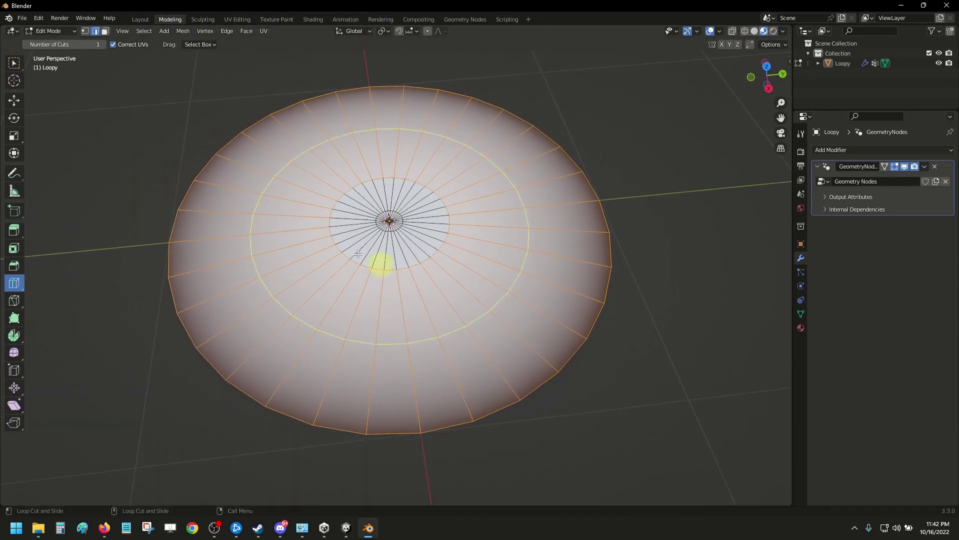
In the Shading workspace, link the Color Attribute to Base Color and preview the stored colours
click(312, 19)
drag(294, 362, 349, 351)
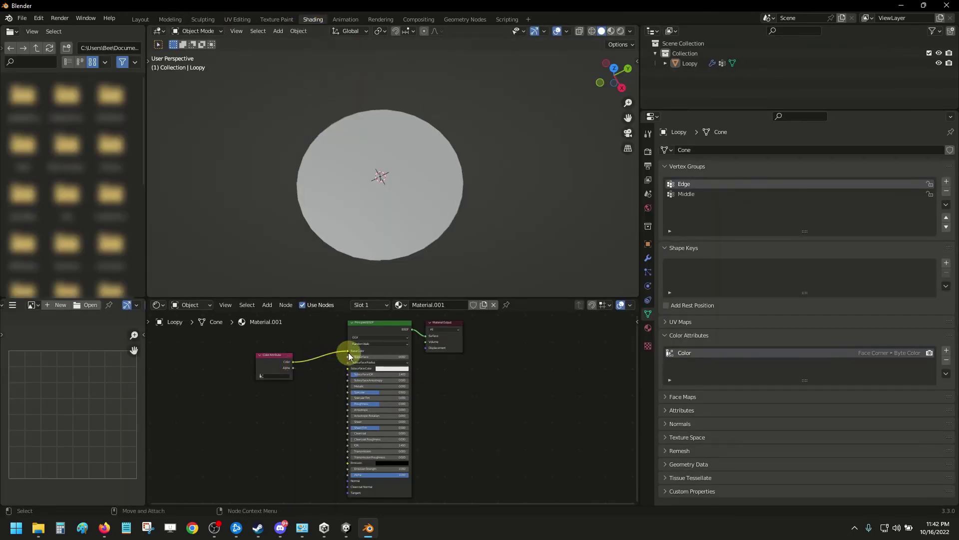
click(610, 31)
scroll(420, 190, up, 3)
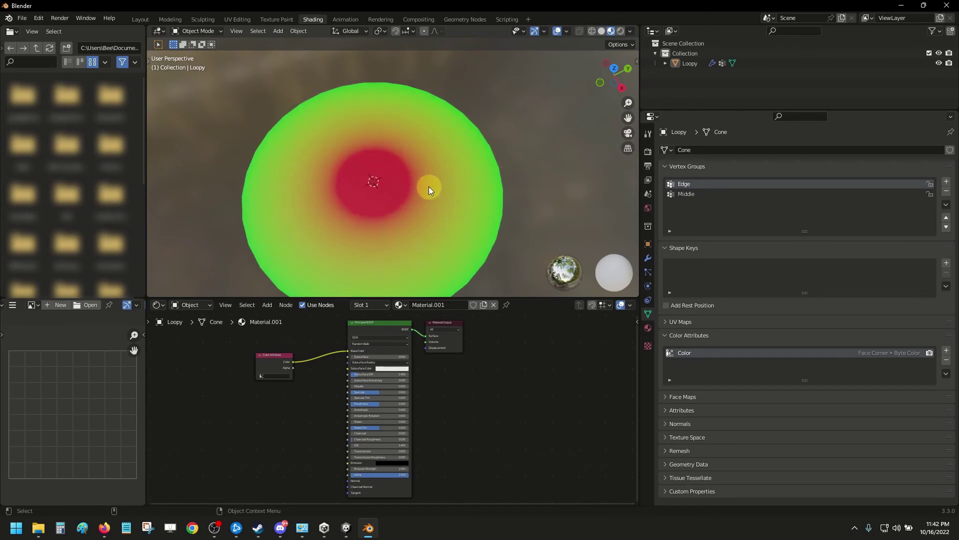
alt+drag(429, 187, 515, 206)
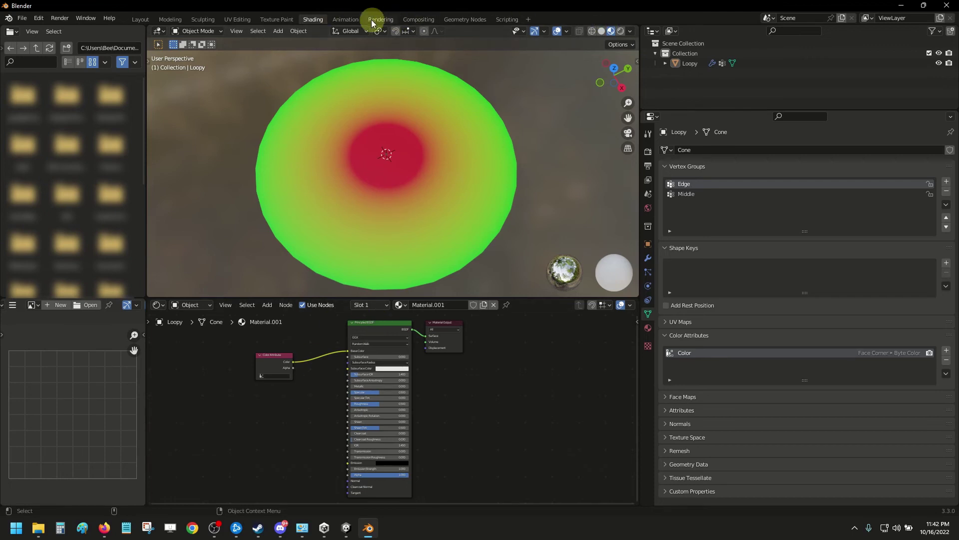
Duplicate the Named Attribute, Equal and Switch nodes below the originals and rename the copy's attribute 'Middle'
click(457, 19)
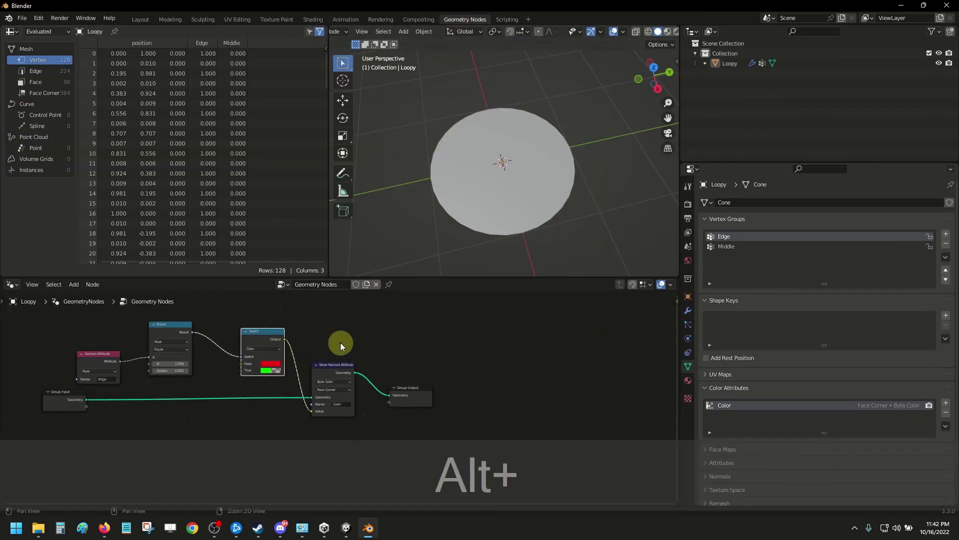
alt+drag(340, 343, 479, 332)
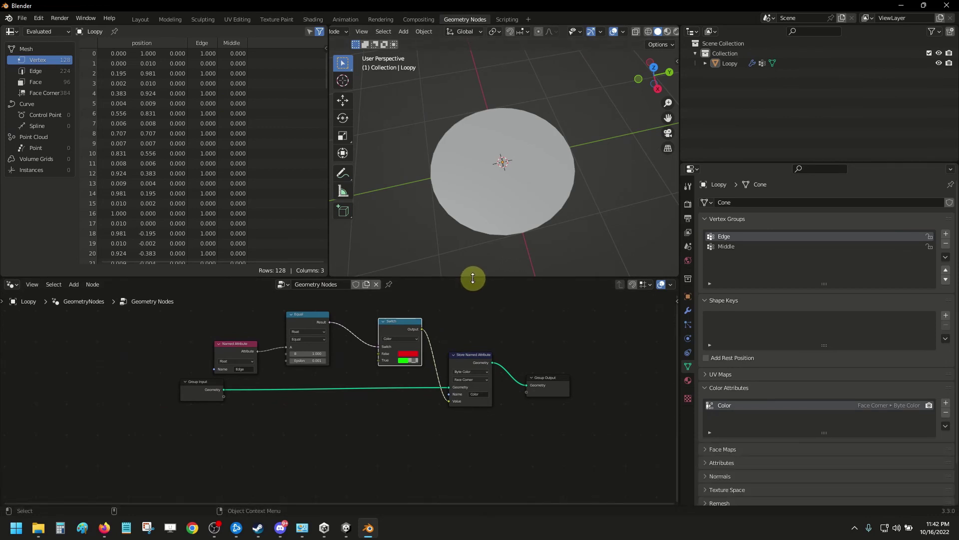
drag(471, 278, 456, 122)
scroll(346, 261, up, 2)
drag(177, 194, 437, 274)
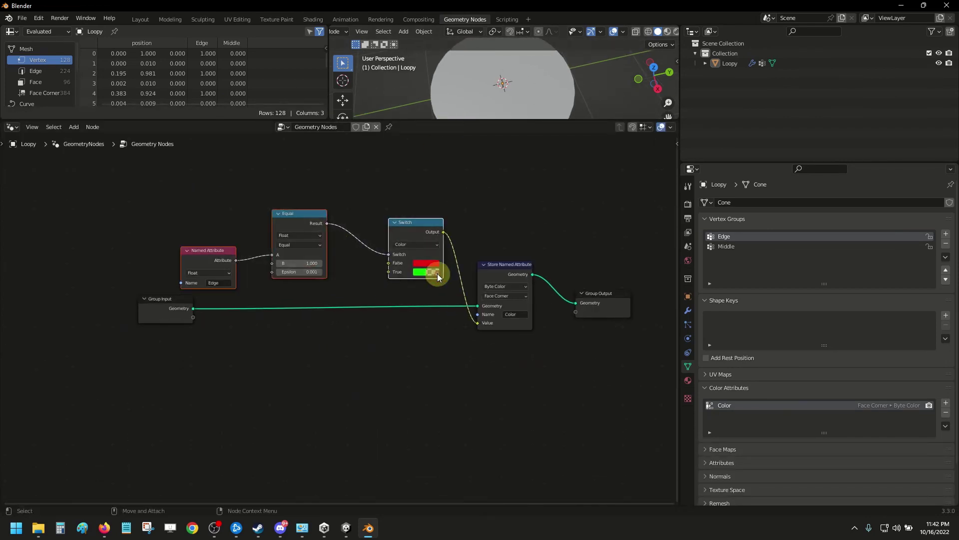
key(ctrl+d)
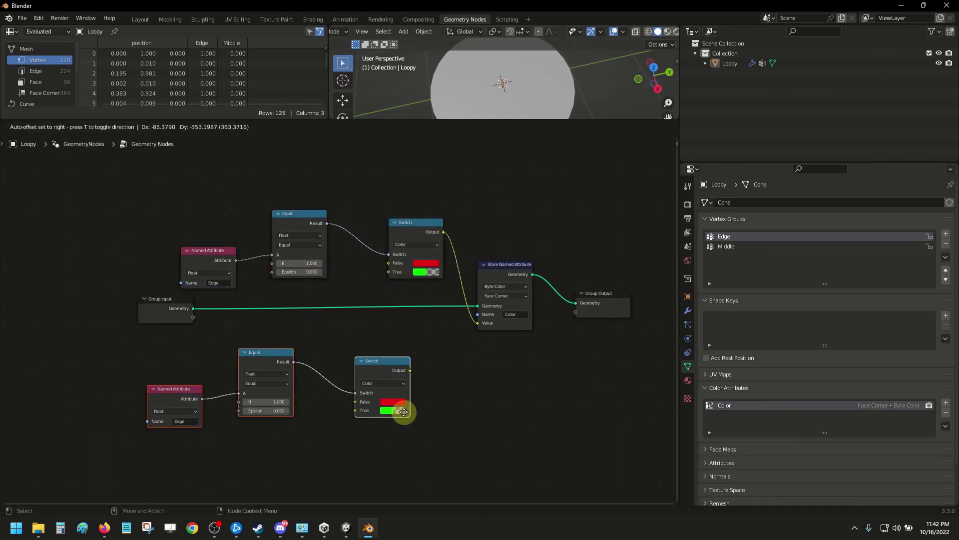
click(404, 412)
click(174, 423)
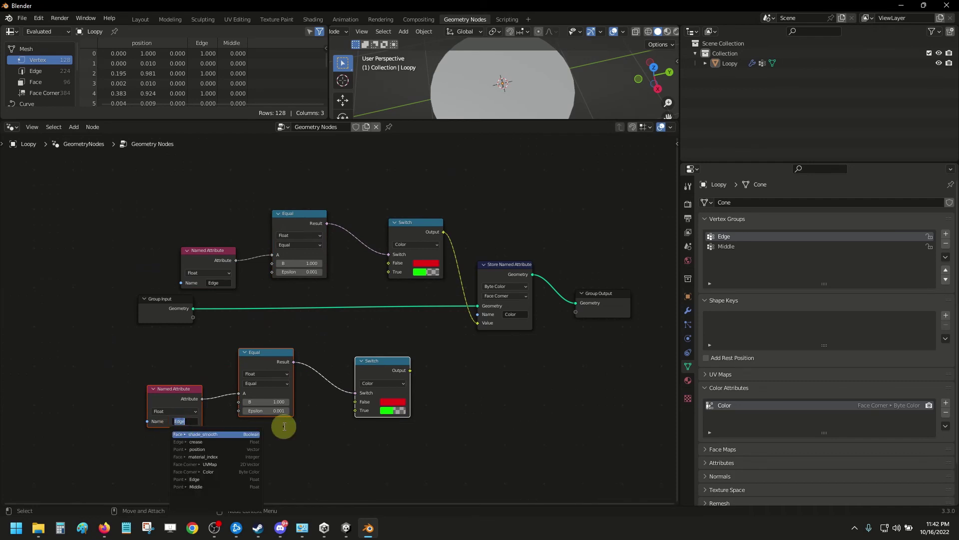
text(Middle)
key(Return)
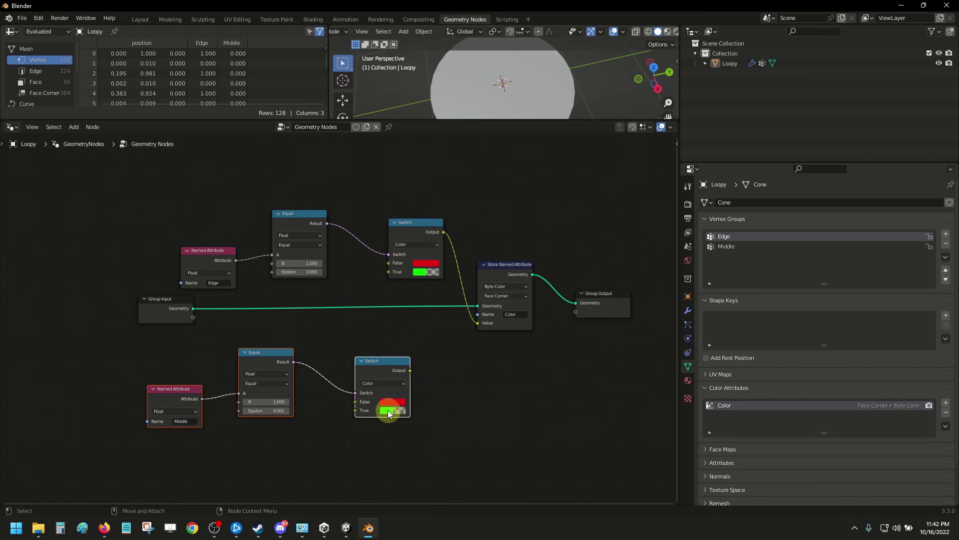
Set the Middle switch's True colour to yellow with hue 0.130 and alpha 0.5
scroll(427, 418, up, 3)
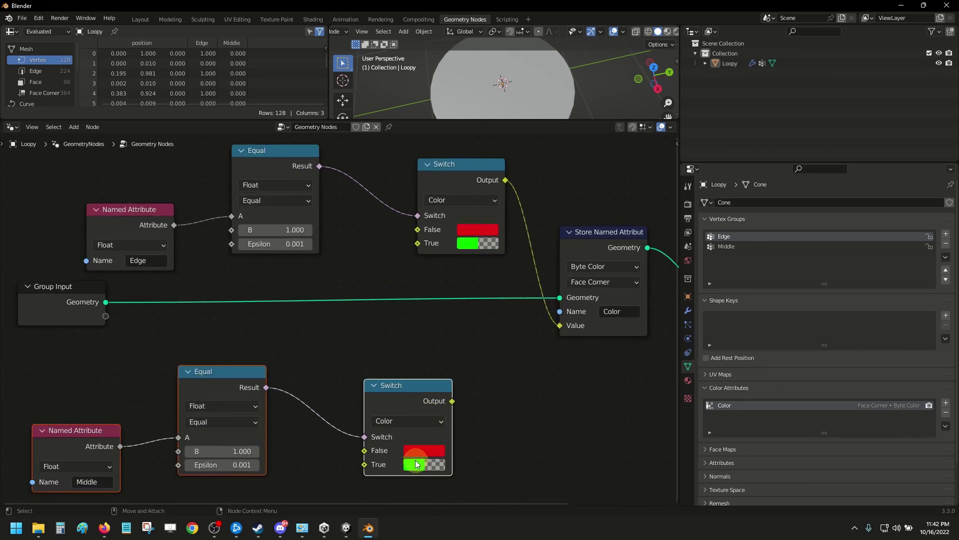
middle_drag(458, 392, 407, 364)
click(365, 372)
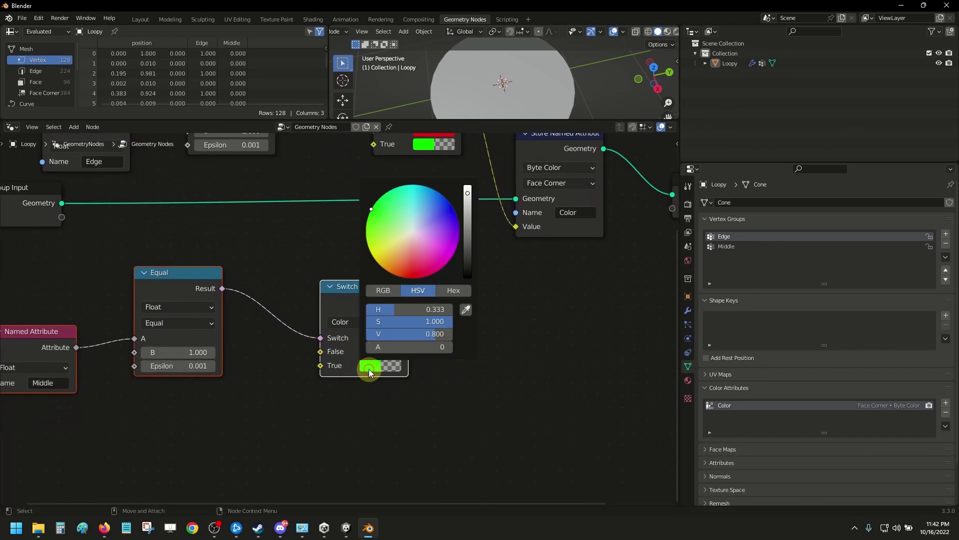
click(377, 262)
drag(371, 266, 364, 257)
click(457, 349)
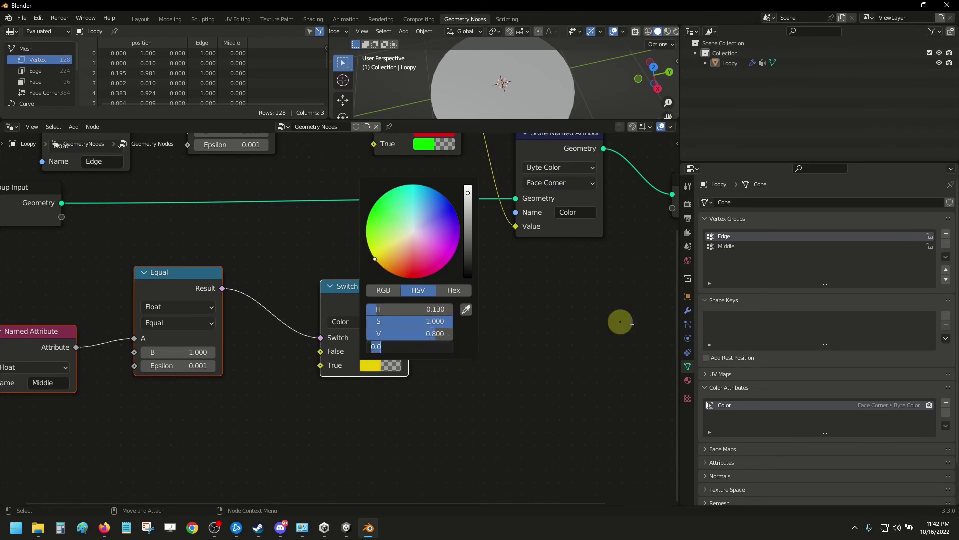
text(0.5)
key(Return)
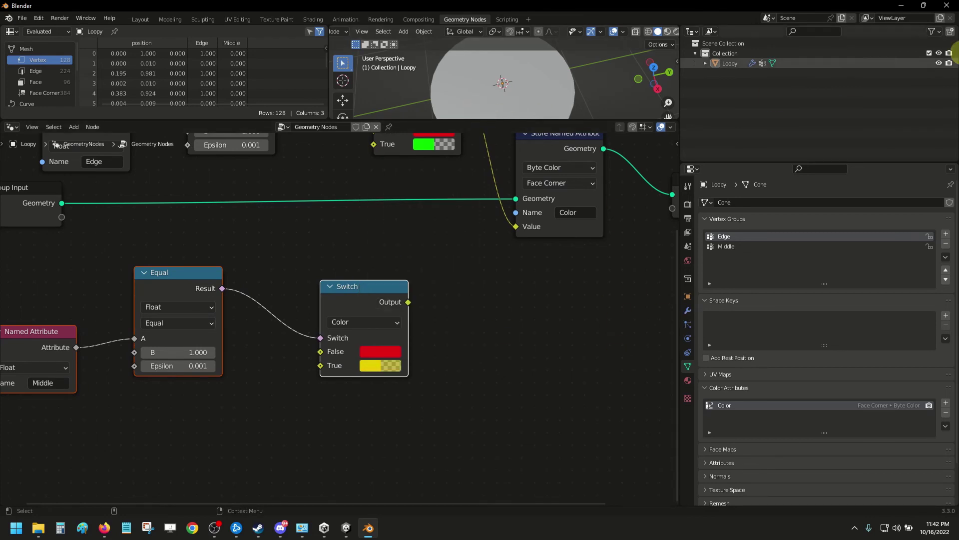
key(F9)
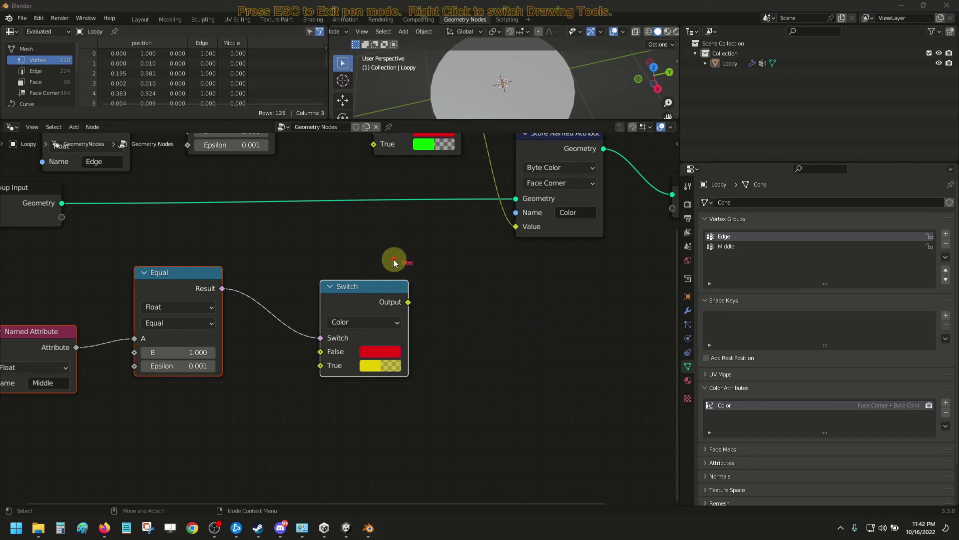
key(Escape)
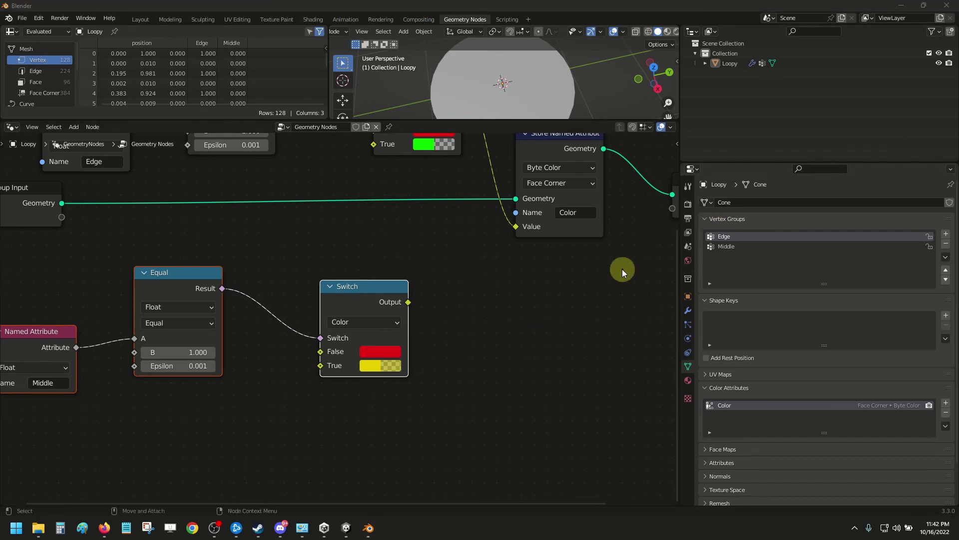
Link the Middle switch output to the Edge switch's False input and move the Middle nodes left
scroll(461, 279, up, 1)
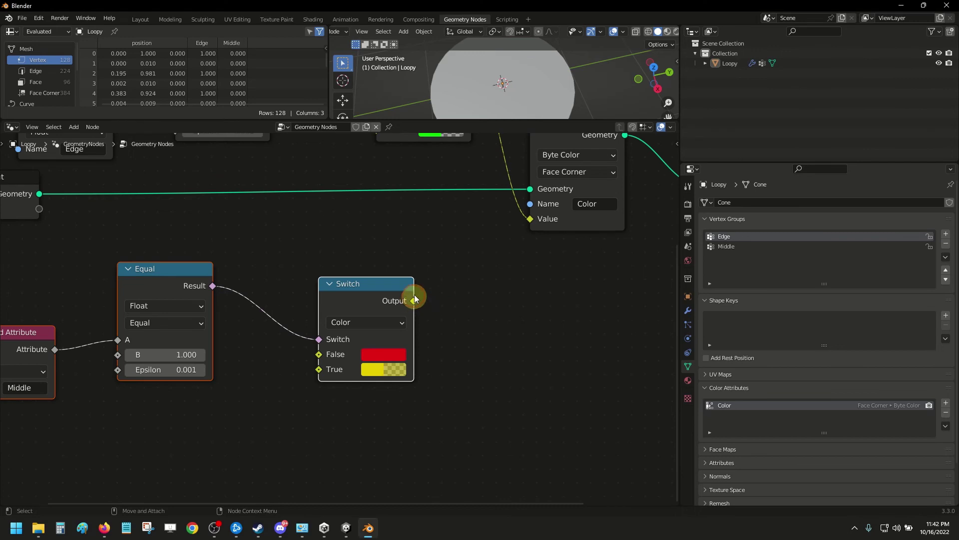
drag(414, 301, 375, 167)
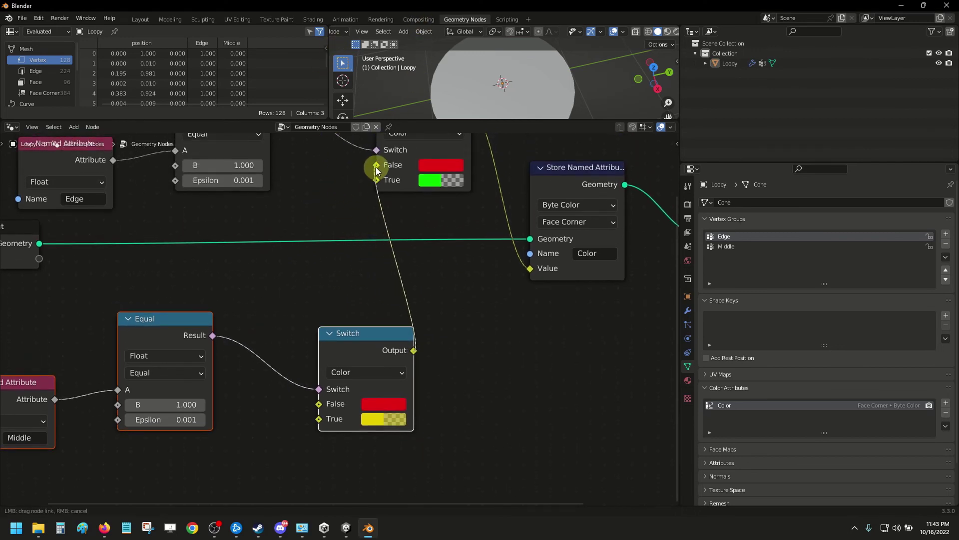
scroll(380, 230, down, 3)
drag(386, 438, 56, 328)
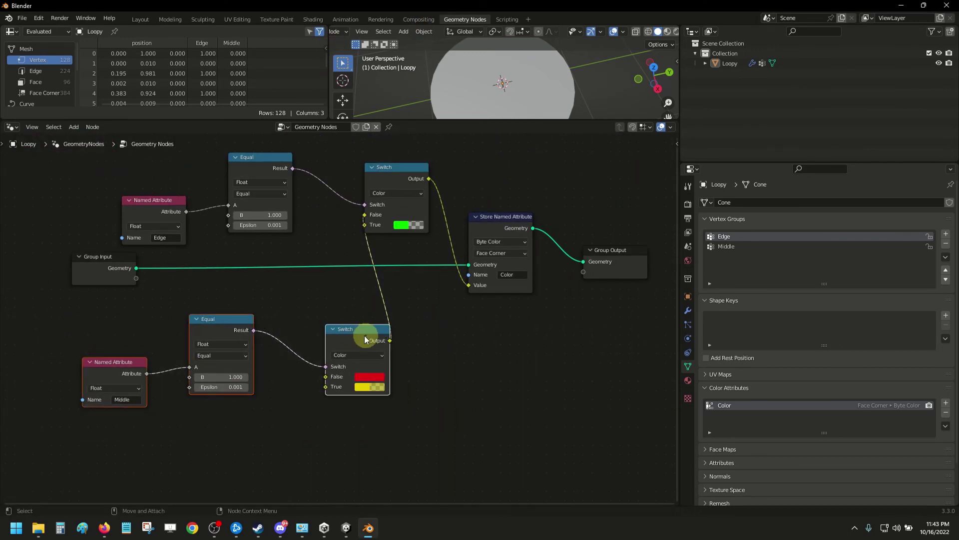
drag(364, 335, 276, 339)
Pan the node editor to show the whole tree, including Group Output
alt+drag(409, 327, 534, 322)
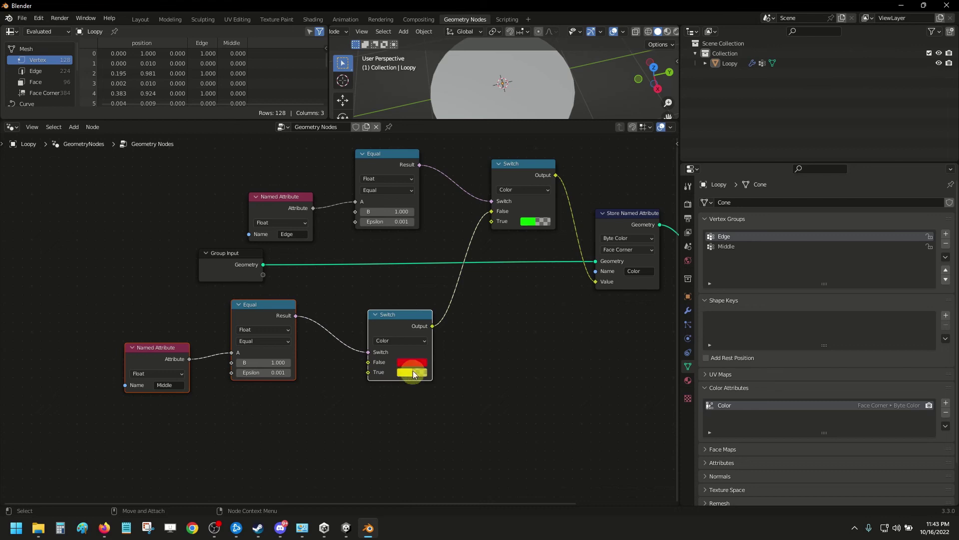
scroll(375, 365, down, 1)
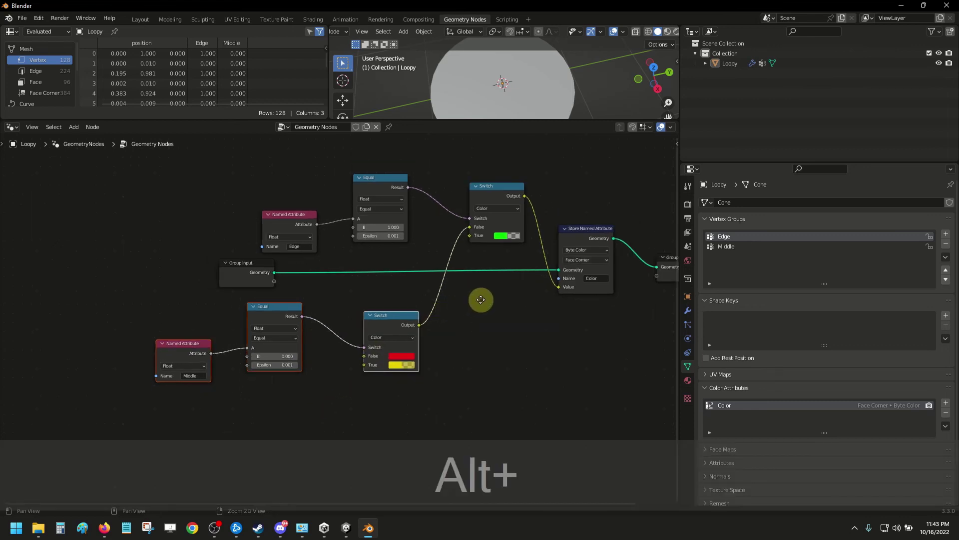
middle_drag(480, 300, 374, 250)
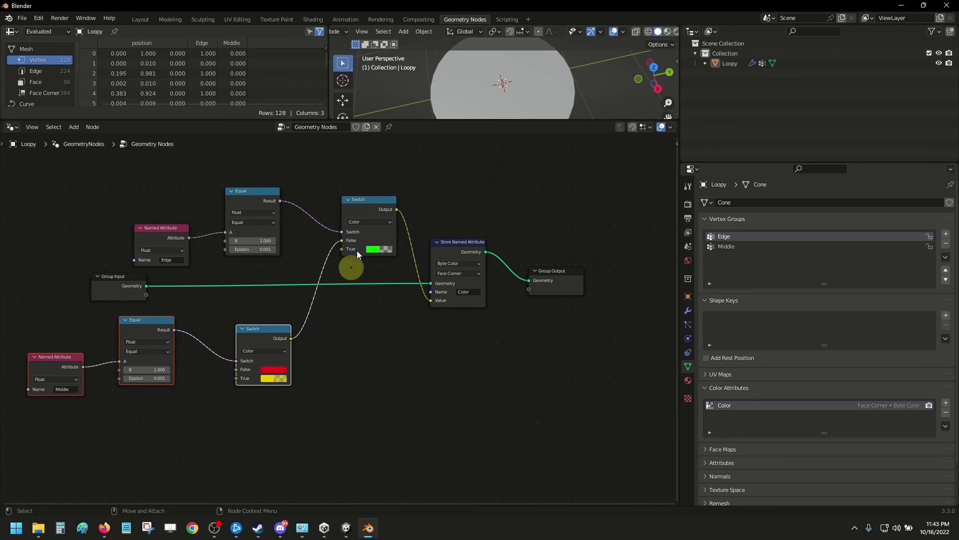
middle_drag(433, 332, 389, 343)
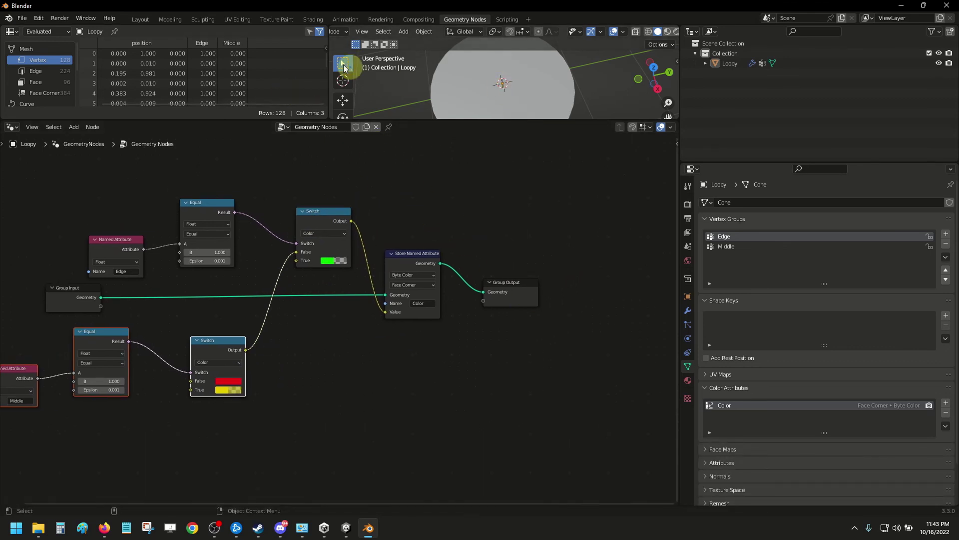
In the Shading workspace, feed the Color Attribute's Alpha output into Base Color
click(314, 19)
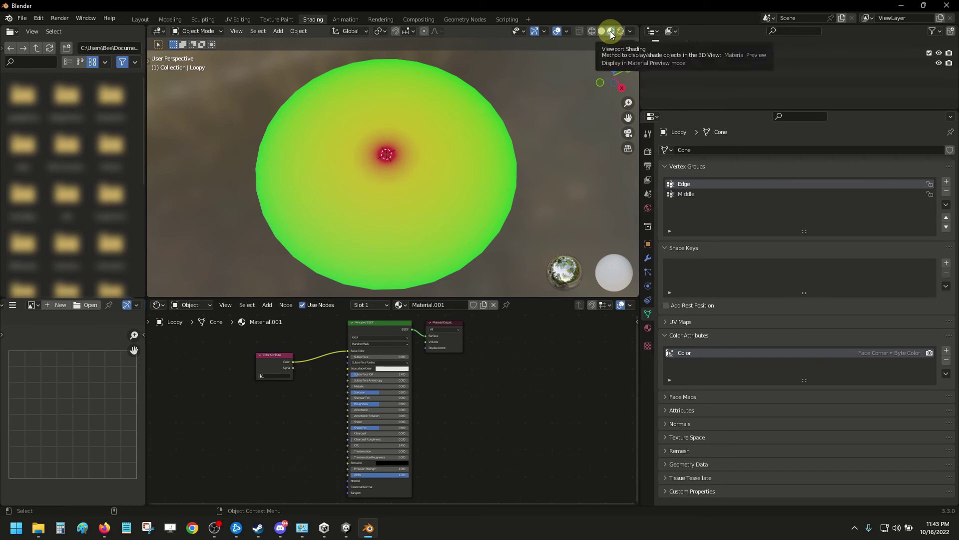
click(293, 370)
drag(293, 370, 348, 351)
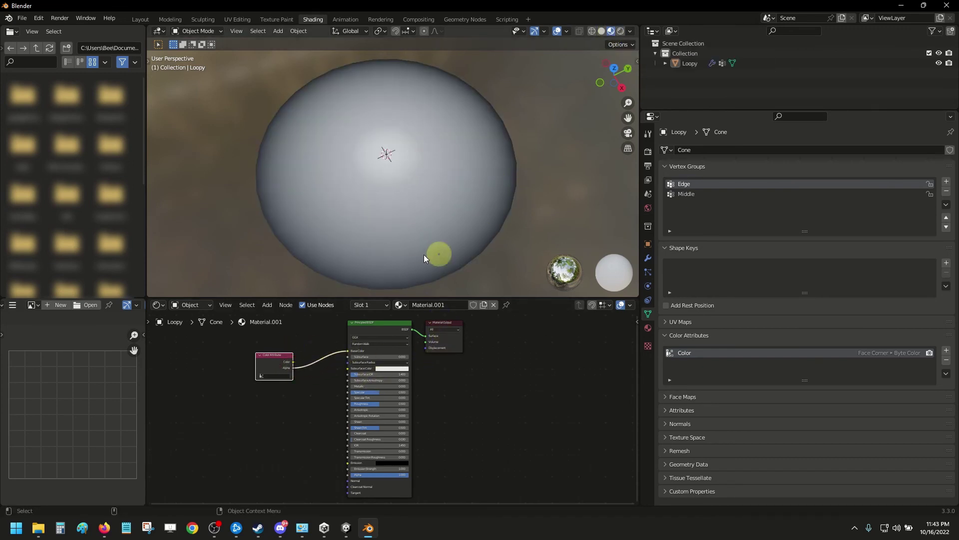
Export the scene as FBX, overwriting Disk.fbx in the Assets folder
click(22, 19)
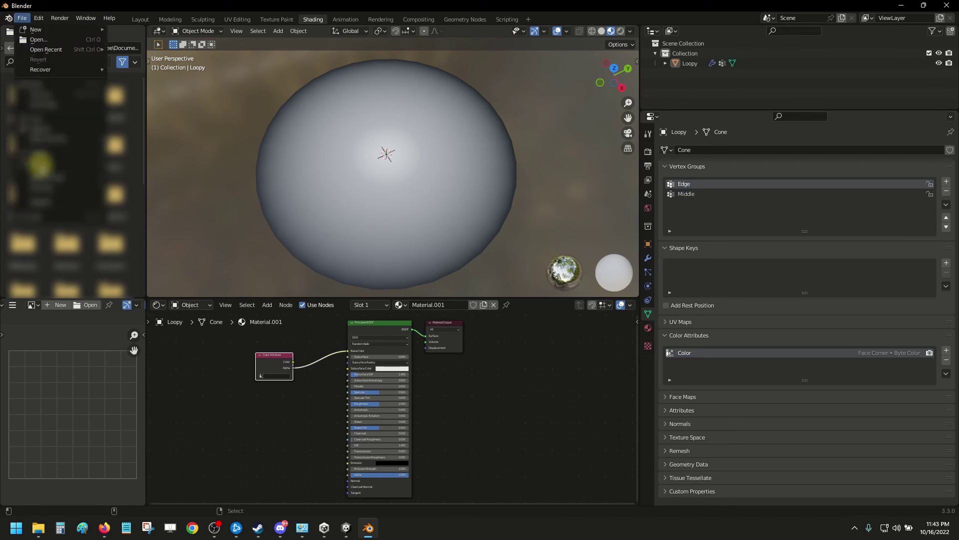
mouse_move(60, 163)
click(182, 241)
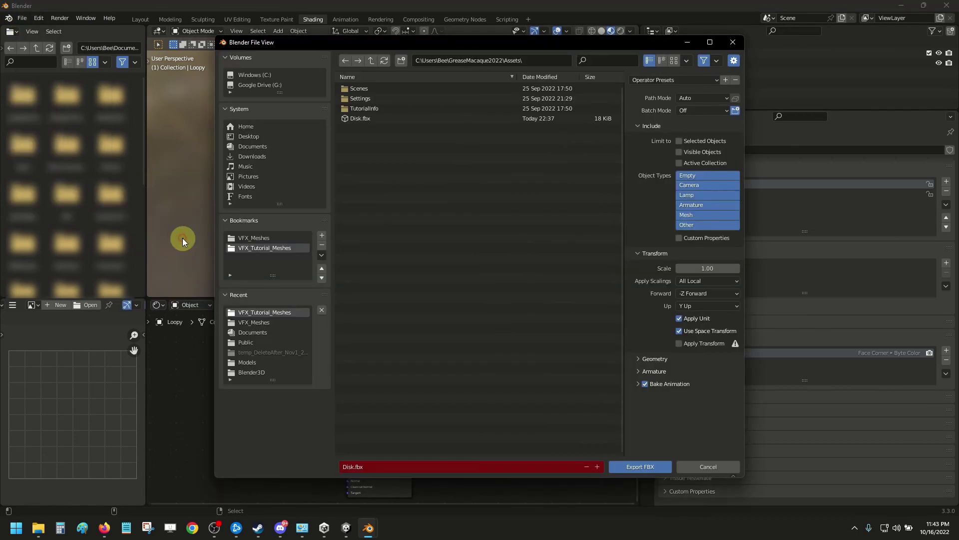
double_click(364, 117)
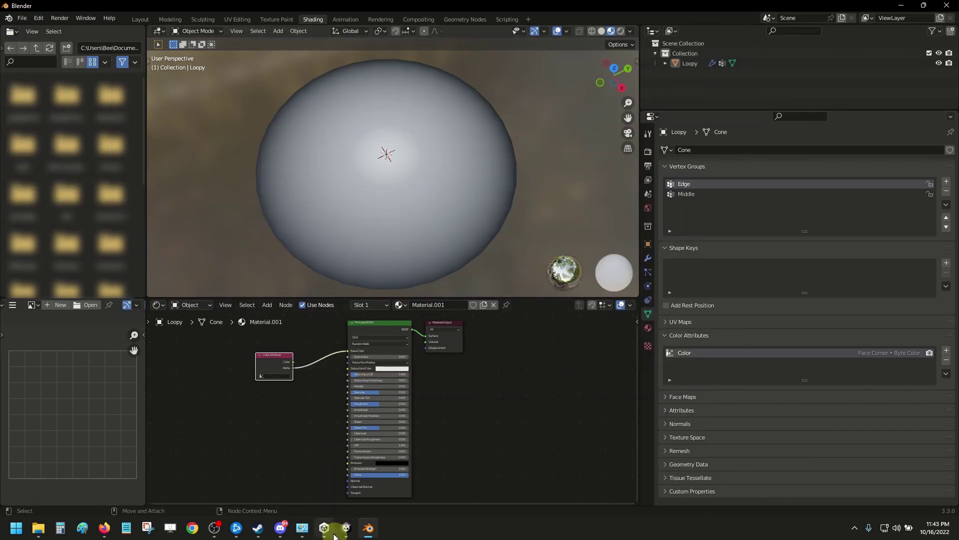
In Unity's Shader Graph, connect Vertex Color to Base Color and save the asset
click(346, 527)
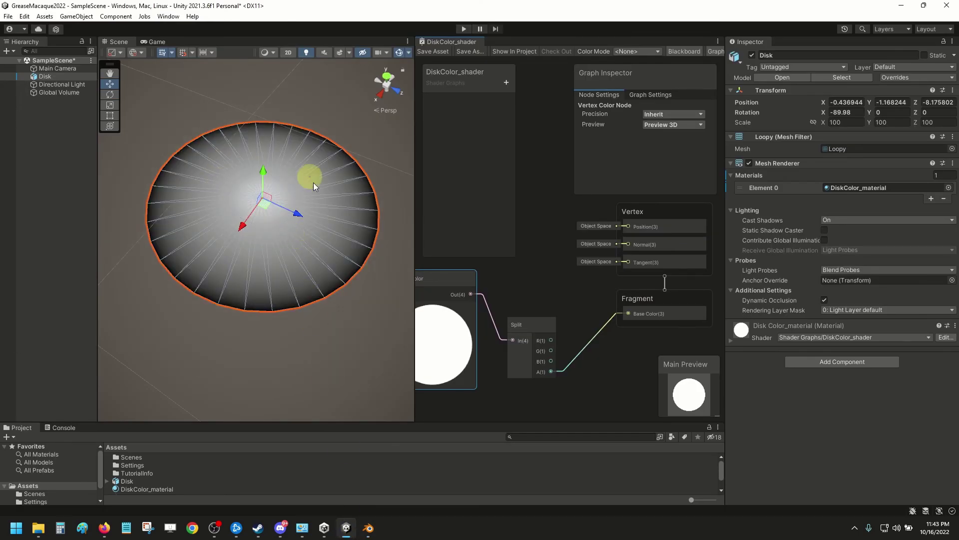
drag(471, 295, 637, 318)
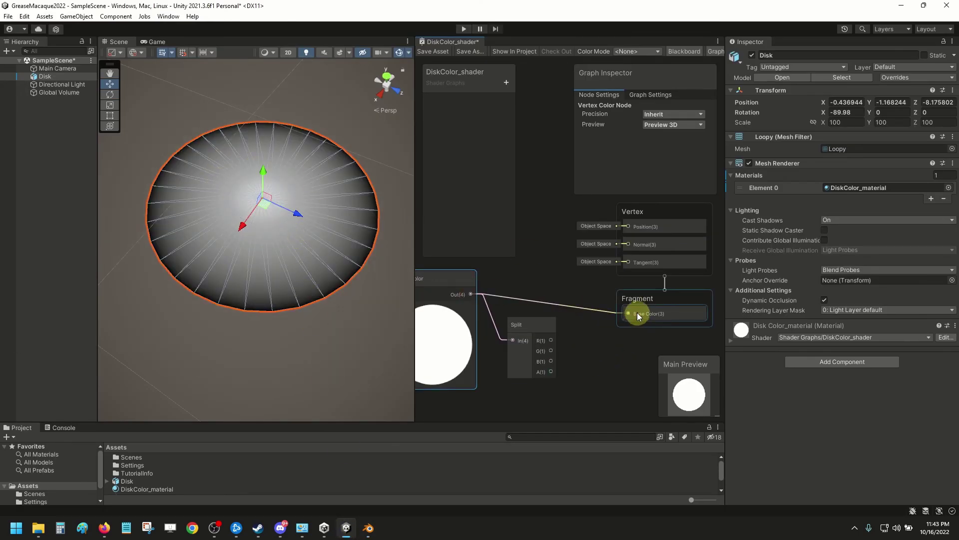
click(420, 52)
Orbit the Unity scene to inspect the green disk, then minimize Unity
alt+drag(274, 236, 305, 272)
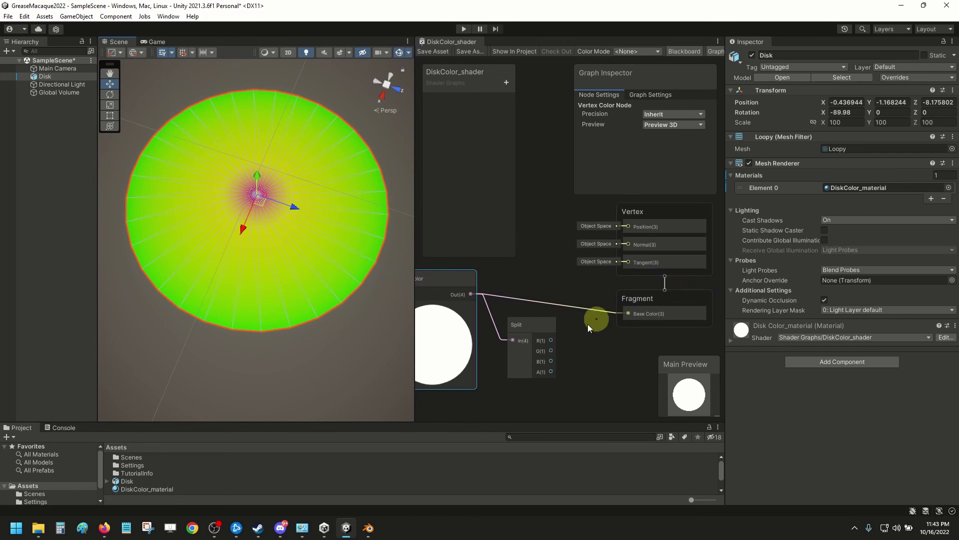
key(alt)
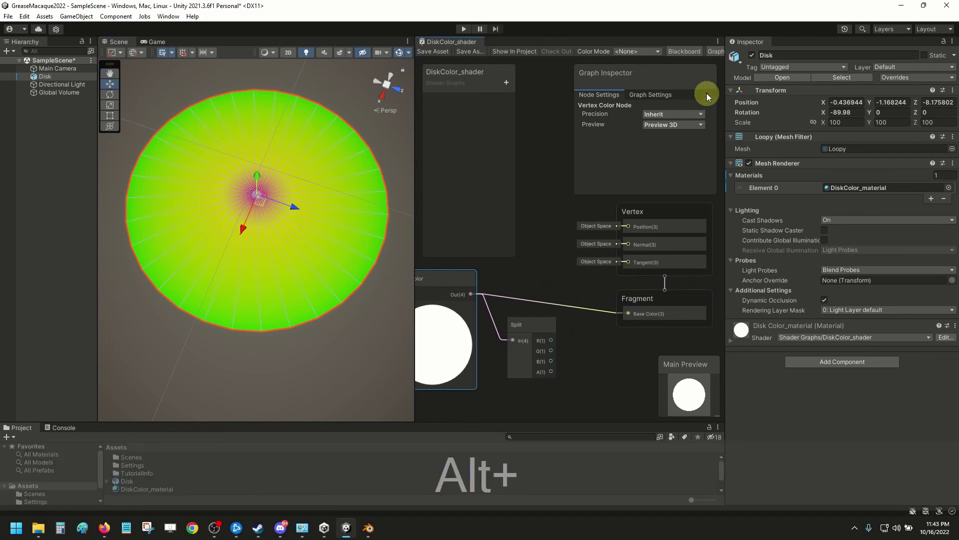
click(905, 5)
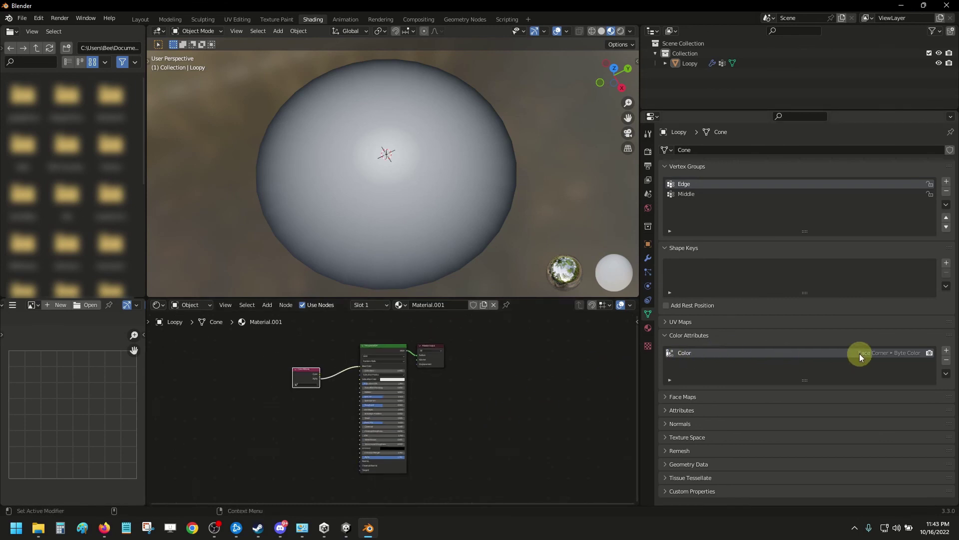
Show the Store Named Attribute node in Geometry Nodes and add then remove a vertex group
scroll(478, 380, up, 2)
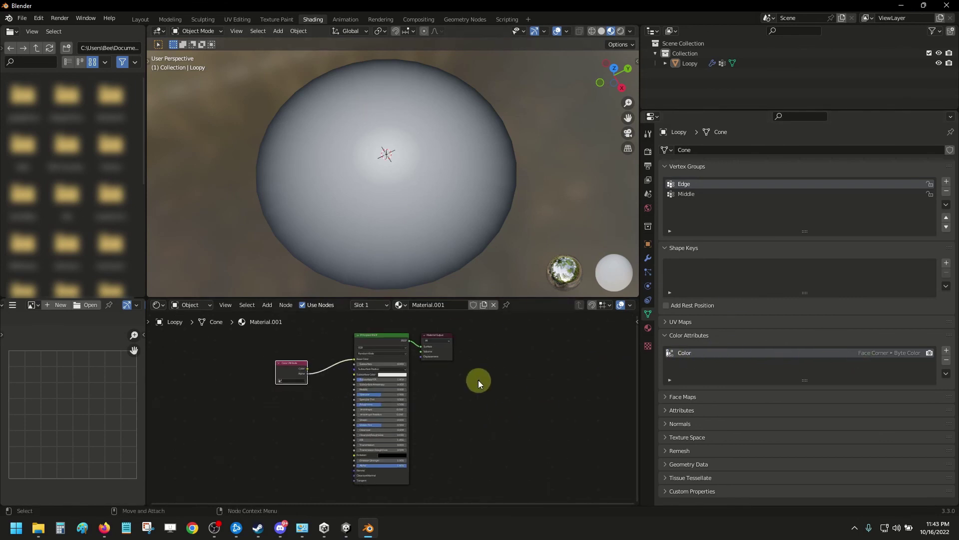
click(454, 21)
scroll(487, 286, up, 3)
alt+drag(578, 213, 470, 254)
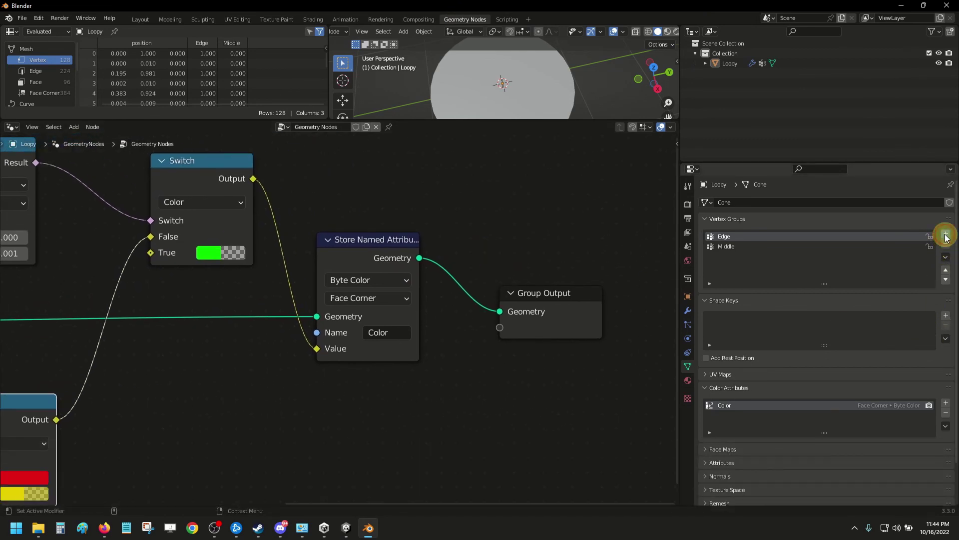
click(946, 237)
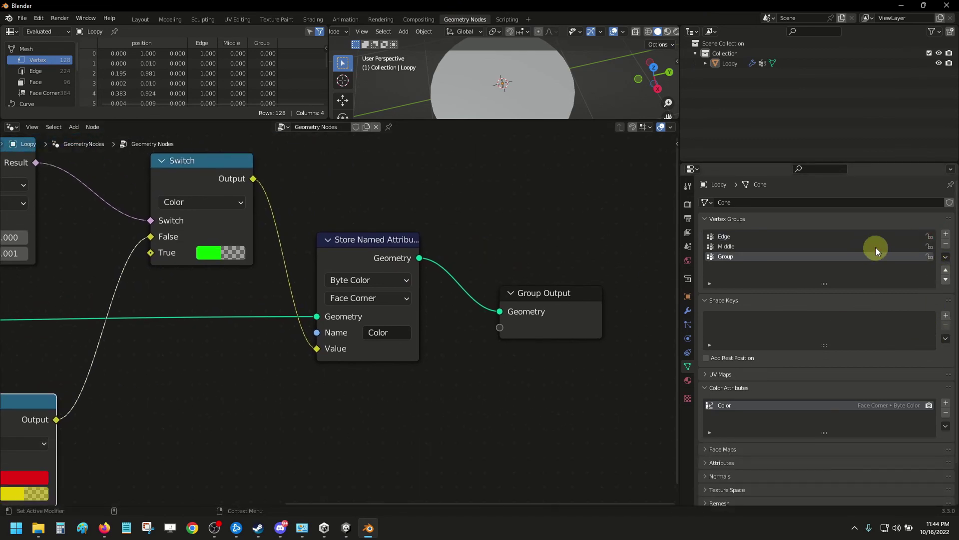
click(946, 244)
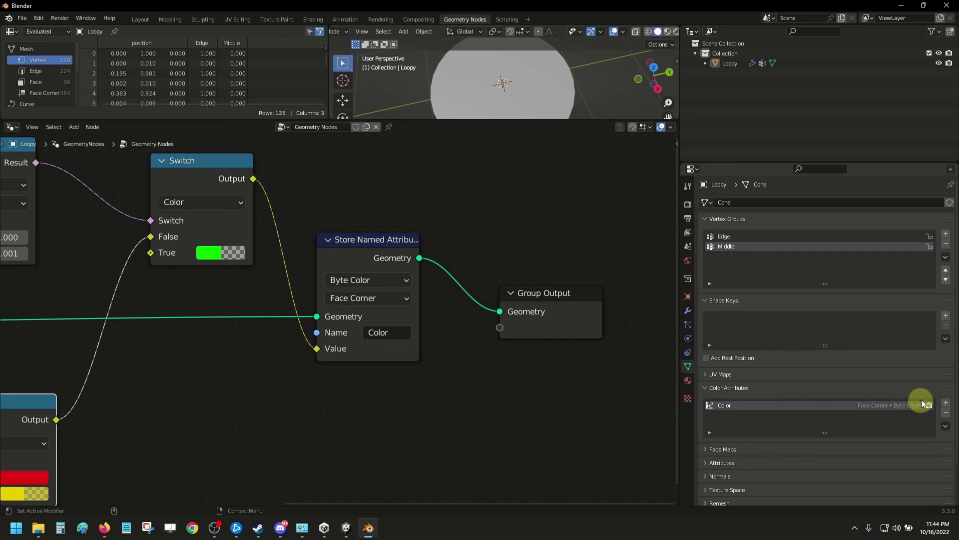
Annotate how the Color attribute's Face Corner and Byte Color match the node's settings
click(946, 403)
drag(913, 405, 721, 352)
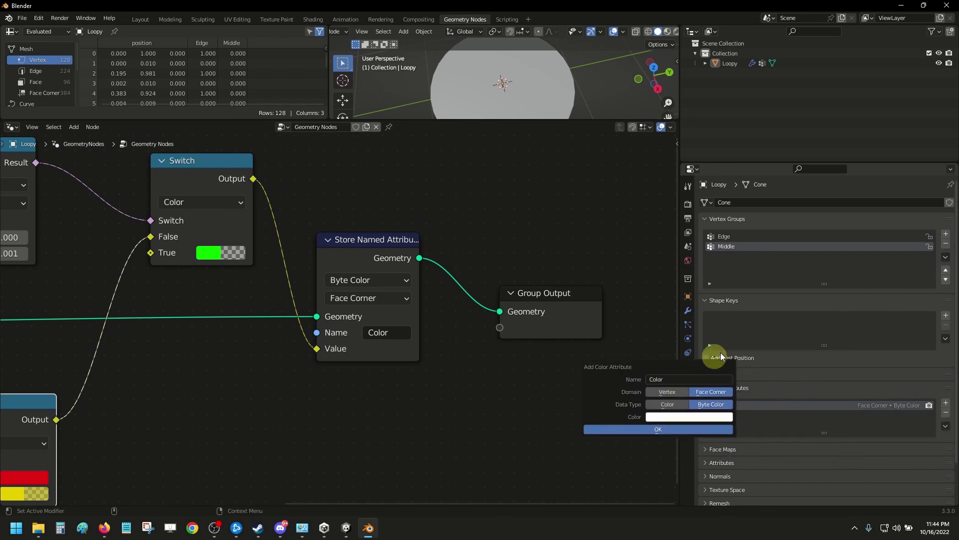
key(ctrl+shift+d)
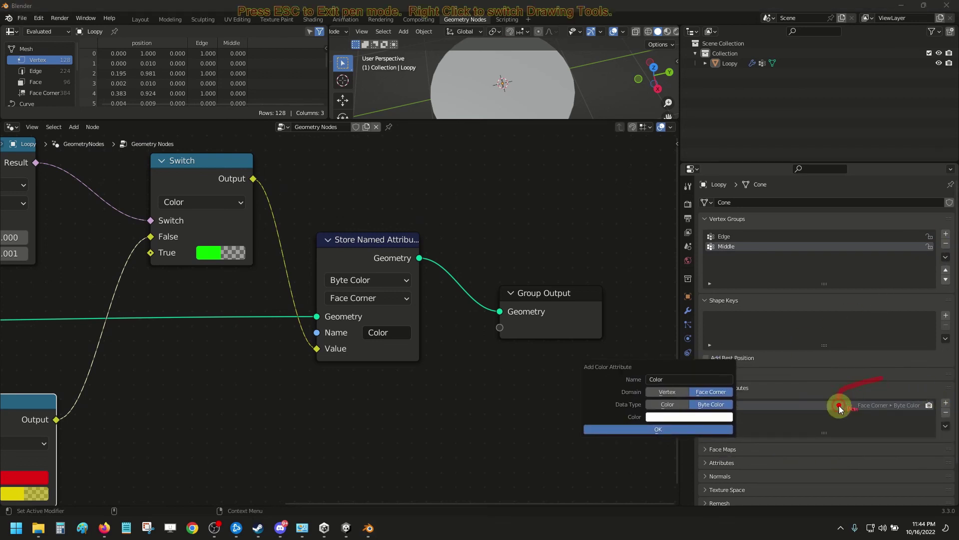
mouse_move(839, 406)
mouse_down()
mouse_move(911, 431)
mouse_move(944, 403)
mouse_move(877, 375)
mouse_up()
mouse_move(705, 378)
mouse_down()
mouse_move(689, 415)
mouse_move(735, 403)
mouse_up()
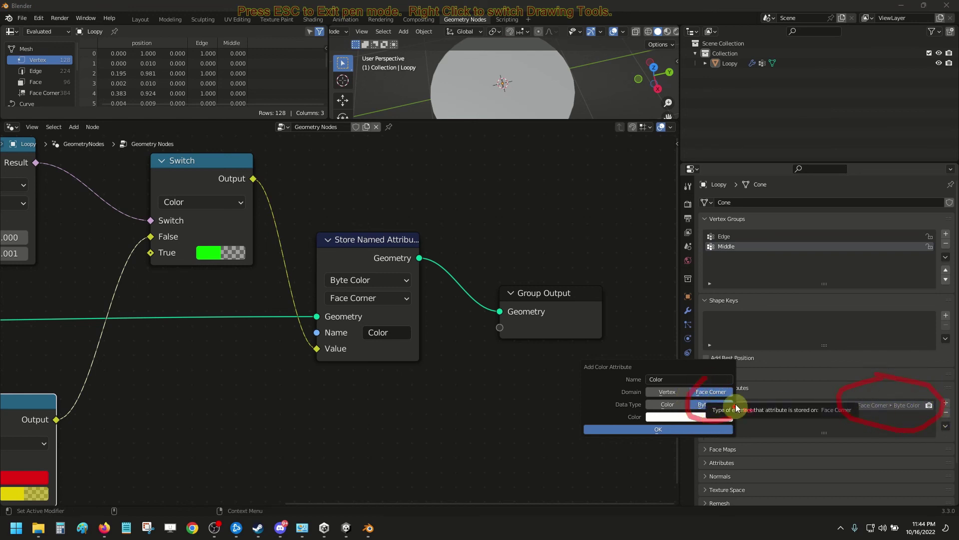
mouse_move(346, 260)
mouse_down()
mouse_move(309, 294)
mouse_move(356, 312)
mouse_move(388, 278)
mouse_move(340, 257)
mouse_up()
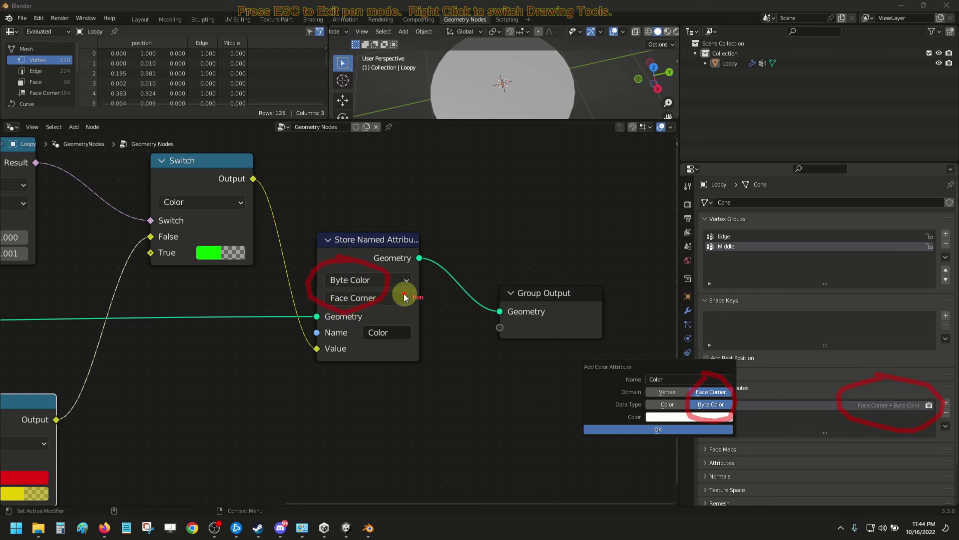
drag(394, 299, 680, 397)
drag(781, 398, 835, 404)
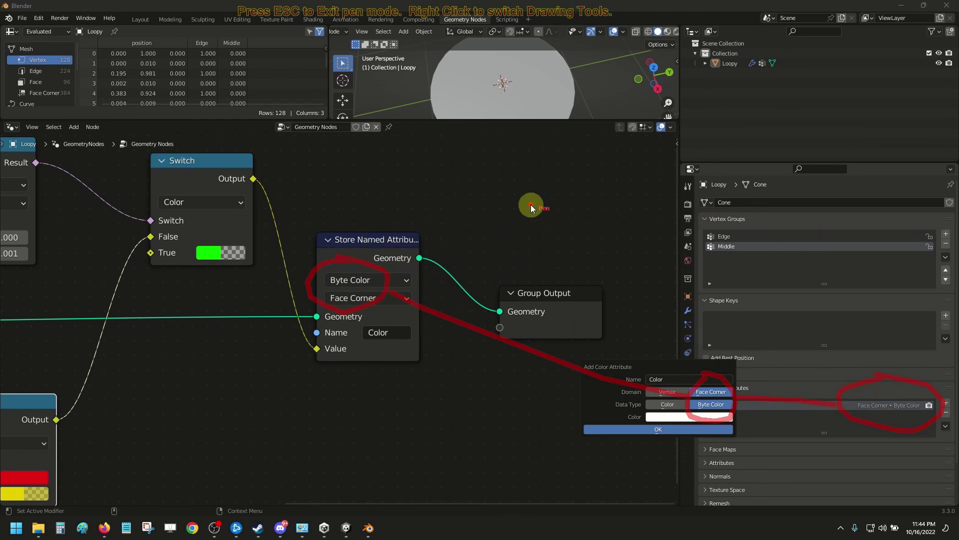
key(Escape)
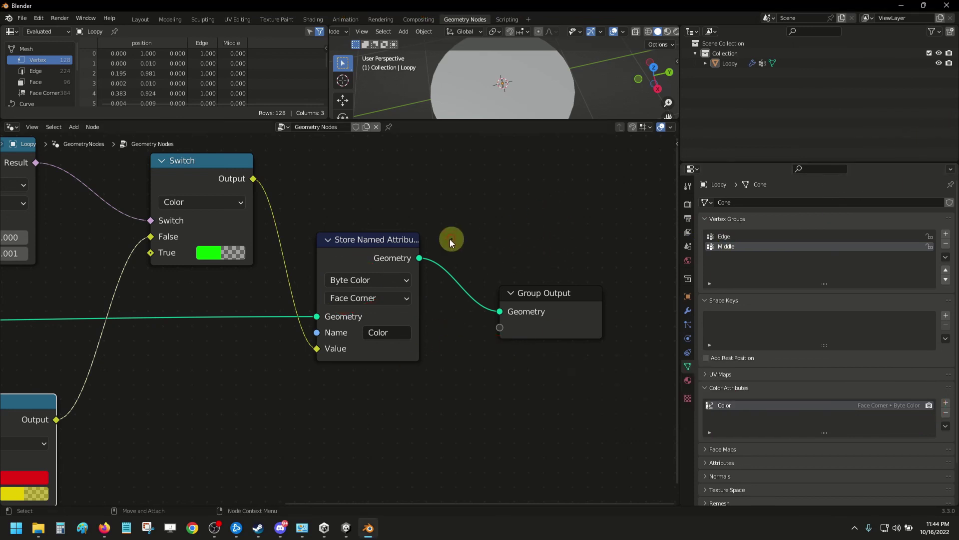
scroll(447, 241, down, 5)
alt+drag(348, 209, 535, 202)
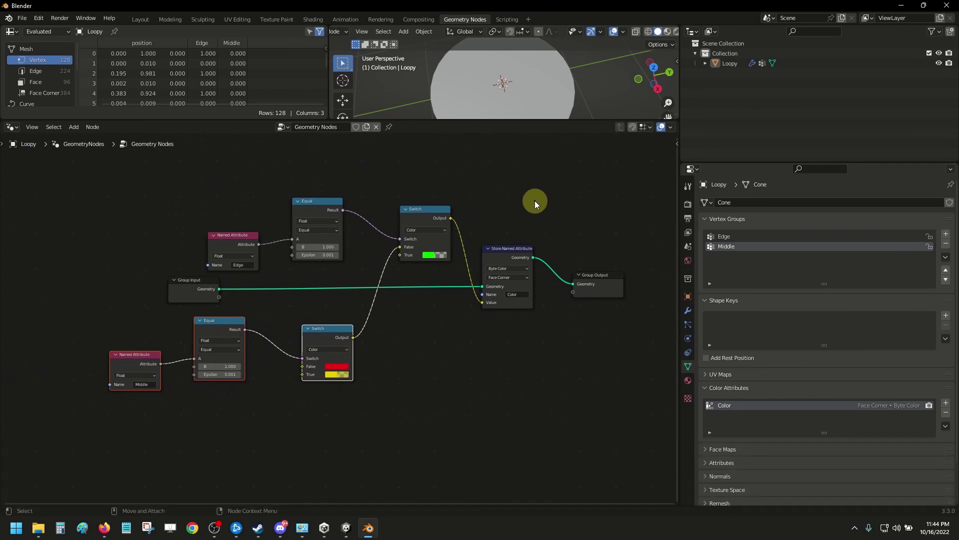
scroll(530, 220, up, 1)
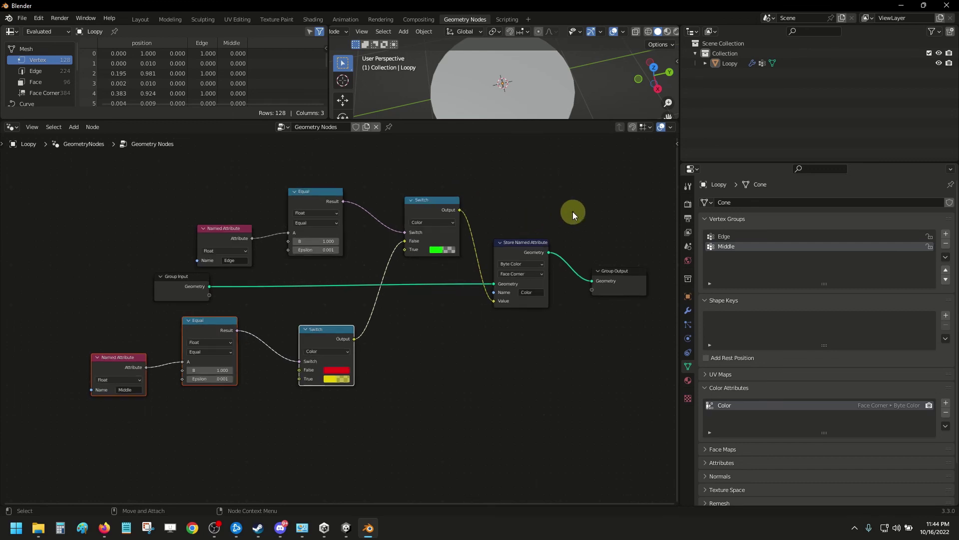
alt+drag(573, 212, 521, 201)
scroll(499, 212, up, 1)
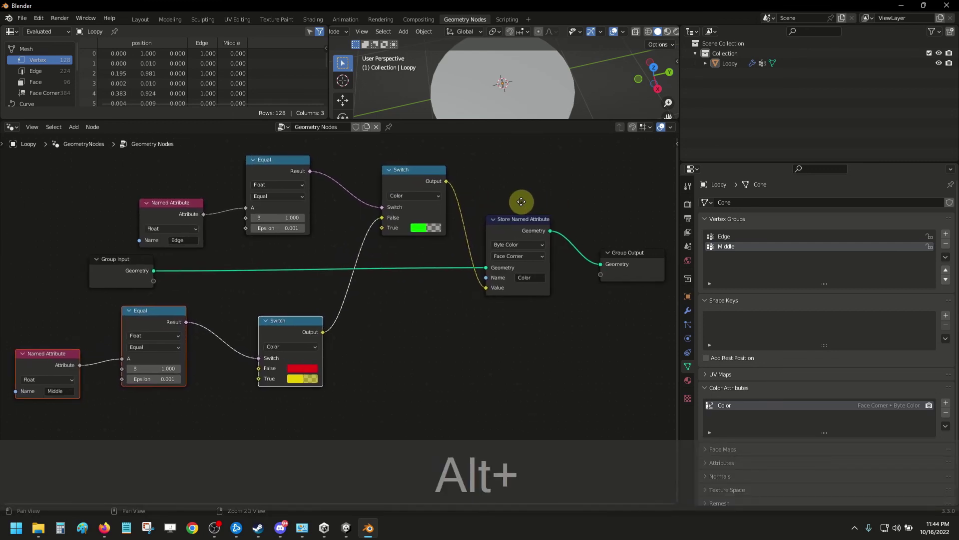